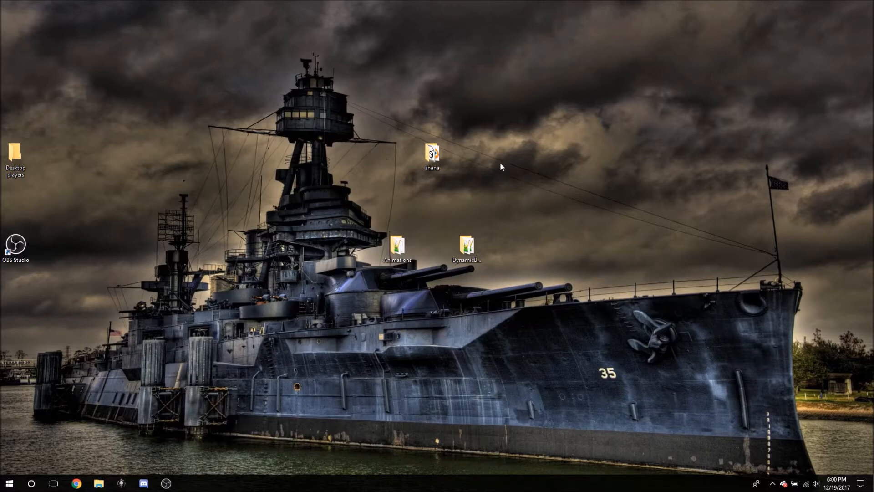
left_click(469, 255)
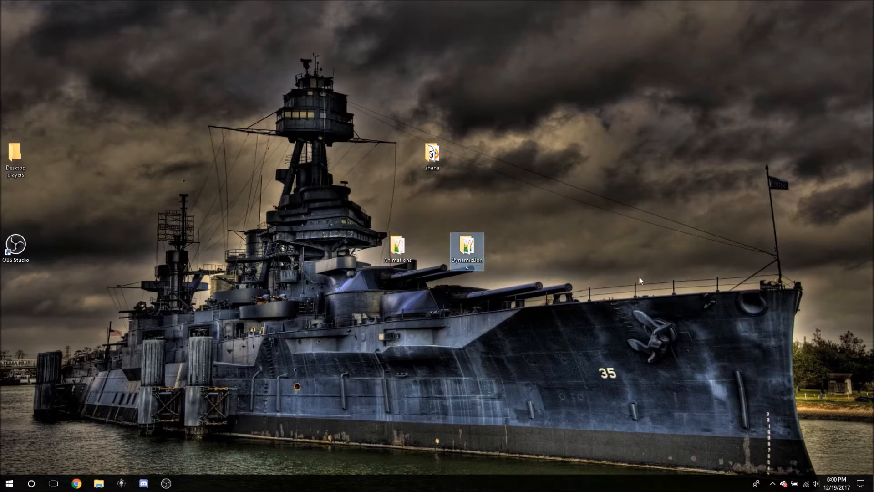
left_click(410, 251)
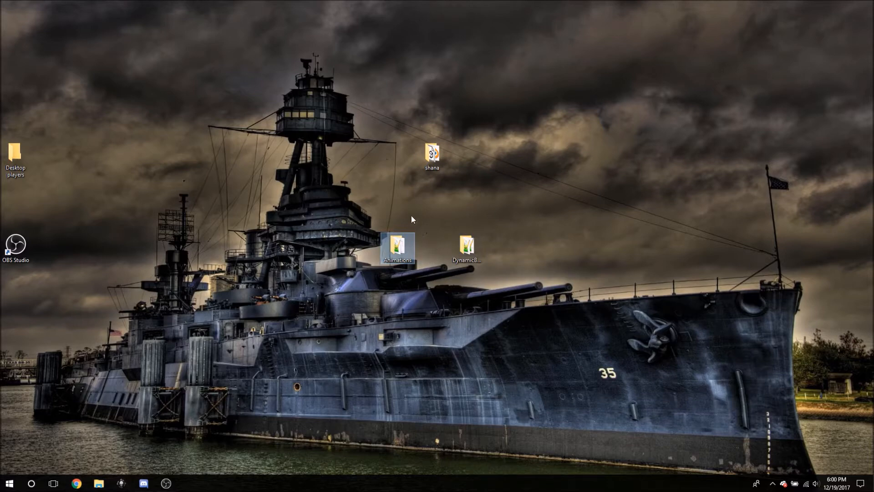
left_click(369, 246)
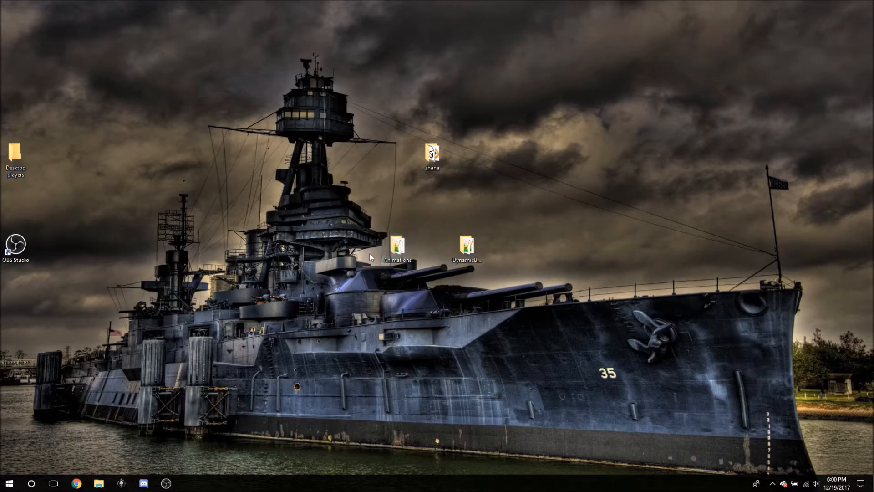
left_click(465, 250)
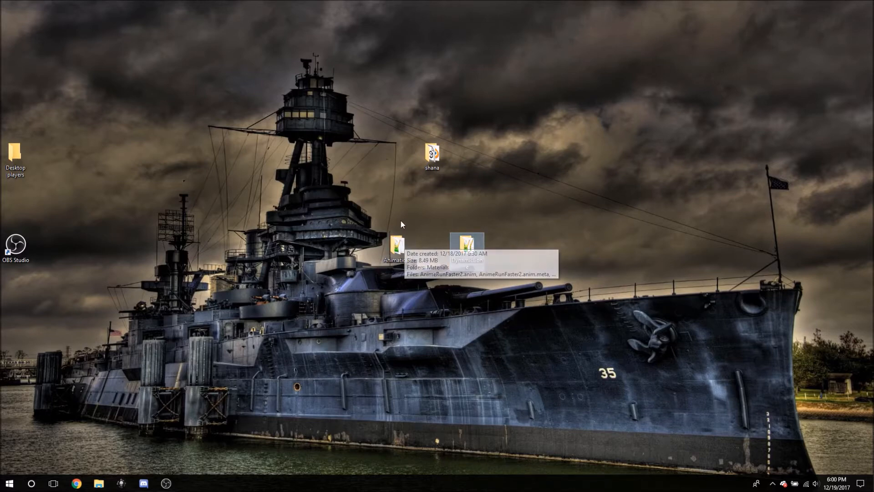
left_click(398, 242)
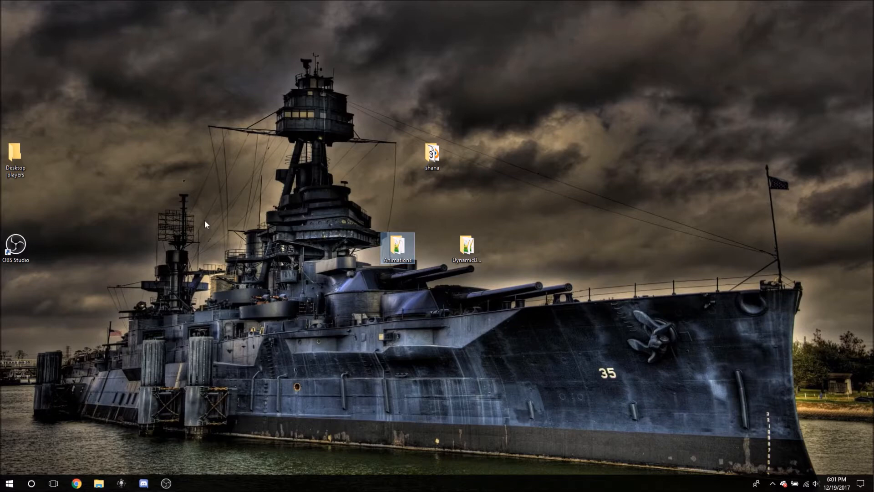
left_click(433, 155)
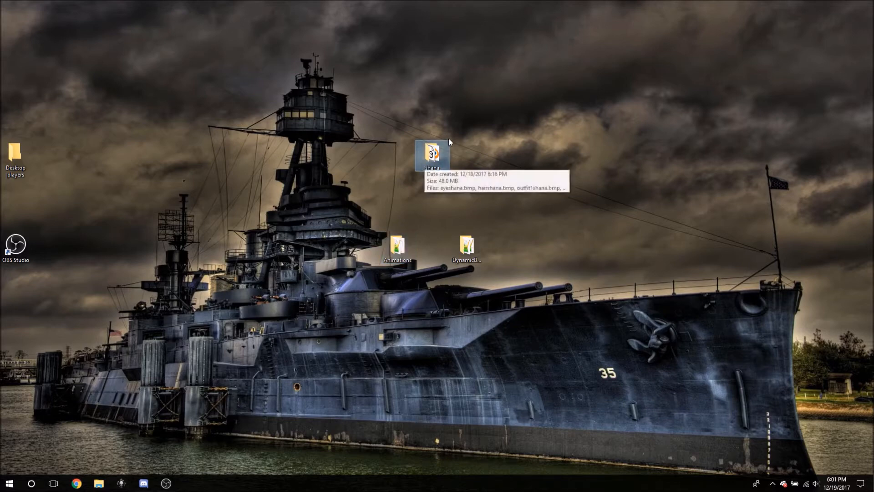
Launch Unity 5.6.3p1 from the Media folder under Documents\Desktop and open the Video project.
left_click(97, 482)
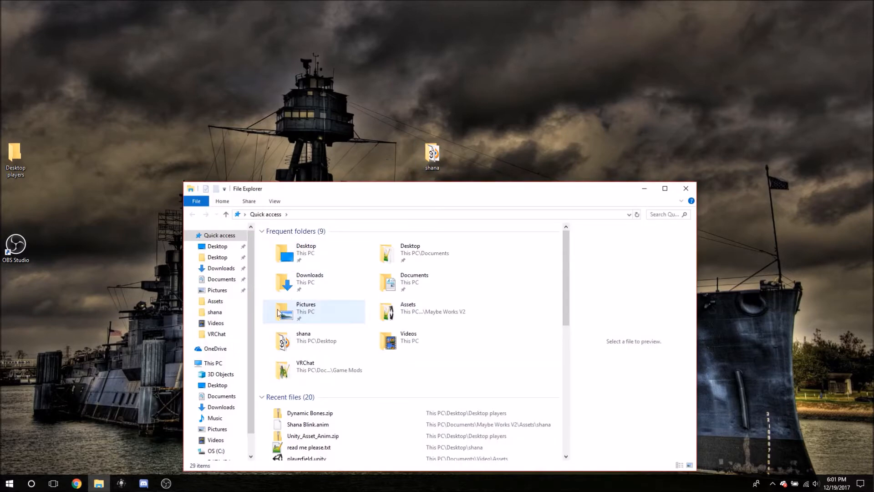
left_click(222, 259)
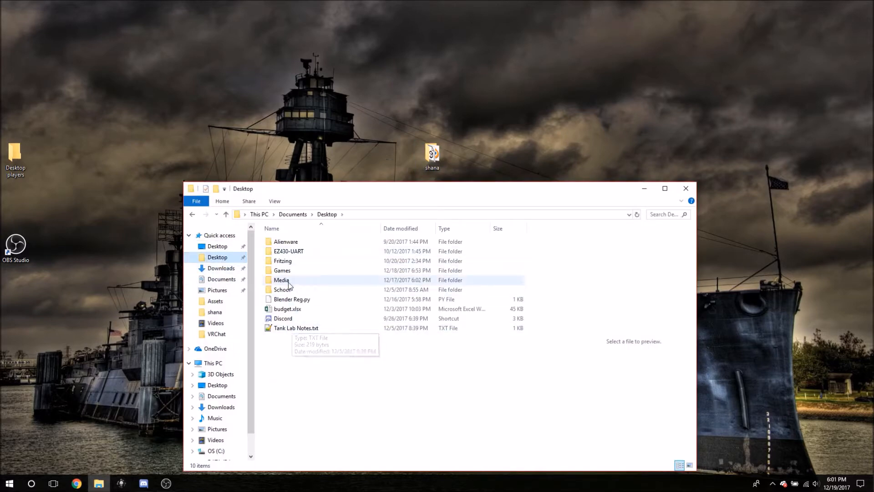
left_click(292, 280)
double_click(296, 280)
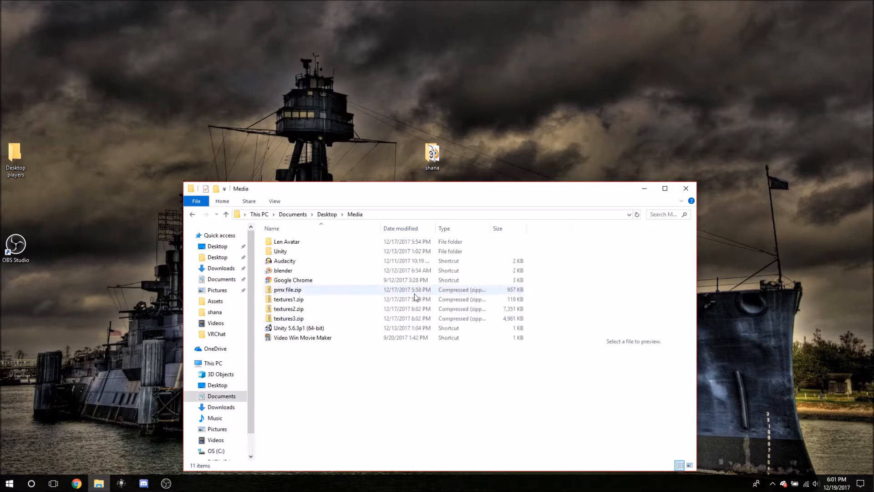
left_click(303, 329)
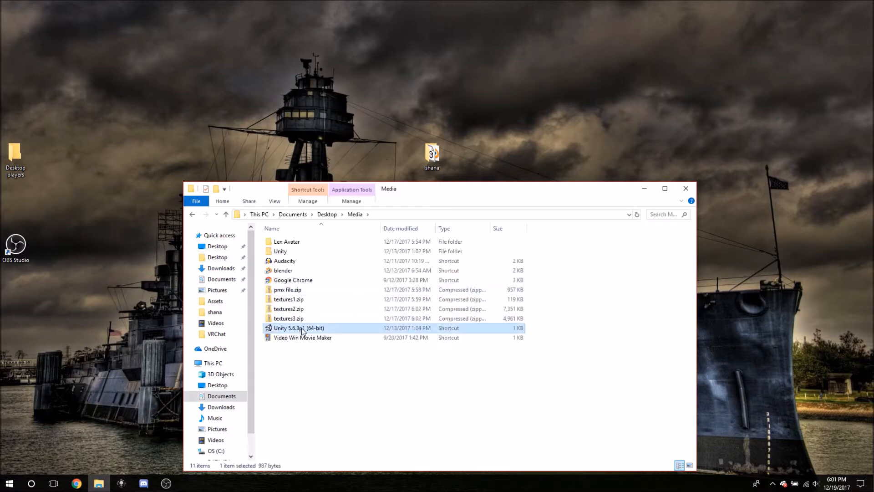
left_click(686, 188)
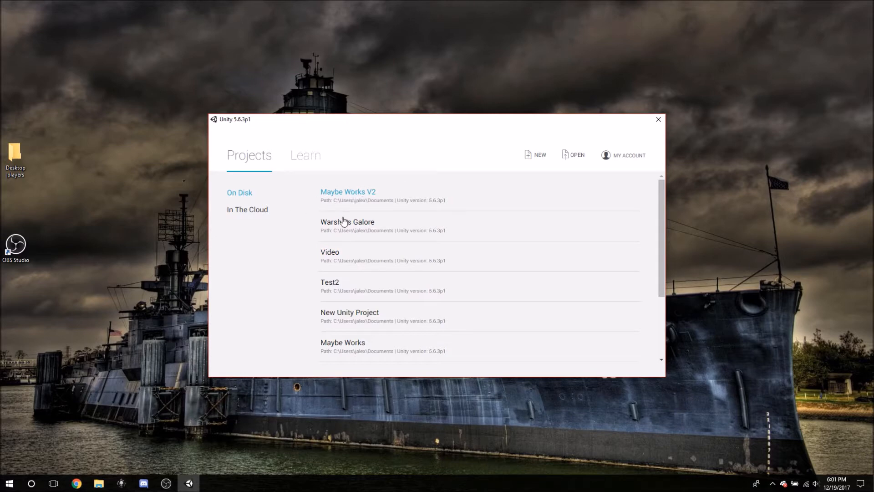
left_click(331, 259)
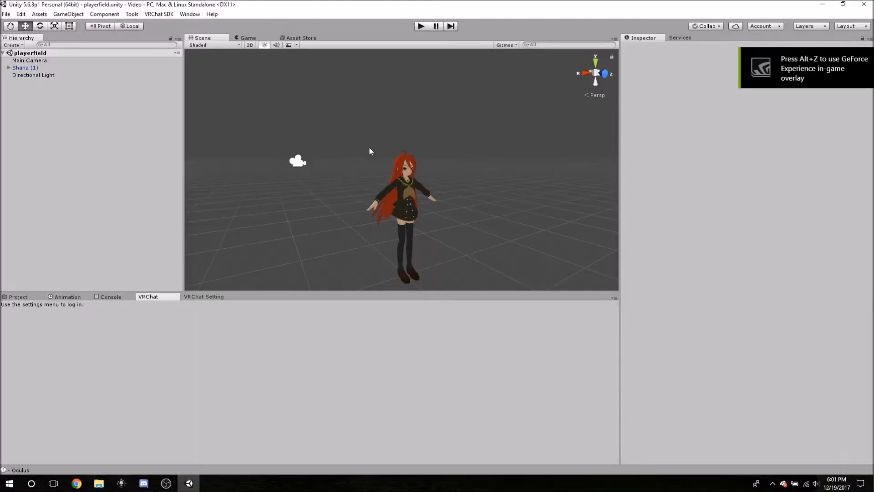
Rename the Shana (1) avatar object in the playerfield scene to Shana.
left_click(36, 68)
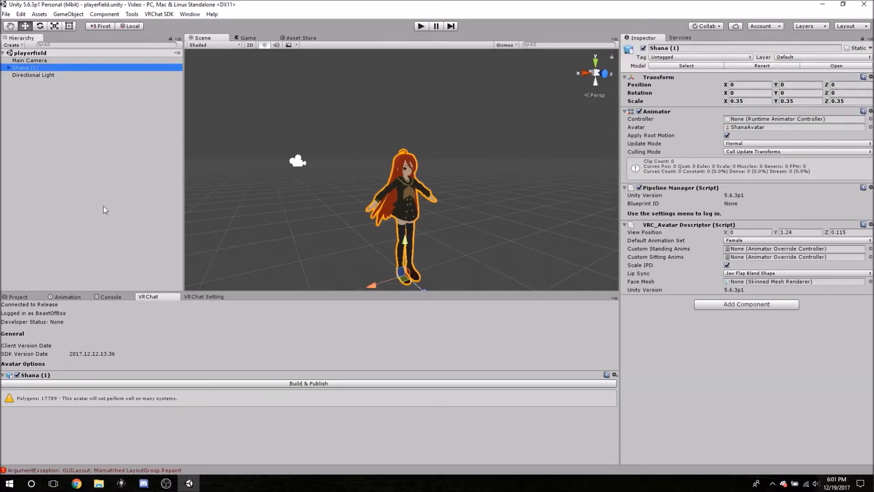
left_click(23, 297)
double_click(38, 68)
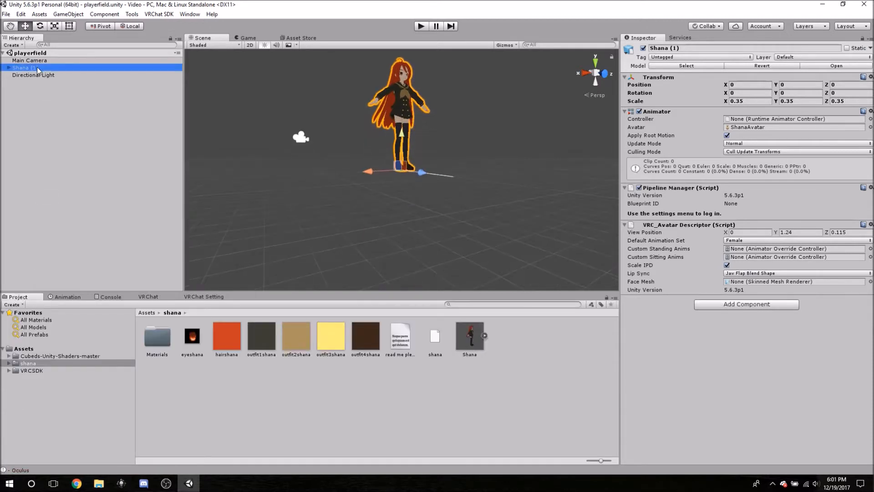
right_click(38, 69)
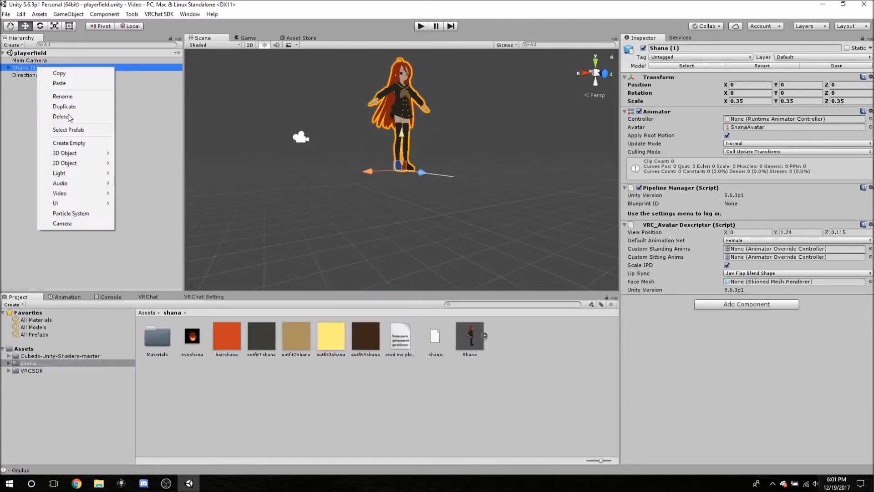
left_click(62, 96)
left_click(62, 68)
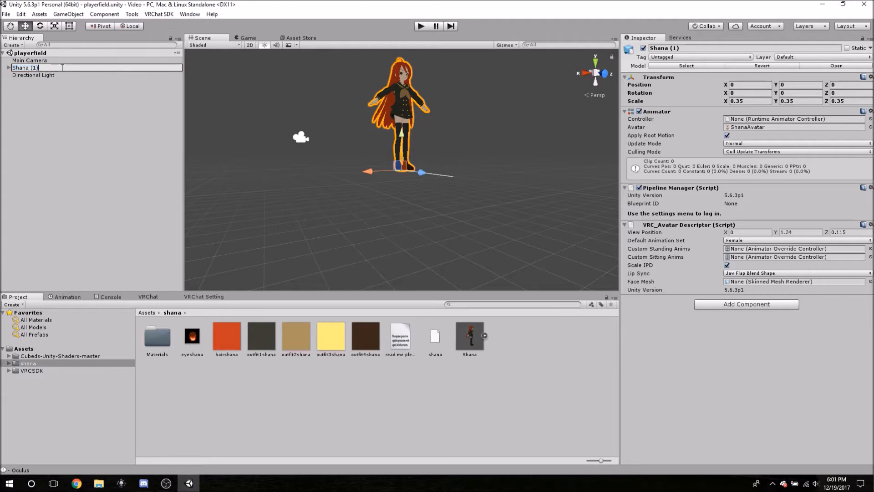
key("Return")
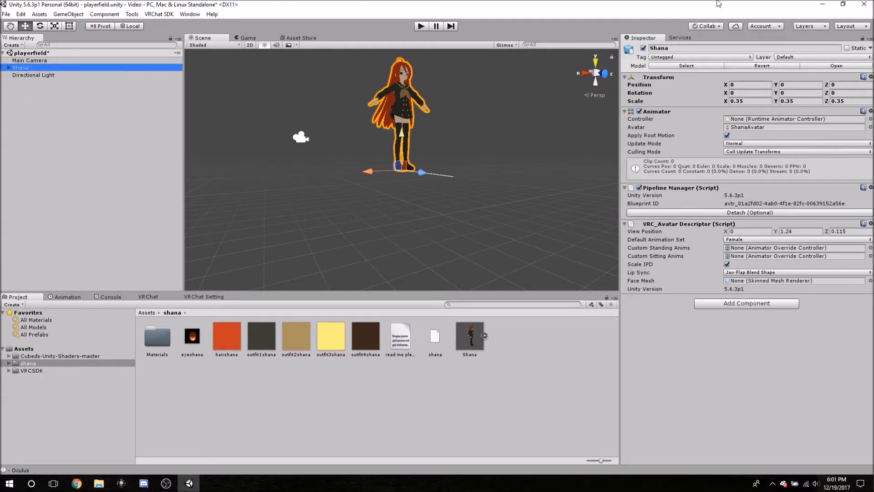
left_click(822, 4)
left_click_drag(332, 188, 430, 298)
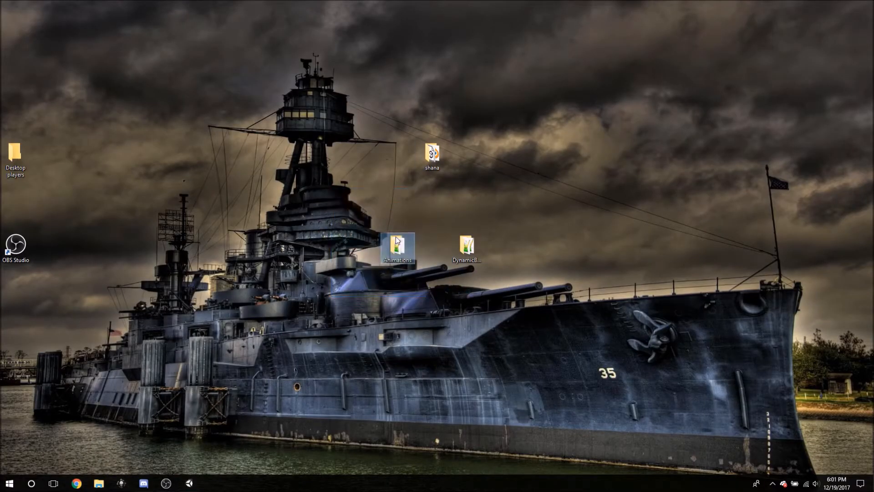
left_click(383, 212)
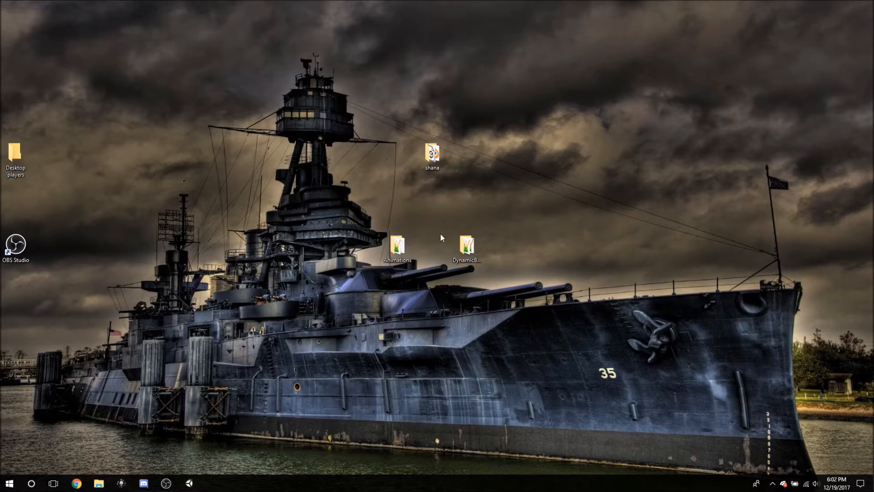
left_click(459, 249)
left_click(399, 253)
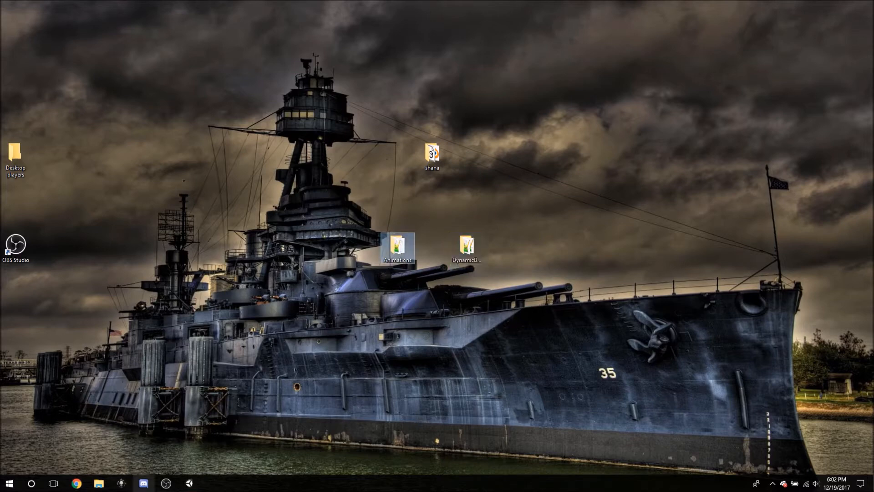
Reveal the Unity project's Assets folder in File Explorer and open it, keeping the desktop folders accessible.
left_click(189, 483)
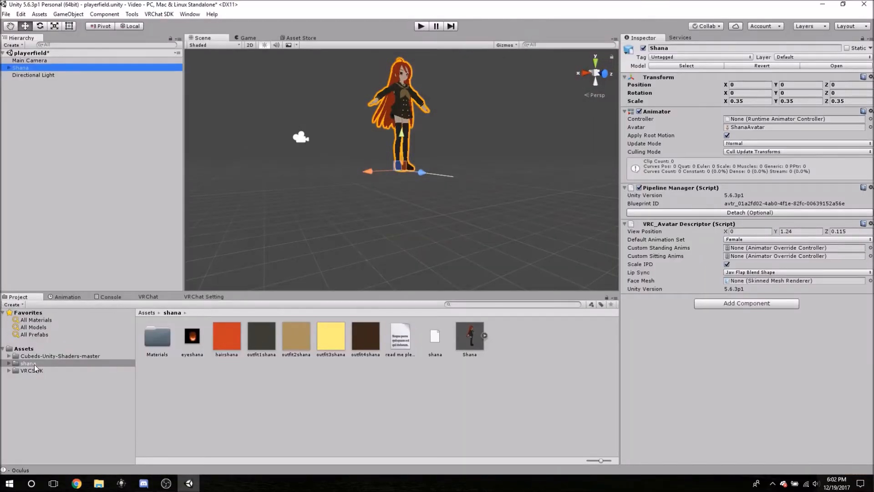
left_click(27, 351)
right_click(27, 351)
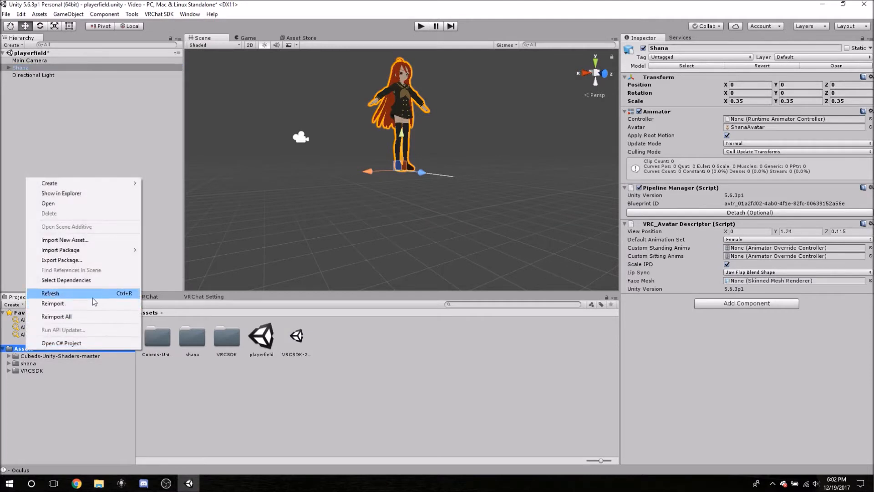
left_click(71, 193)
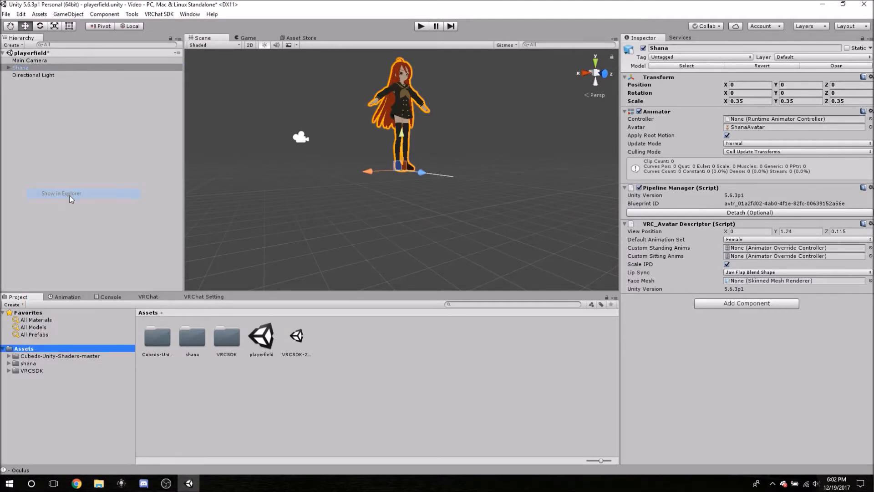
left_click(822, 4)
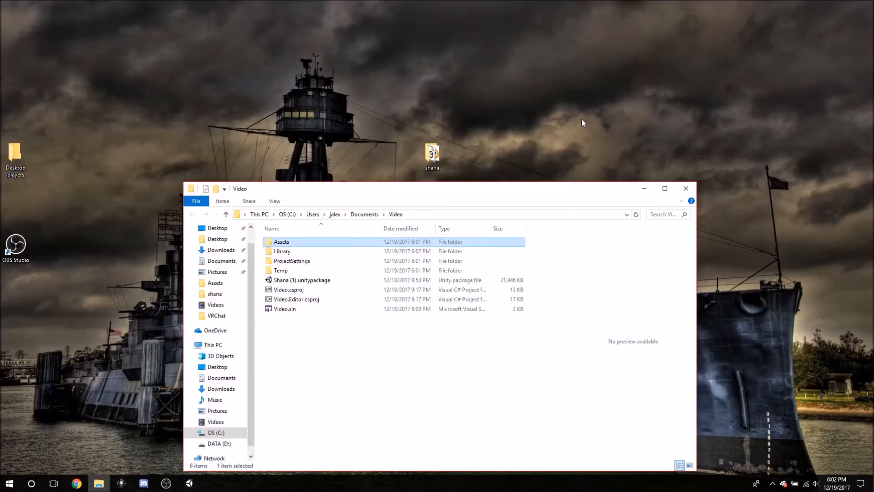
left_click_drag(425, 195, 435, 292)
double_click(291, 338)
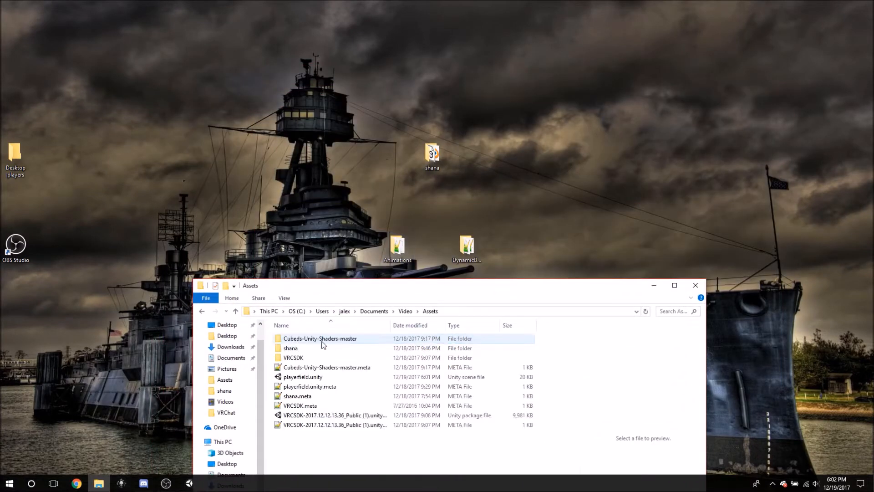
Copy the Animations and DynamicBone folders from the desktop into the Video project's Assets folder and close File Explorer.
left_click_drag(318, 200, 527, 253)
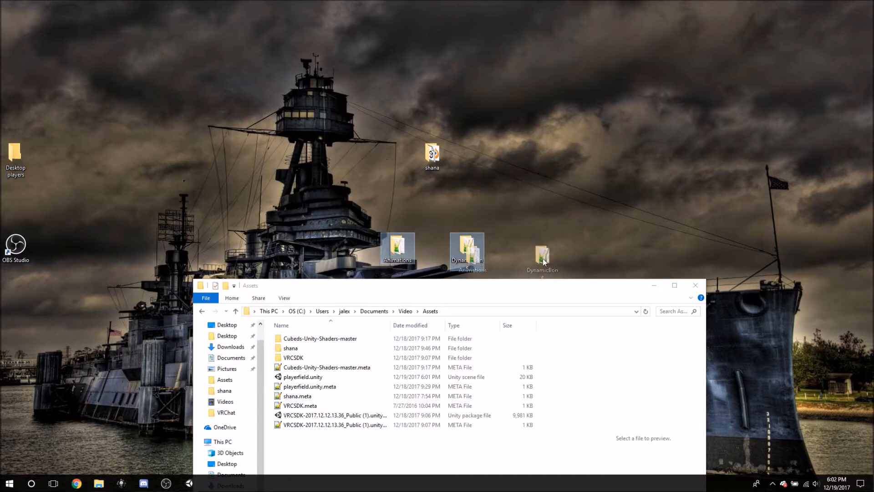
right_click(467, 251)
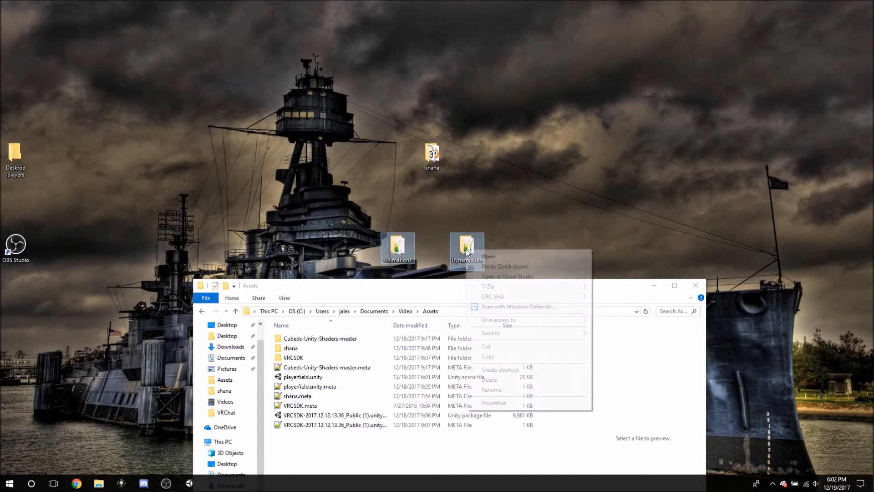
left_click(488, 357)
left_click(340, 459)
right_click(340, 459)
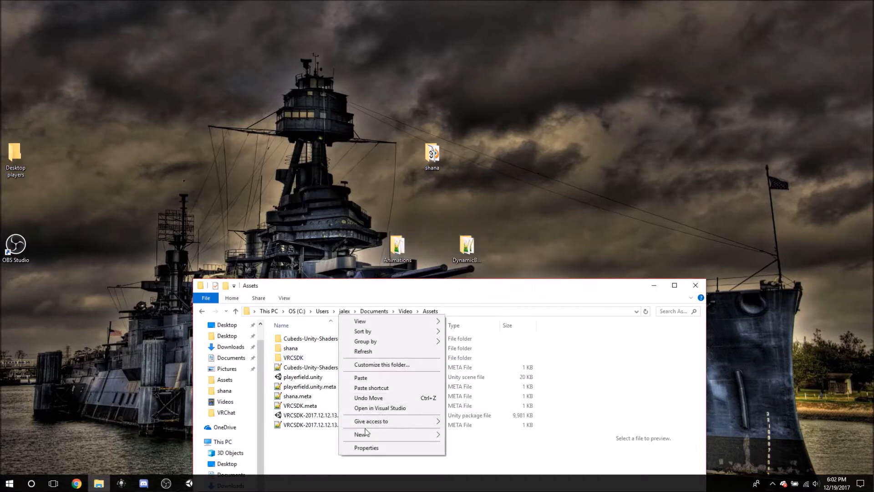
left_click(364, 379)
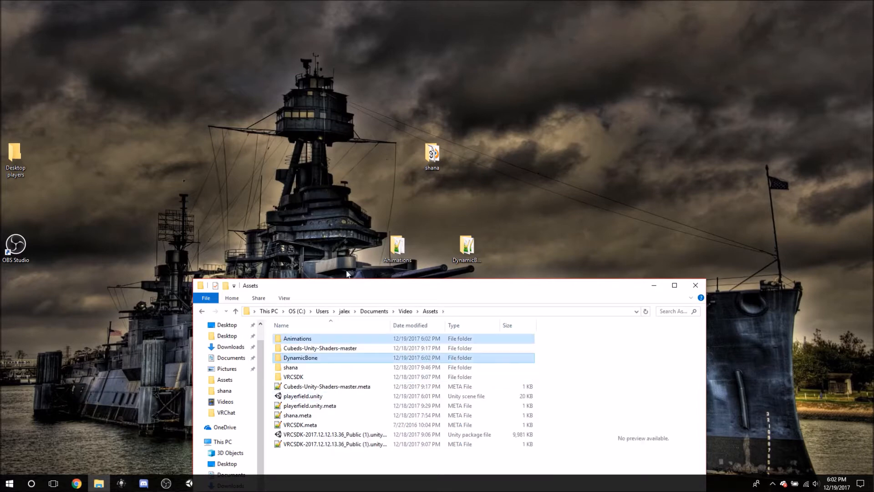
left_click(695, 286)
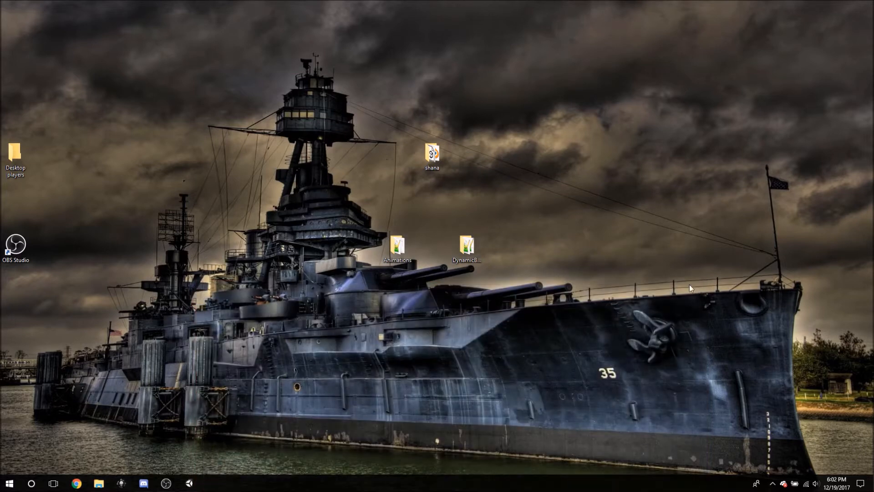
Switch back to Unity to load the copied folders, and view the contents of the Animations and DynamicBone asset folders.
left_click(190, 483)
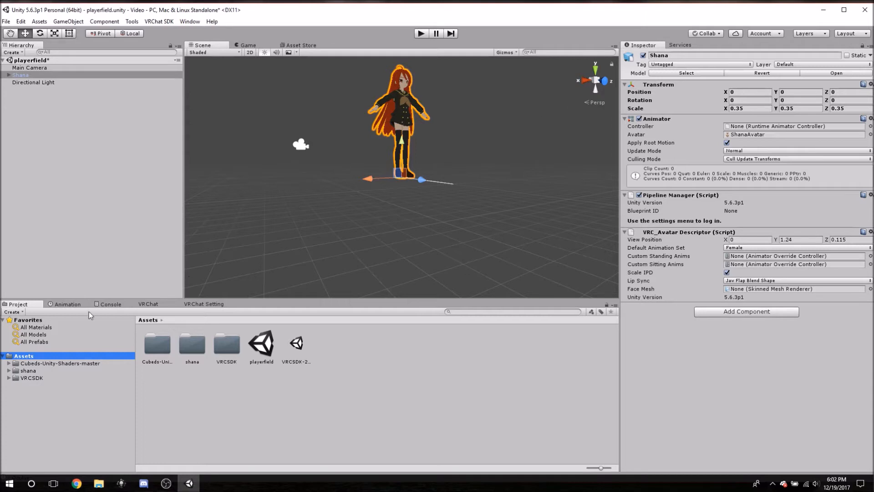
middle_click_drag(316, 125, 311, 155)
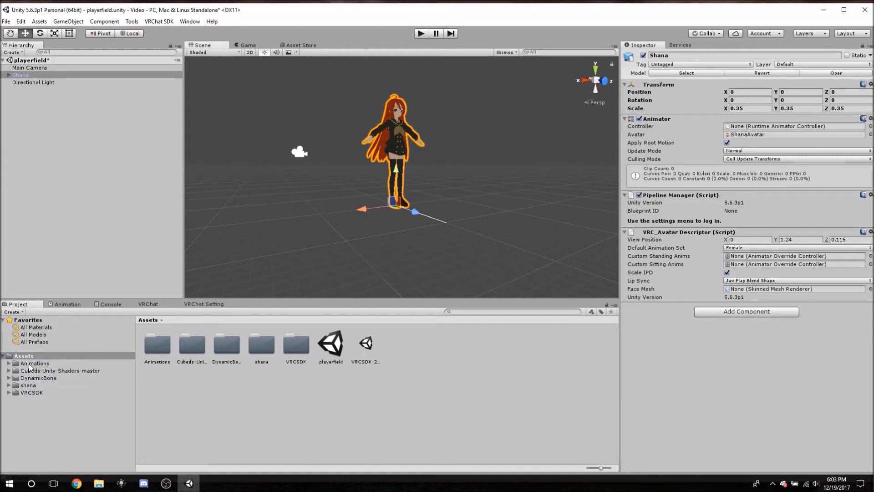
left_click(56, 364)
left_click(53, 378)
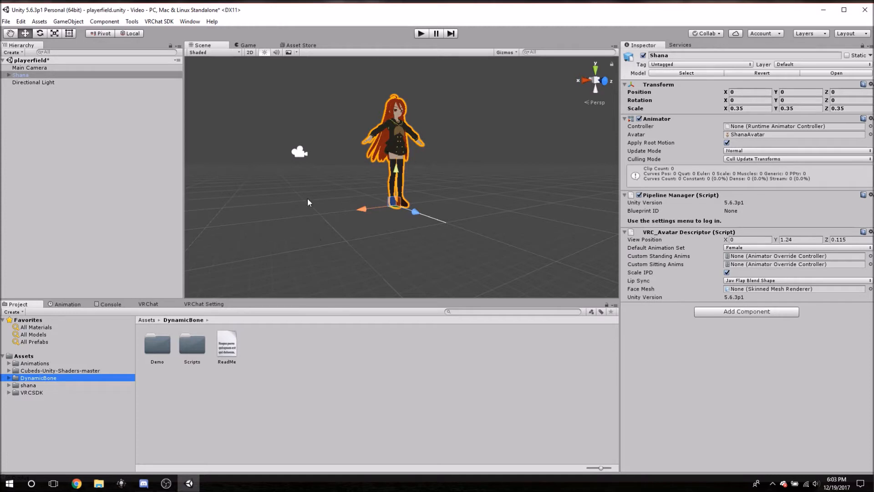
scroll(425, 106, "up", 10)
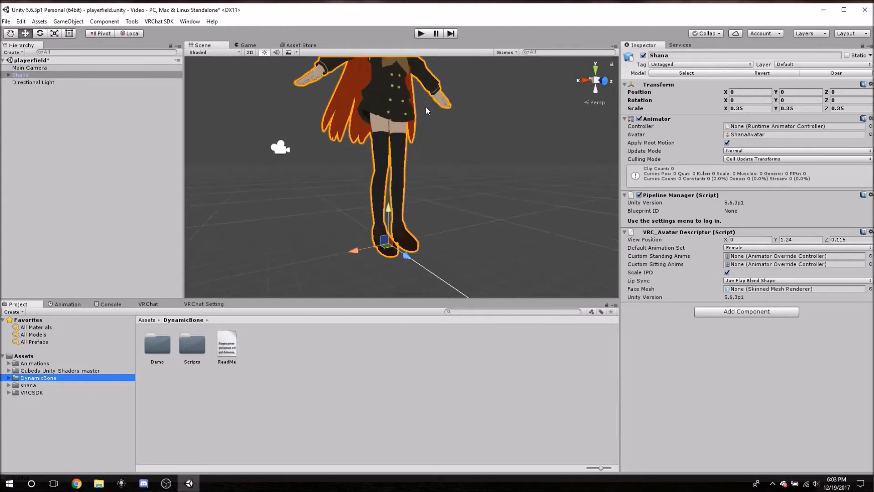
middle_click_drag(448, 132, 439, 254)
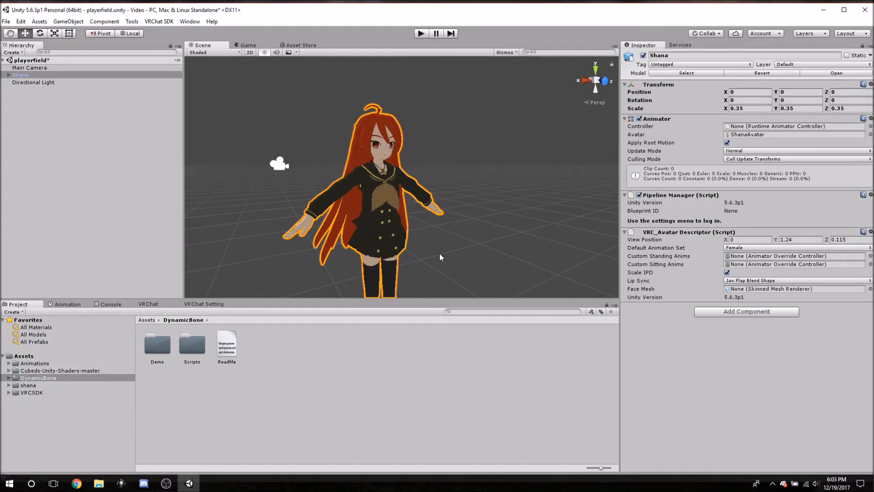
Examine the full Shana avatar in the scene and the contents of the Animations and Cubeds-Unity-Shaders-master asset folders.
left_click(246, 200)
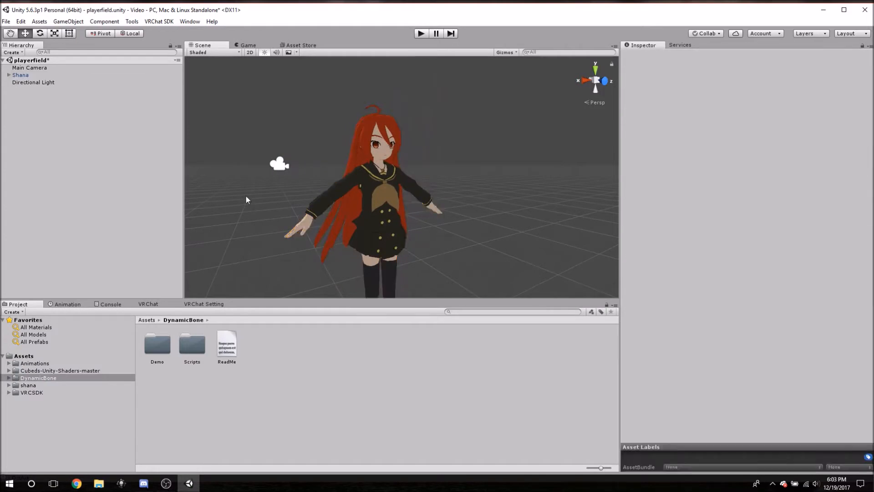
left_click(381, 125)
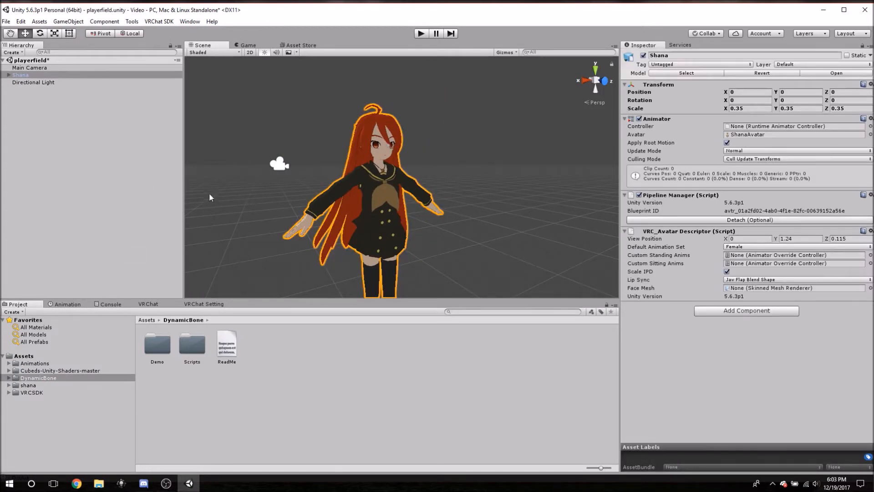
scroll(338, 175, "down", 2)
middle_click_drag(341, 260, 340, 217)
scroll(340, 216, "down", 3)
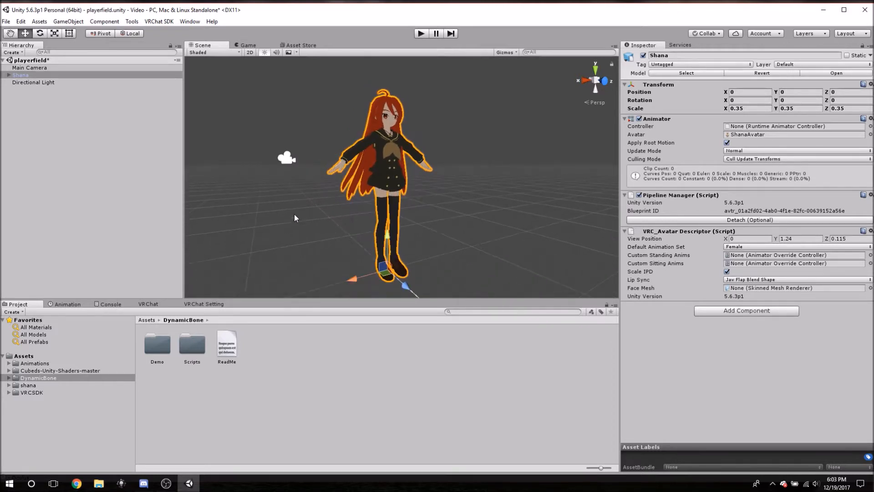
left_click(28, 363)
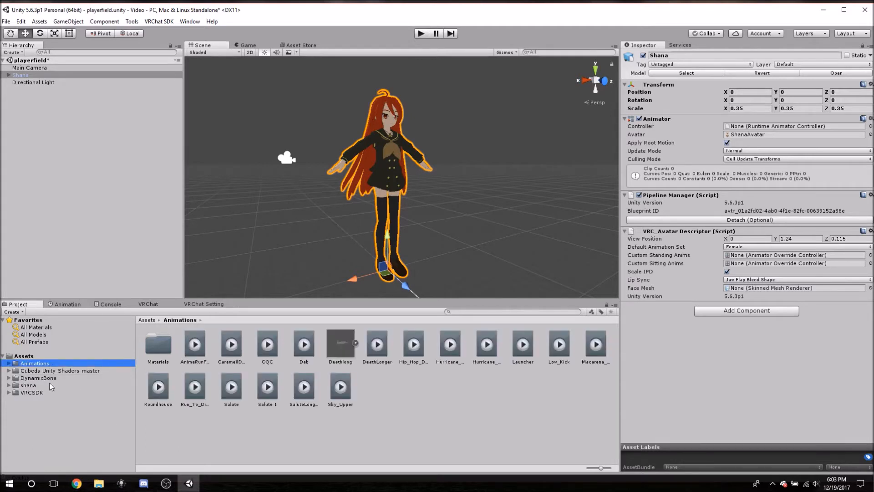
left_click(39, 370)
left_click(45, 363)
mouse_move(342, 119)
middle_mouse_down()
mouse_move(392, 112)
mouse_move(339, 119)
mouse_move(347, 116)
middle_mouse_up()
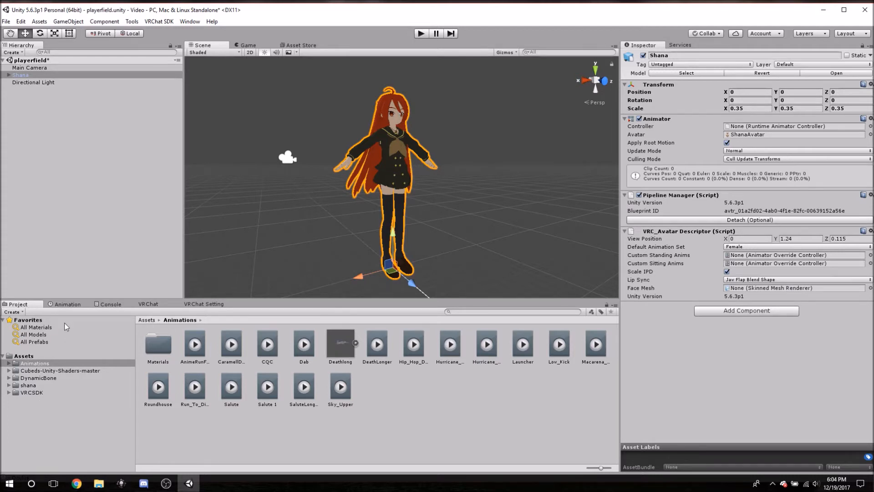
Duplicate the Shana avatar in the playerfield scene and rename the copy Shana Anims.
left_click(32, 75)
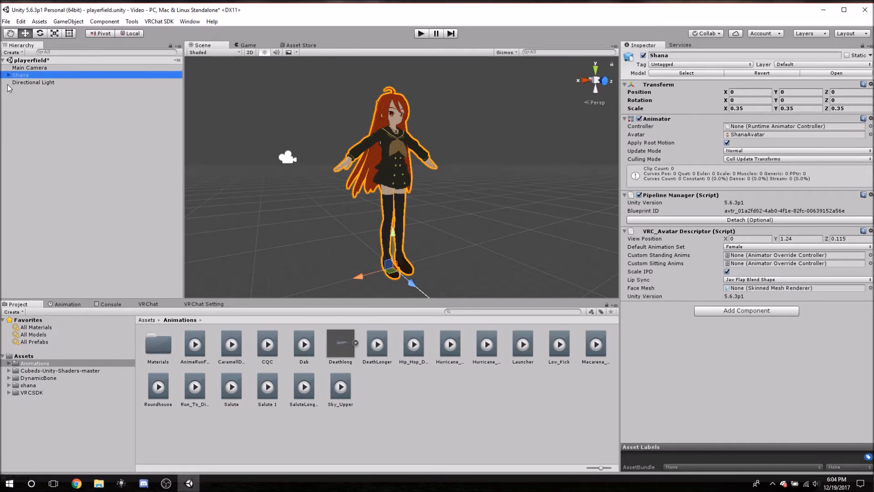
key("ctrl+d")
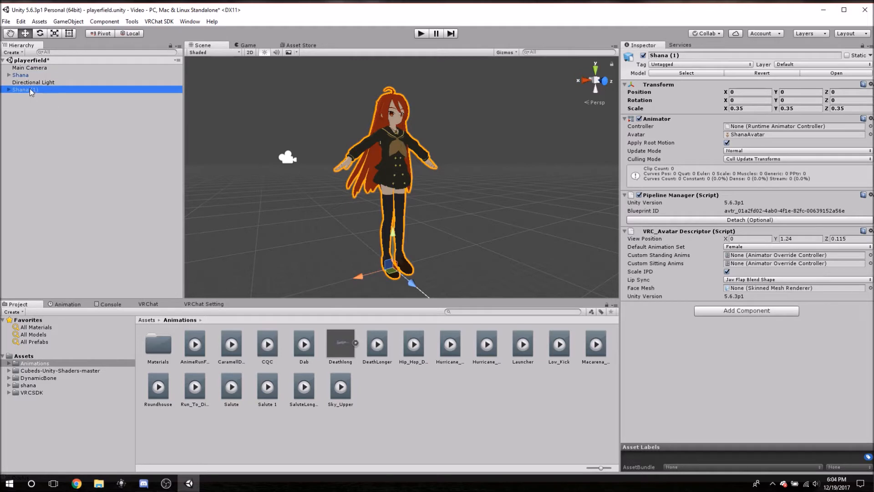
left_click(29, 88)
left_click(41, 90)
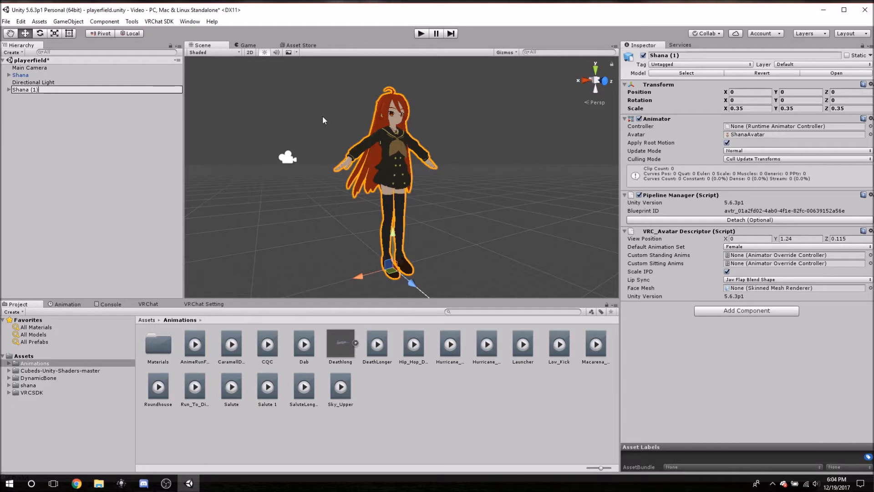
key("BackSpace")
key("BackSpace")
key("BackSpace")
type("Anim")
key("Return")
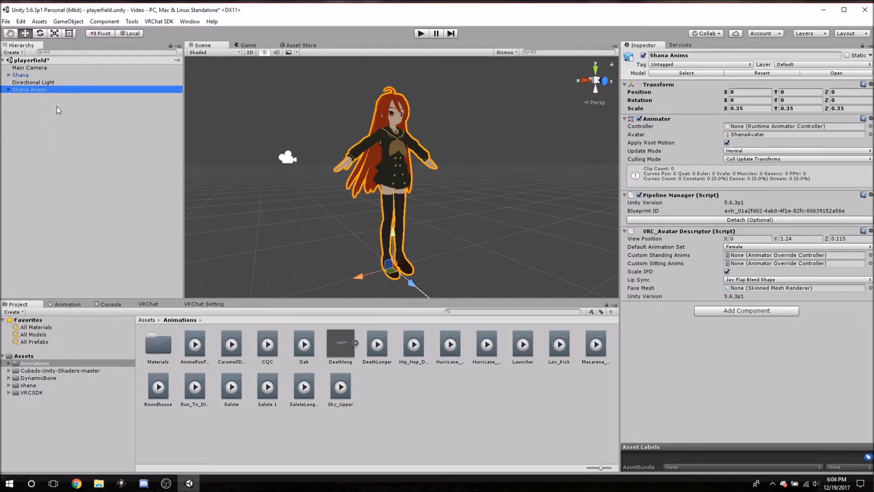
left_click(25, 91)
left_click(50, 118)
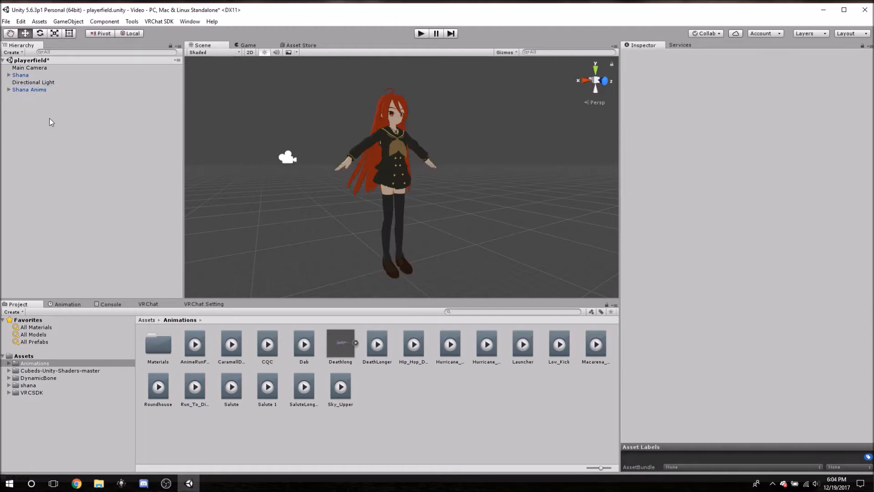
Open the Animation window with the Shana Anims avatar selected as the object to animate.
left_click(34, 92)
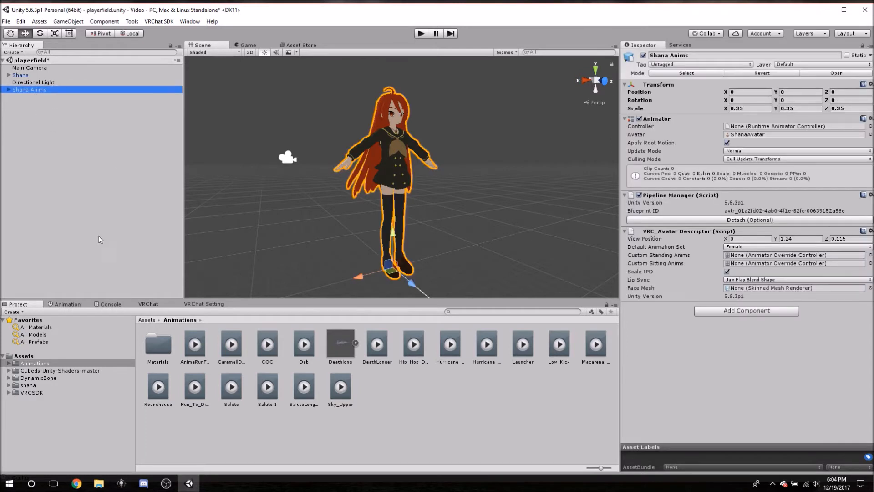
left_click(64, 304)
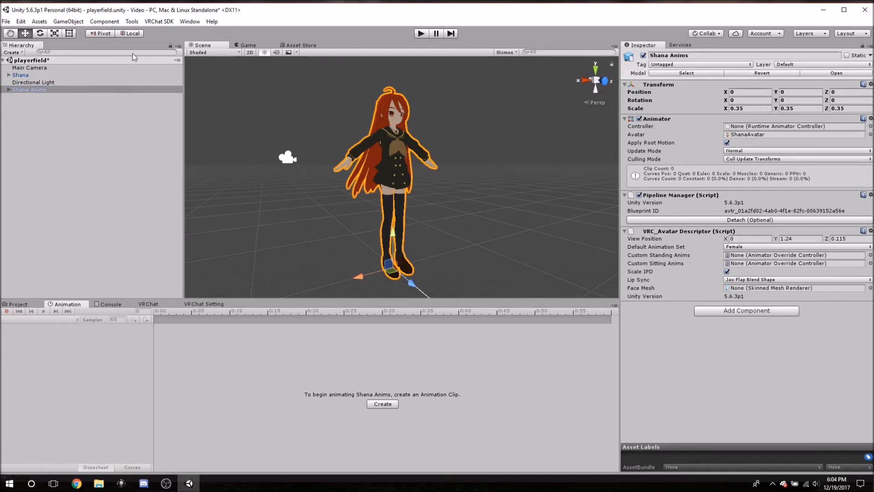
left_click(189, 21)
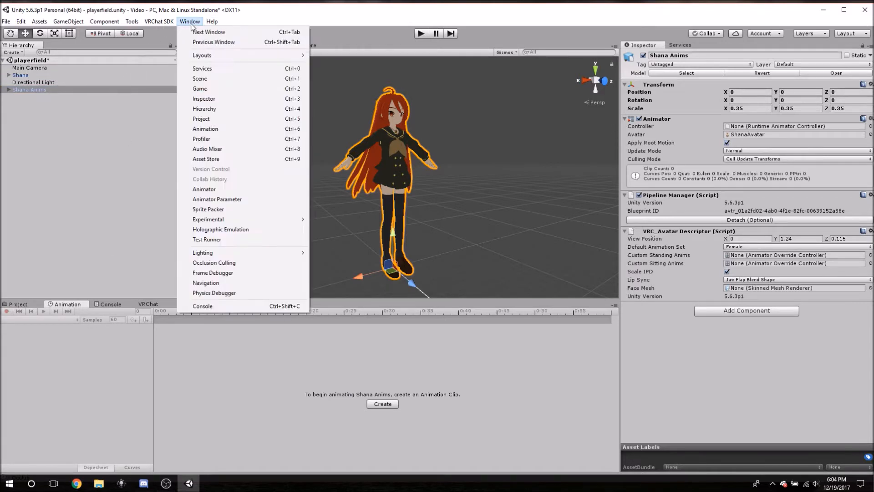
left_click(206, 129)
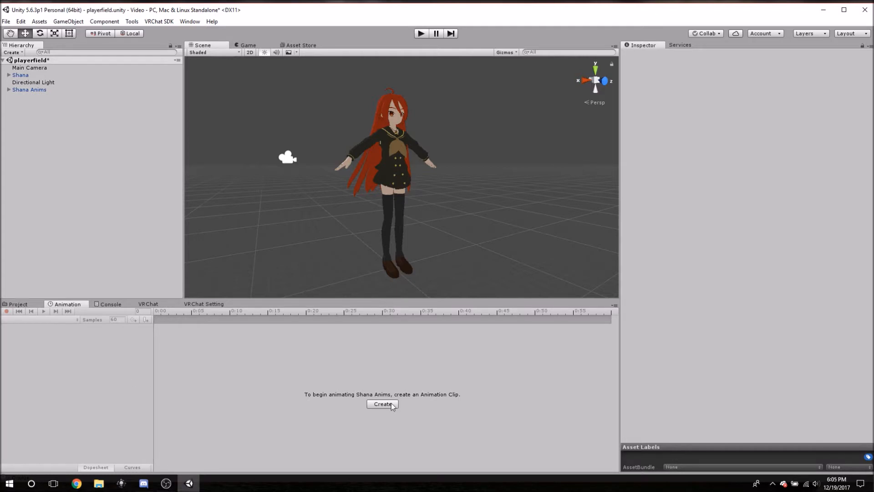
left_click(26, 89)
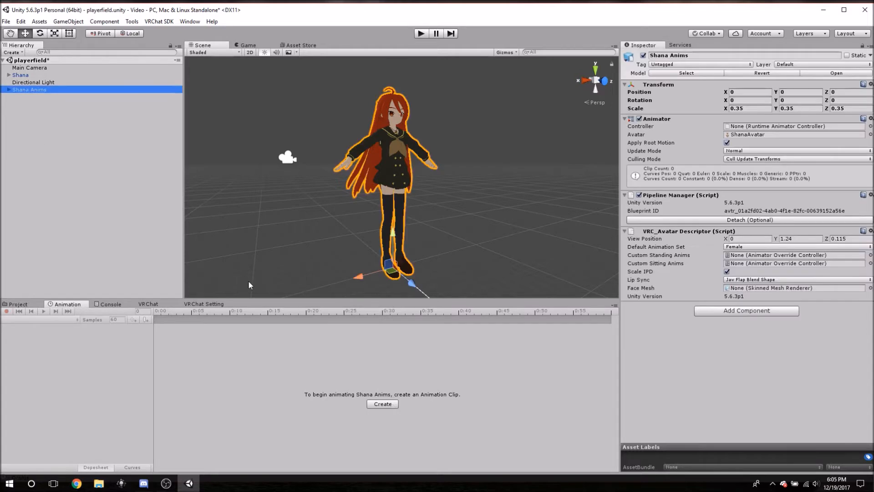
Create a new animation clip for Shana Anims and enter Shana Blink.anim as its file name.
left_click(383, 403)
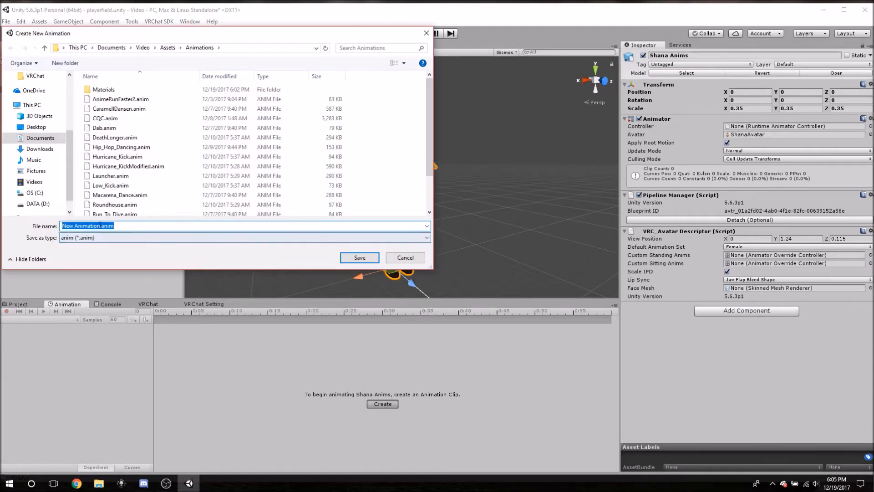
left_click(100, 226)
key("BackSpace")
key("BackSpace")
key("BackSpace")
key("BackSpace")
key("BackSpace")
key("BackSpace")
key("BackSpace")
key("BackSpace")
key("BackSpace")
key("BackSpace")
key("BackSpace")
key("BackSpace")
key("BackSpace")
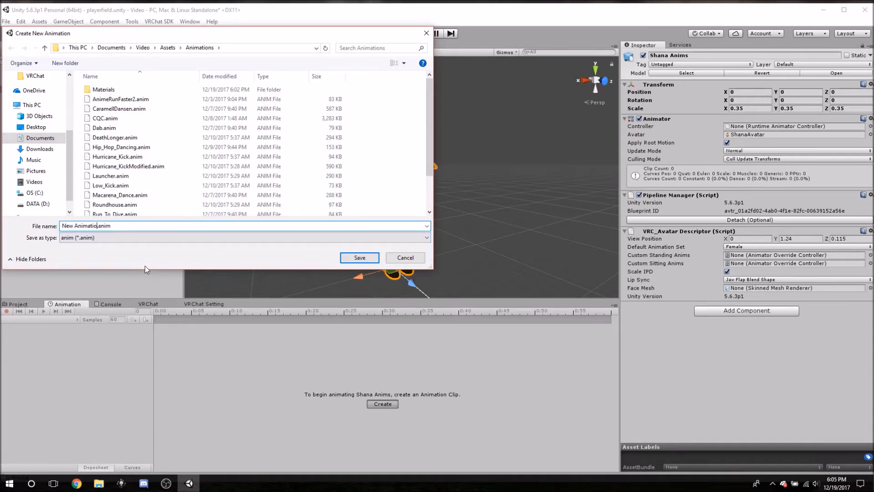
type("s")
key("BackSpace")
key("Return")
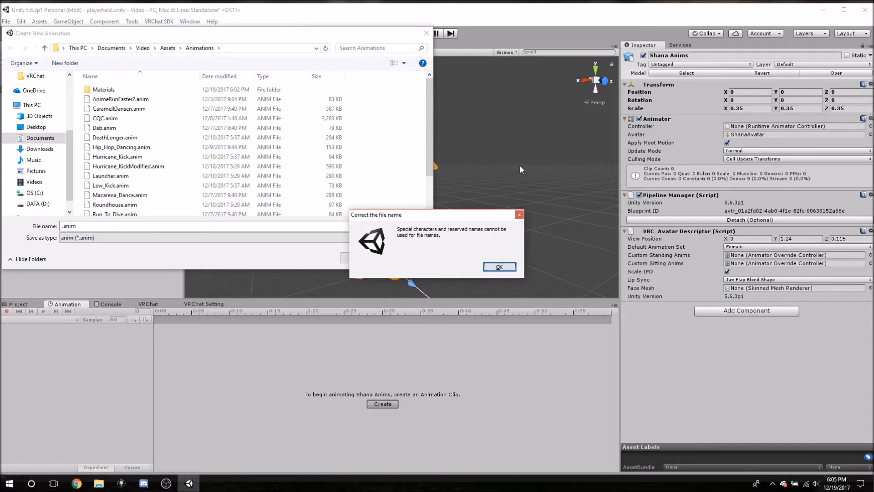
left_click(499, 266)
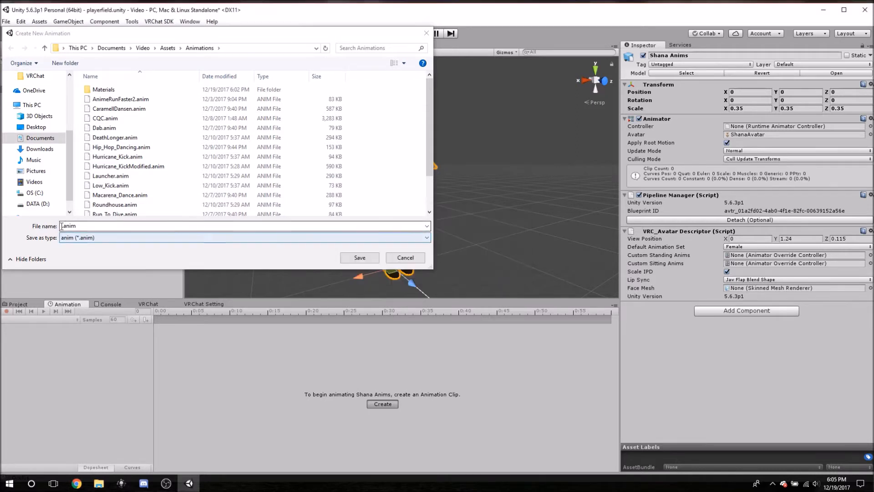
type("Shana Blink")
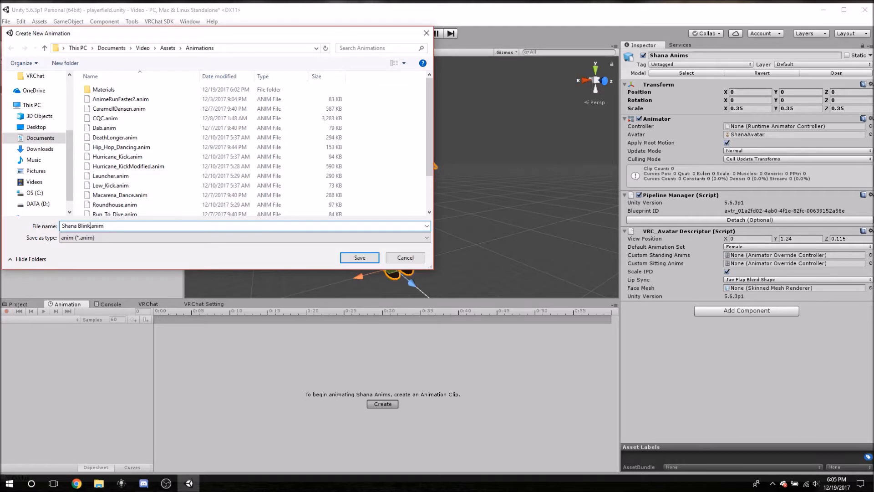
Save the Shana Blink clip in the Video project's Assets/Animations folder.
left_click(168, 48)
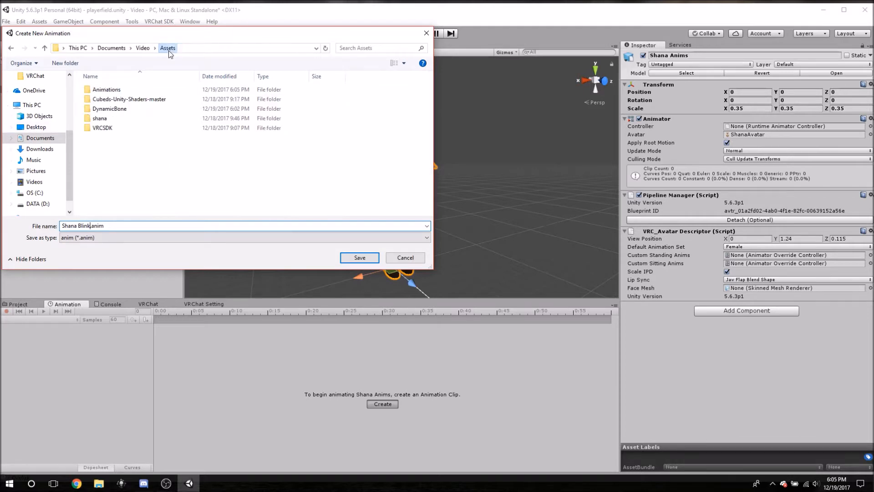
left_click(107, 92)
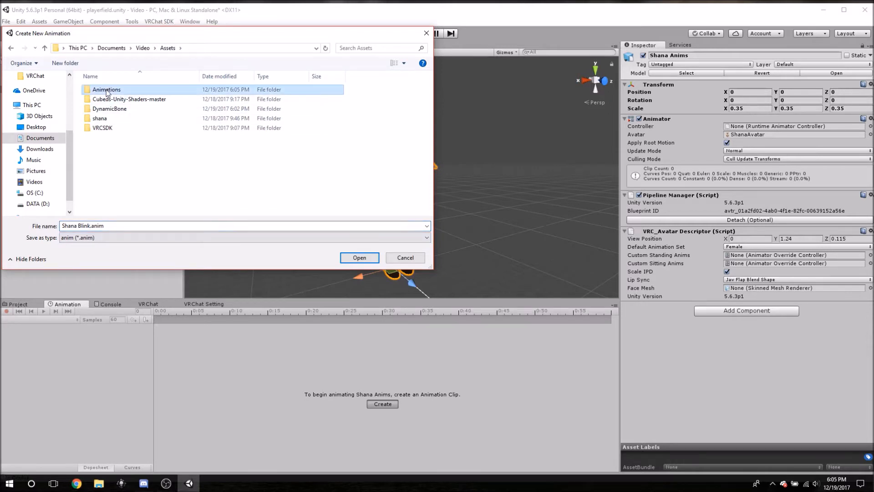
double_click(107, 91)
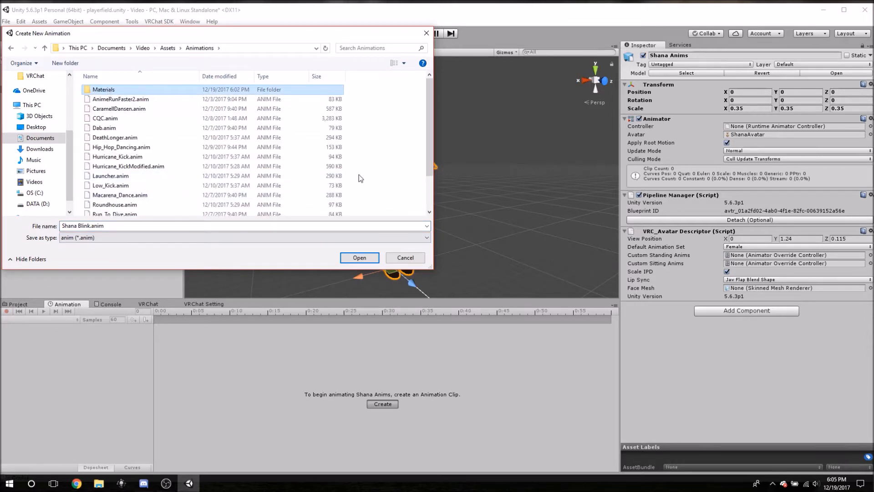
left_click(360, 258)
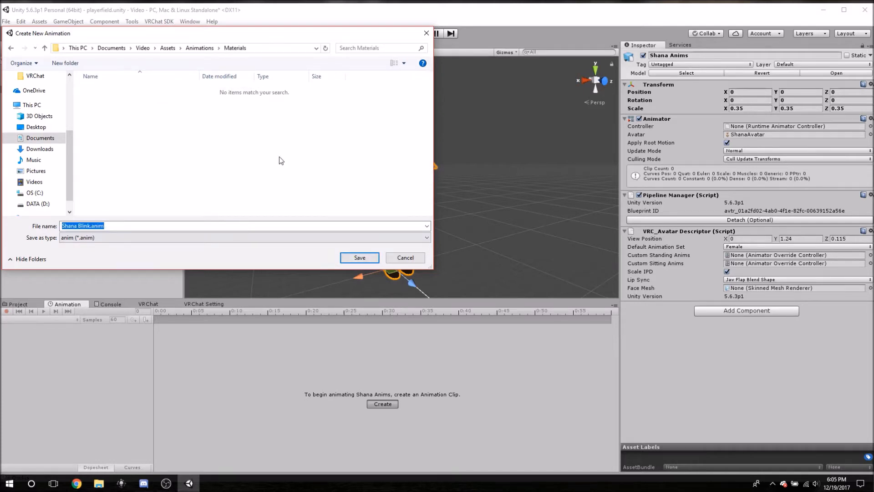
key("alt+Left")
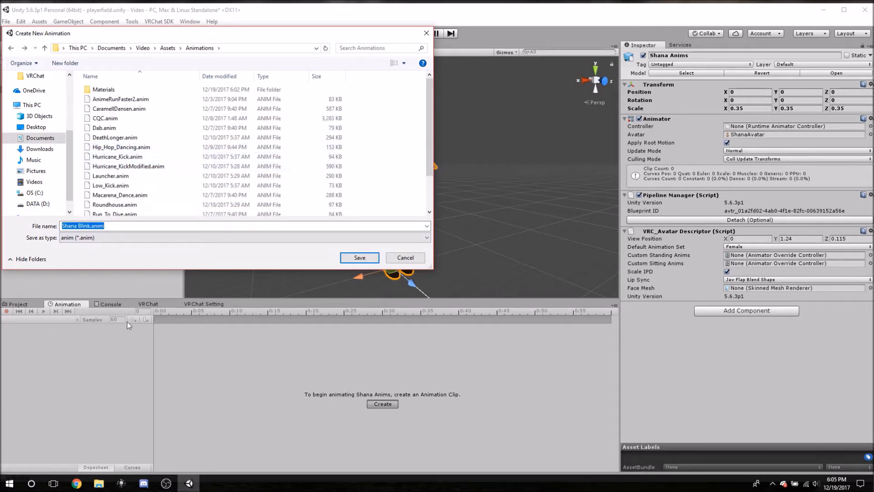
left_click(359, 258)
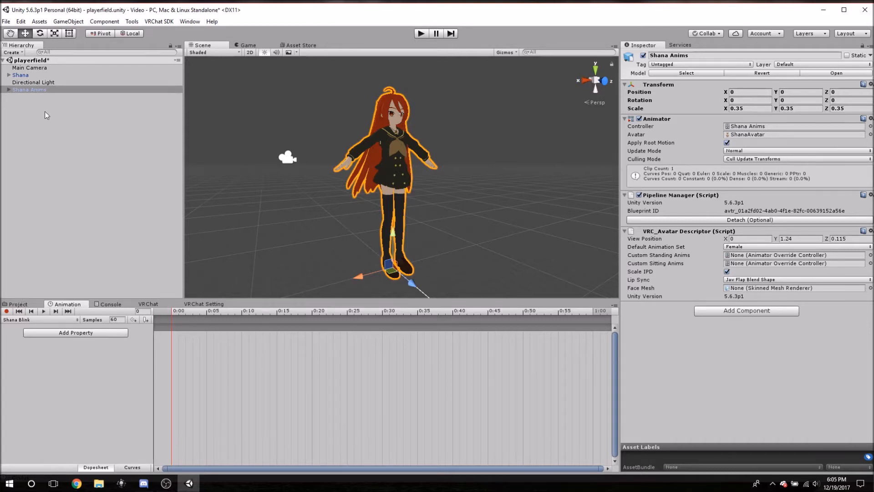
Move the Shana Anims avatar straight up above the original Shana, to about Y 2.66.
left_click(24, 91)
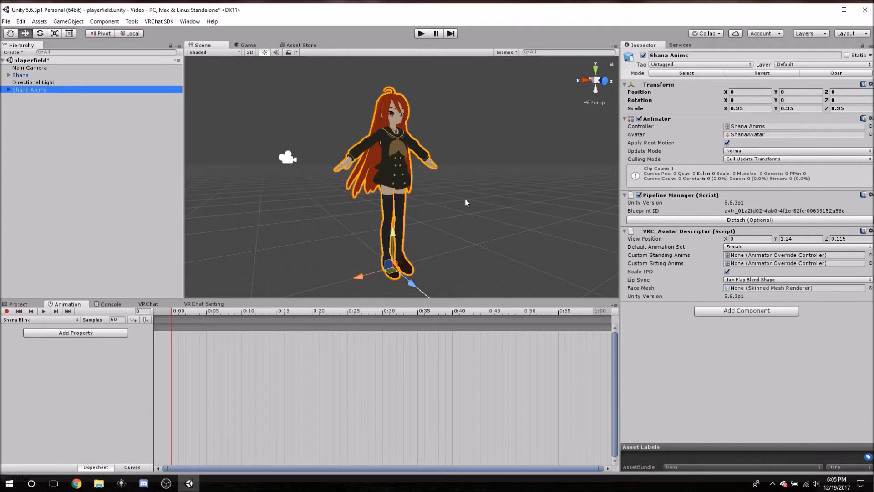
left_click_drag(469, 178, 343, 198, "alt")
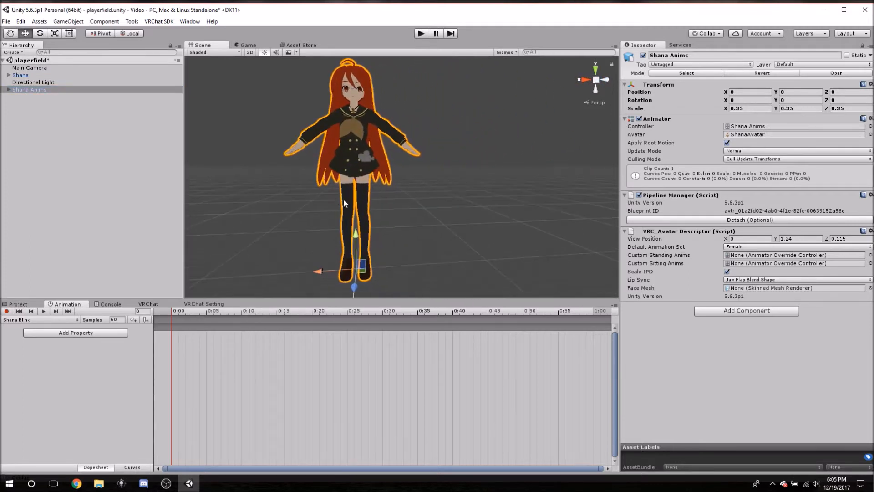
scroll(387, 203, "down", 5)
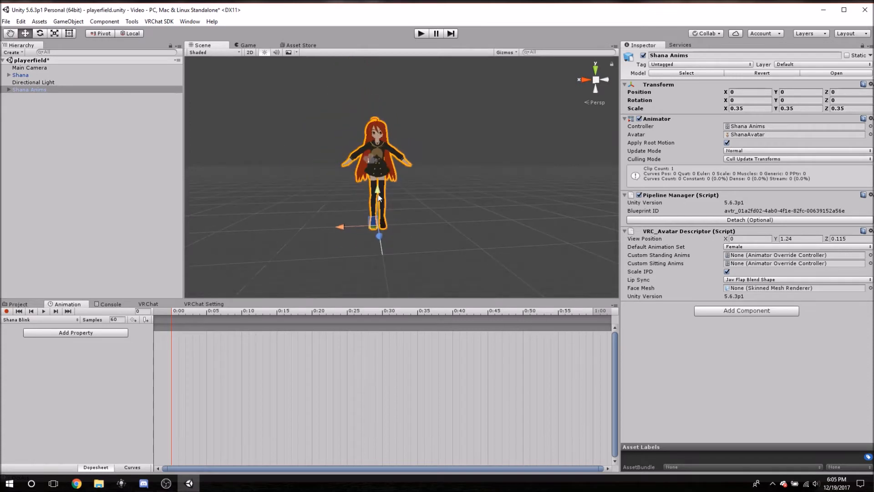
left_click_drag(378, 196, 370, 62)
middle_click_drag(324, 82, 318, 185)
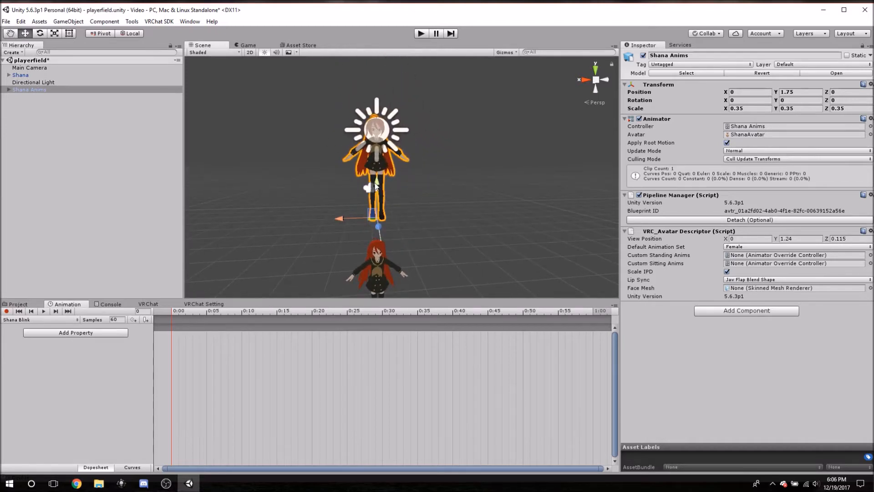
left_click_drag(378, 186, 376, 132)
Move the Directional Light beside the avatars to about X -2.2, Z -1.27, and raise Shana Anims to about Y 2.68.
left_click(376, 132)
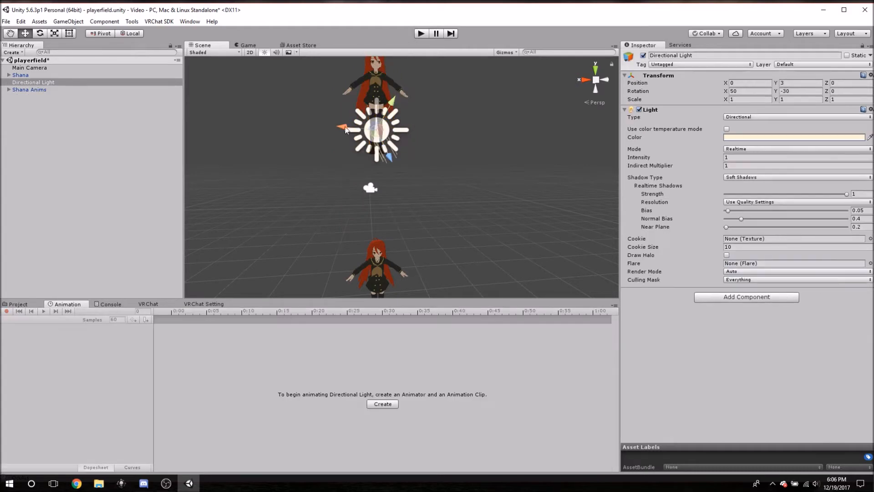
left_click_drag(345, 129, 445, 128)
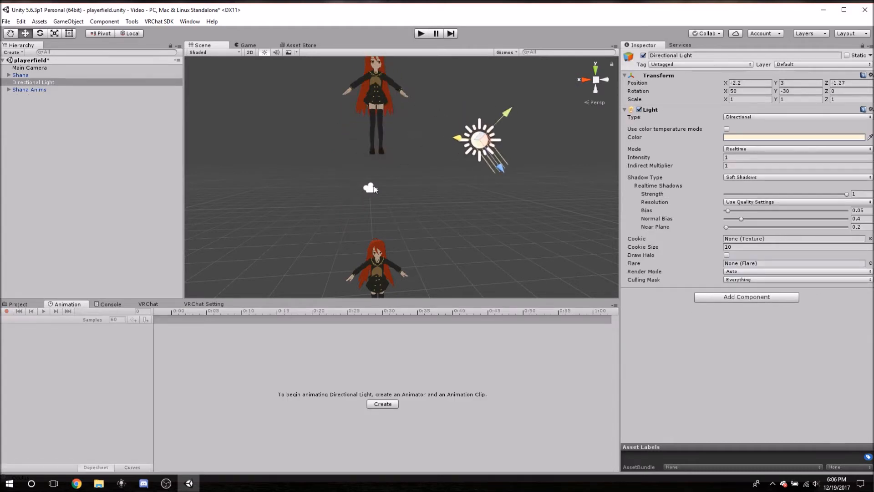
left_click(374, 82)
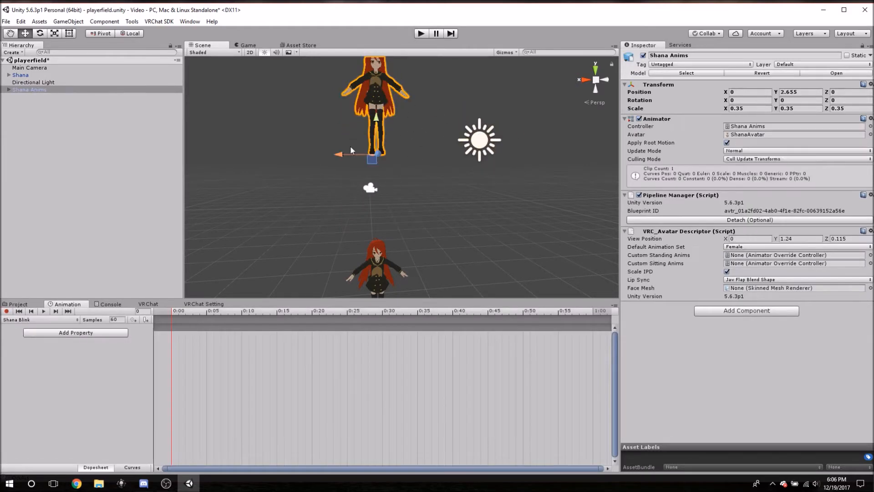
left_click_drag(378, 120, 378, 116)
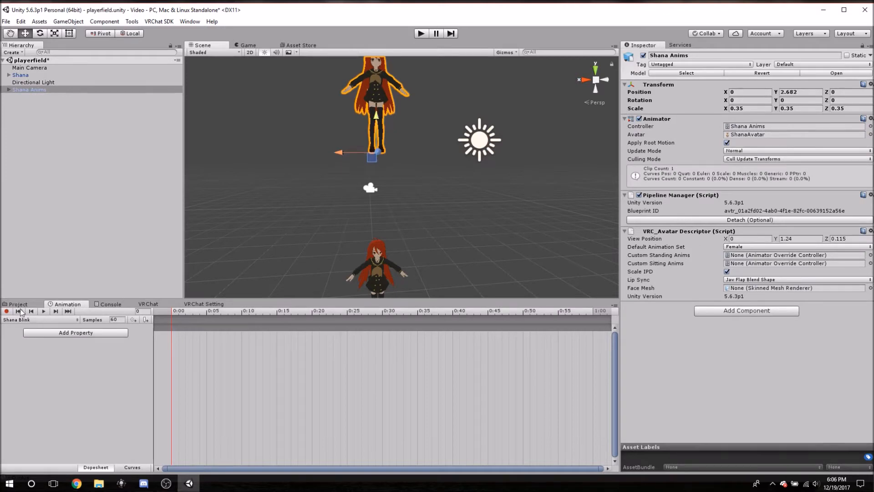
Start recording the Shana Blink animation and place the playhead at frame 1.
left_click(30, 304)
left_click(55, 304)
left_click(6, 311)
left_click(180, 313)
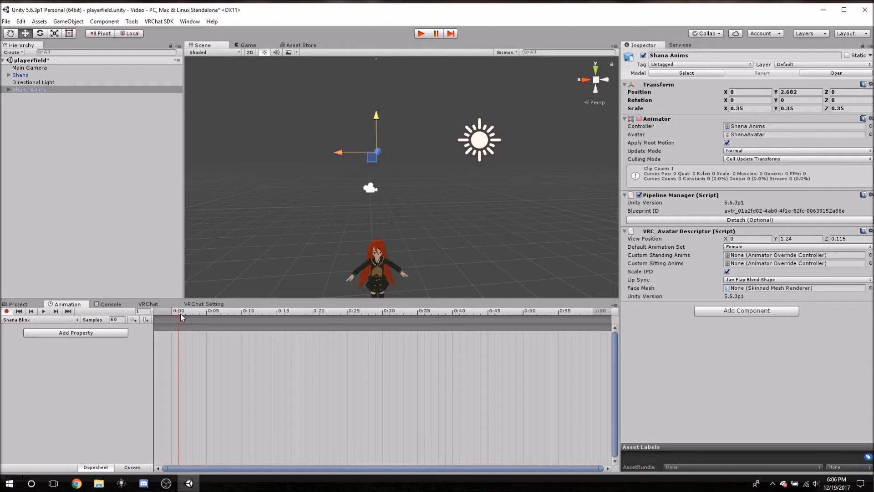
Toggle recording of the Shana Blink clip off and on to compare where Shana Anims stands relative to the original Shana.
middle_click_drag(288, 263, 290, 177)
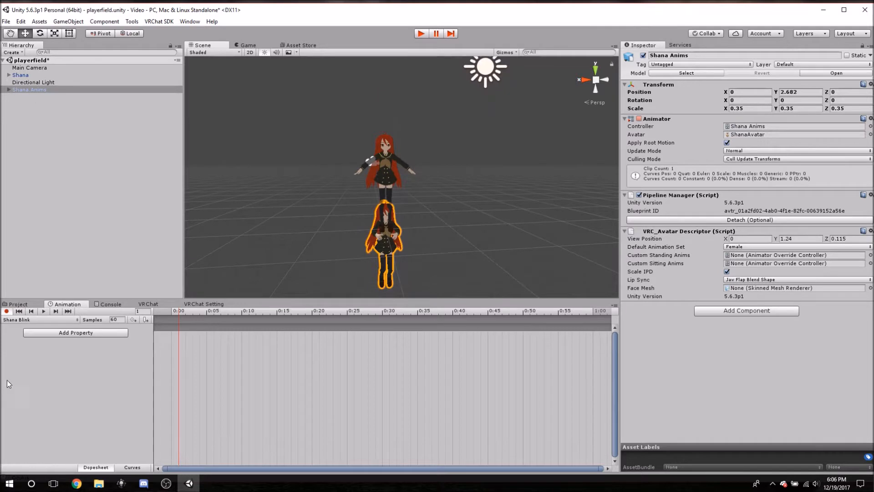
left_click(7, 310)
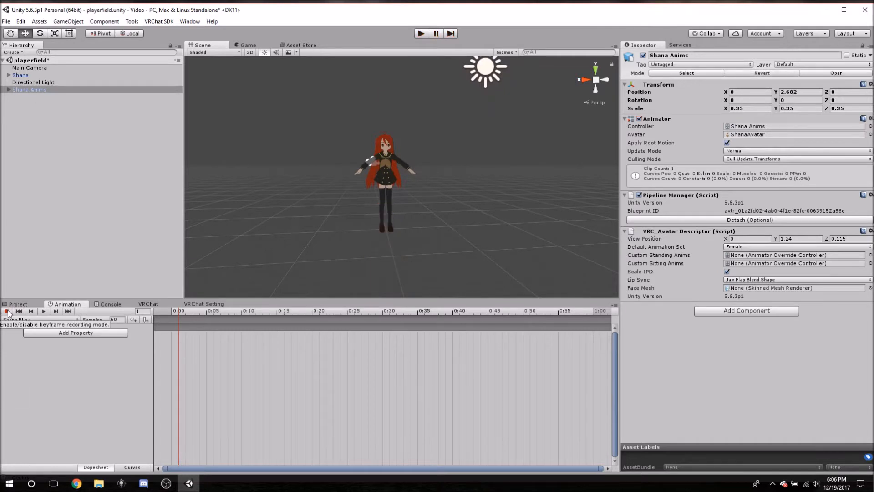
left_click(6, 311)
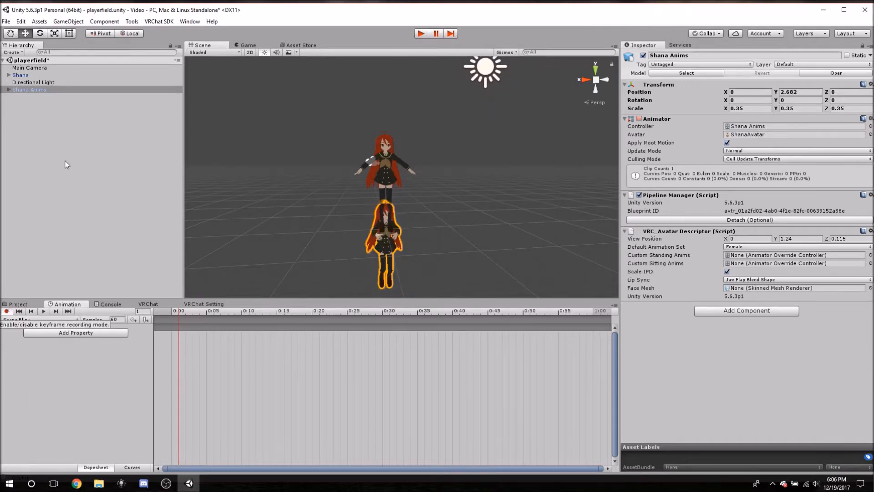
Try to raise the Body mesh of Shana Anims to about Y 0.85 while recording.
left_click(34, 89)
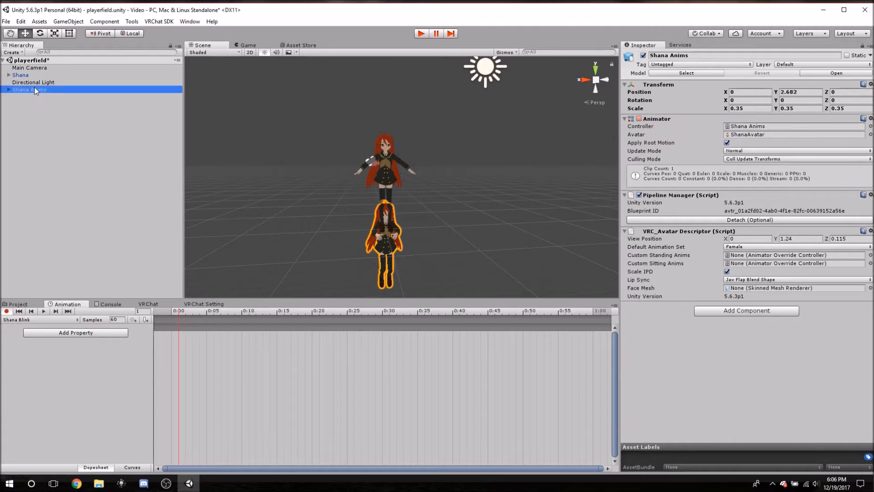
left_click(383, 246)
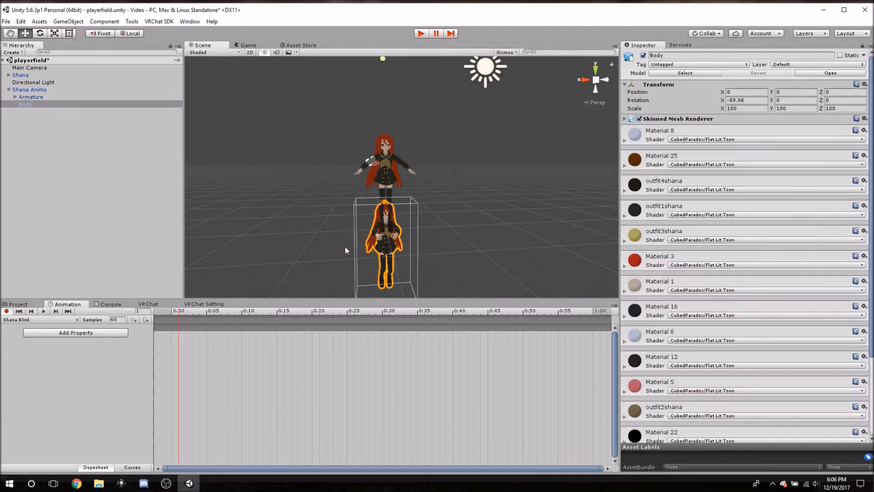
left_click(9, 90)
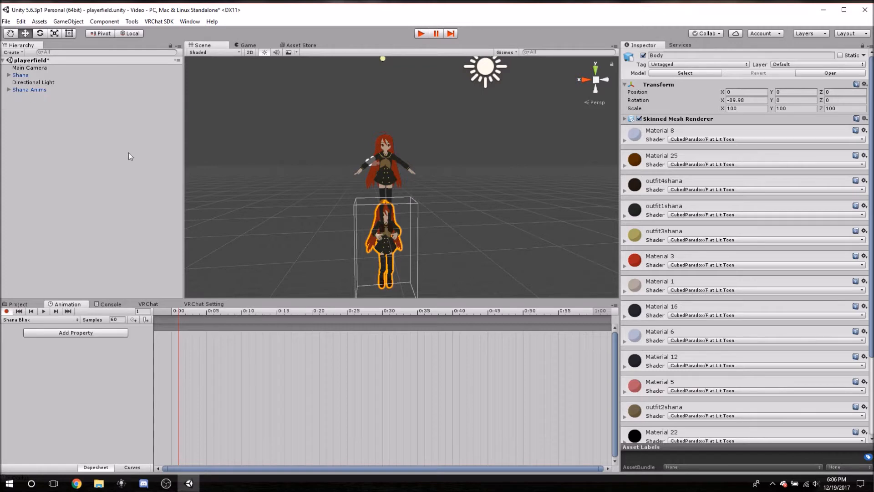
middle_click_drag(362, 134, 356, 182)
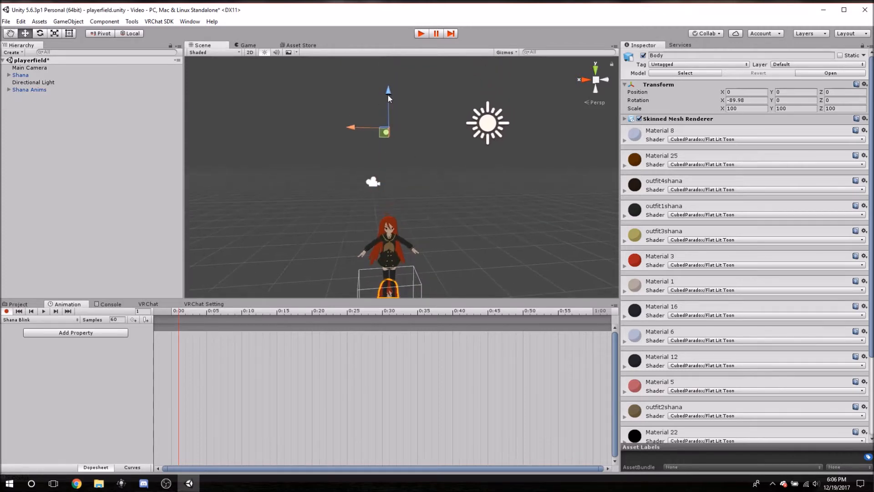
left_click_drag(388, 97, 389, 78)
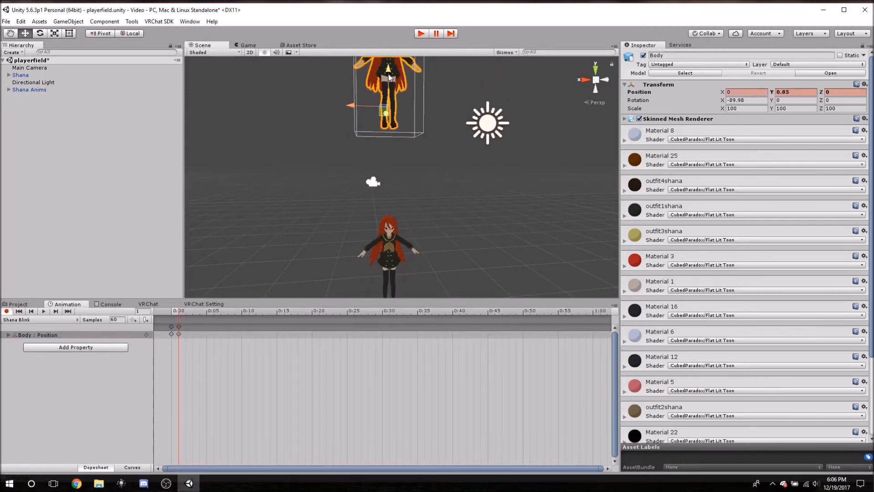
Delete the recorded Body position keyframes from the Shana Blink clip and stop recording.
left_click(6, 311)
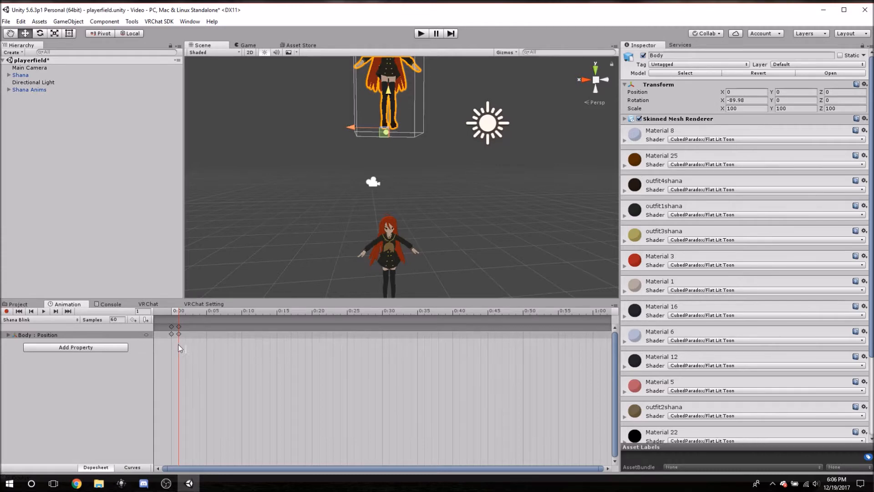
left_click_drag(162, 326, 214, 367)
key("Delete")
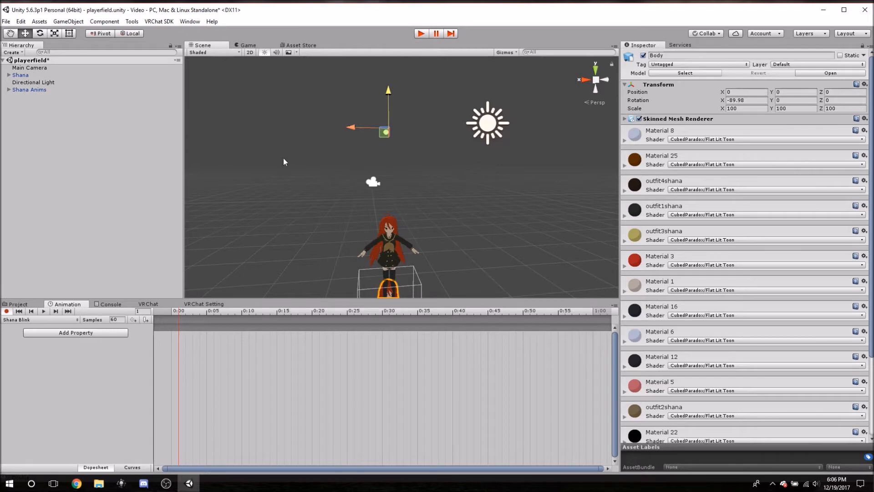
left_click(7, 312)
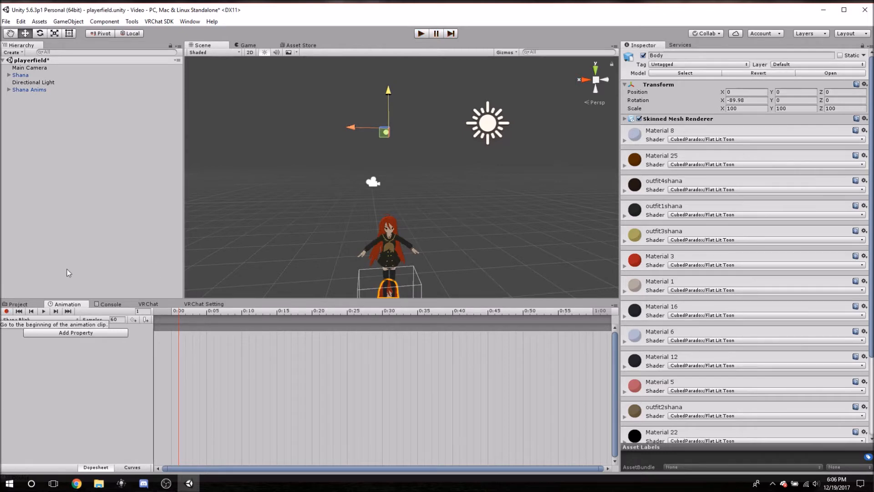
Lower the Body mesh to about Y -5.32 and raise the whole Shana Anims avatar to about Y 6.48.
left_click_drag(389, 86, 389, 221)
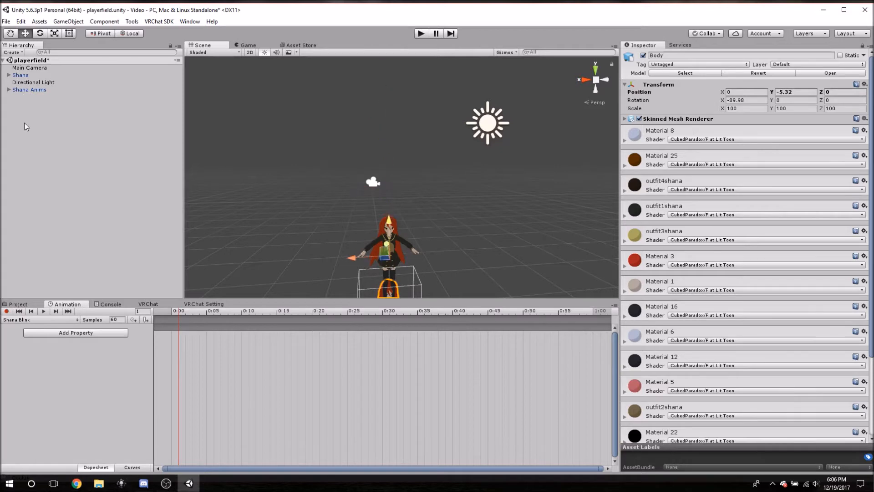
left_click(27, 90)
left_click_drag(386, 102, 401, 216)
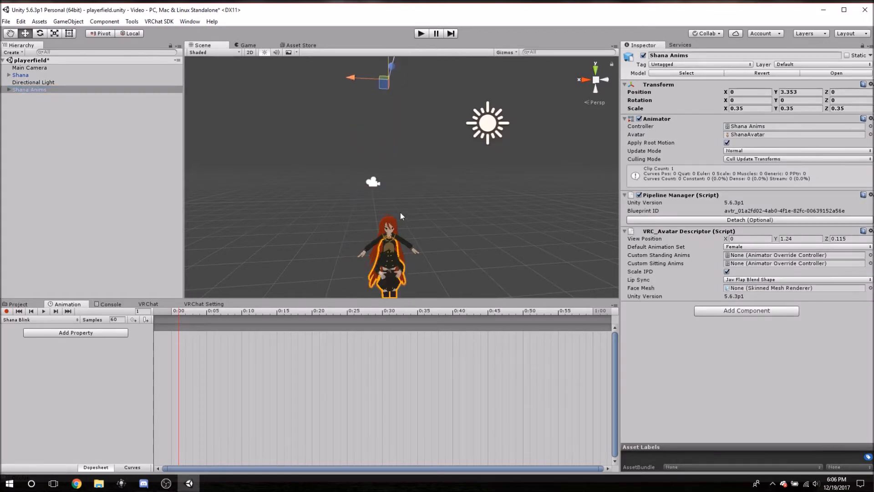
scroll(402, 211, "down", 4)
middle_click_drag(408, 148, 398, 176)
left_click_drag(379, 167, 384, 56)
scroll(339, 170, "up", 3)
key("f")
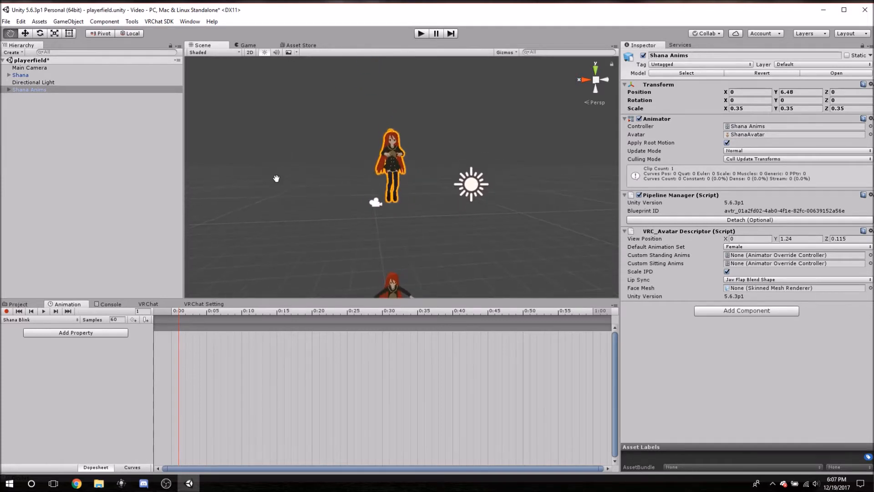
Toggle recording on and off to check Shana Anims' new position, and examine the avatar's face and upper body up close.
left_click(7, 311)
left_click(7, 312)
left_click(6, 312)
left_click(7, 311)
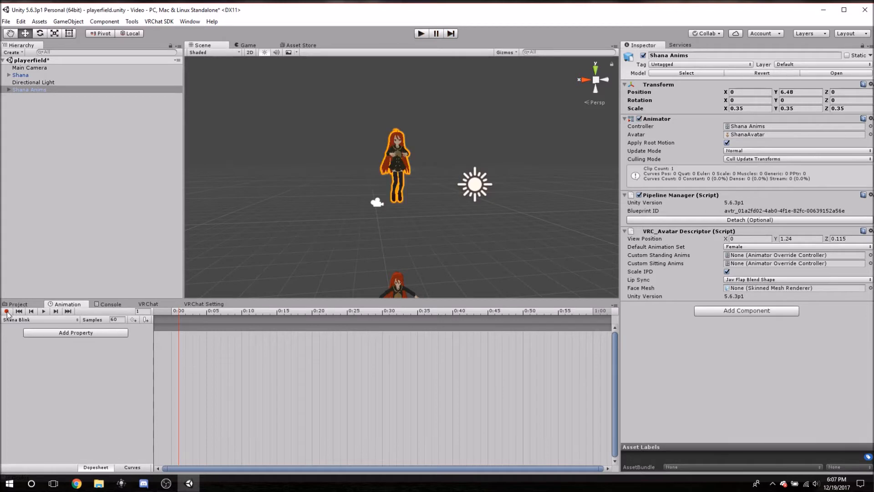
mouse_move(326, 243)
middle_mouse_down()
mouse_move(337, 144)
mouse_move(288, 286)
mouse_move(314, 239)
middle_mouse_up()
scroll(247, 213, "up", 5)
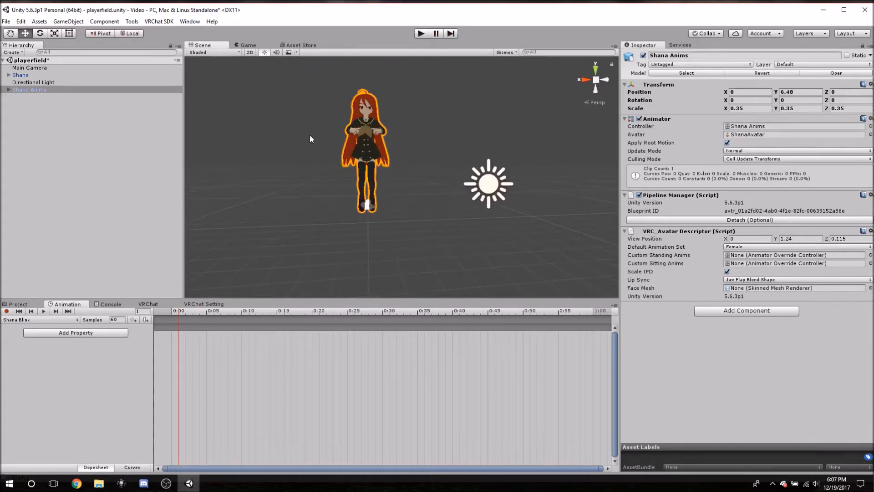
key("f")
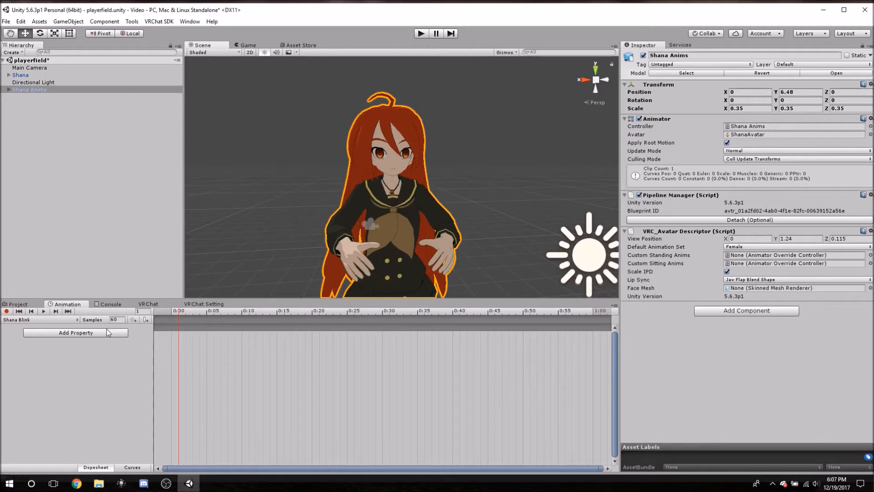
Dismiss the list of animatable properties and place the Shana Blink playhead at frame 0.
left_click(86, 335)
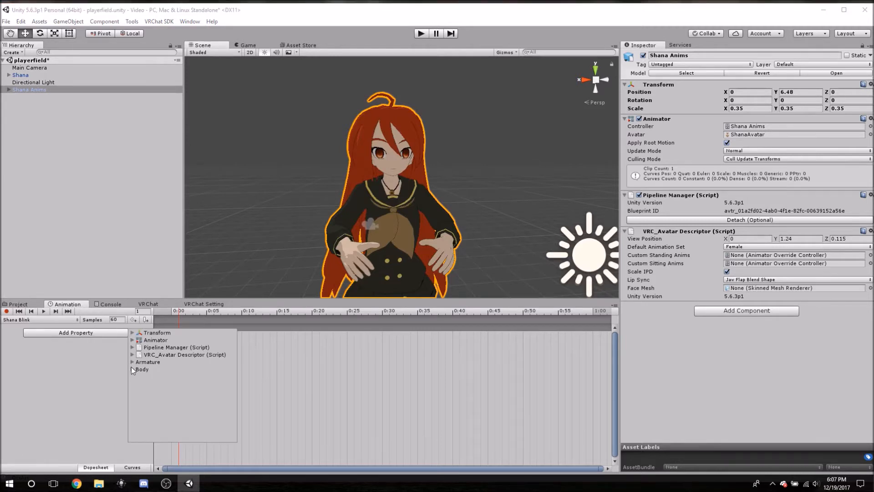
left_click(53, 342)
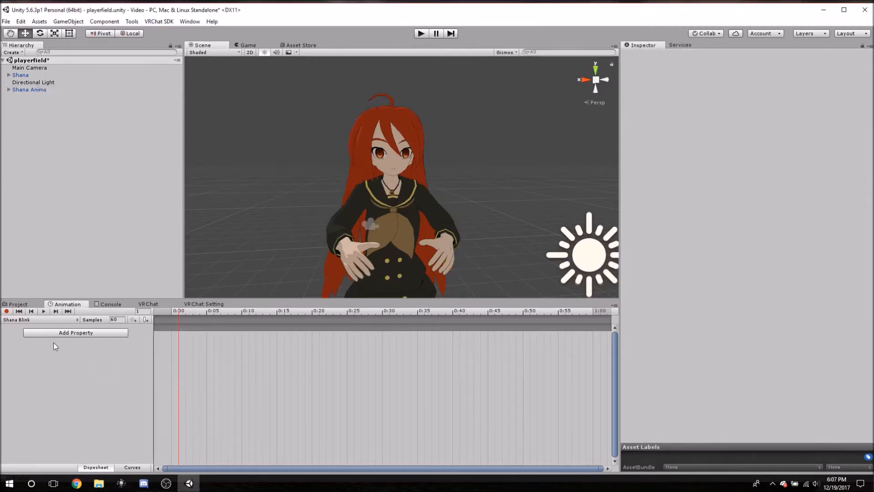
left_click(179, 311)
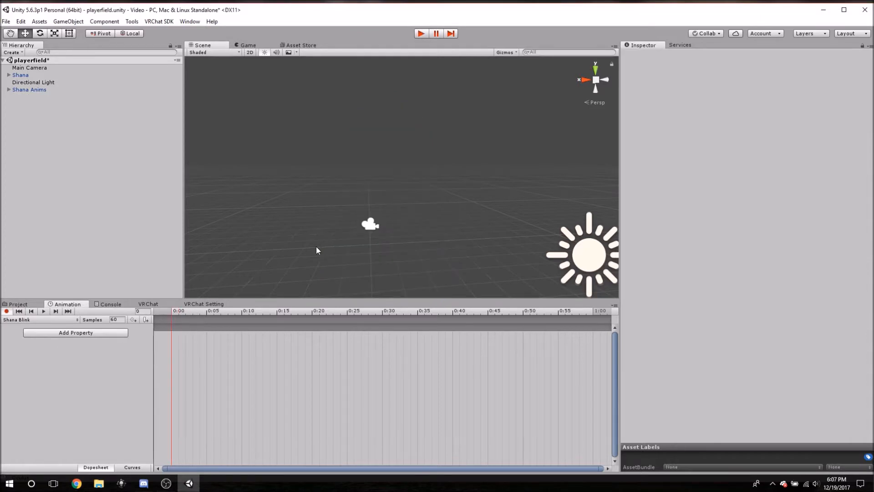
Reposition Shana Anims vertically above the original Shana and set its Y position to 7.
scroll(316, 247, "down", 6)
middle_click_drag(374, 279, 369, 129)
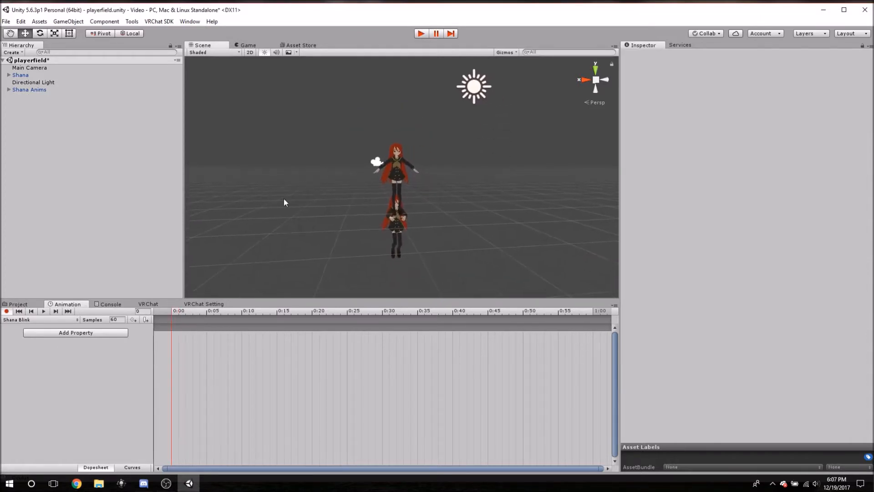
left_click(31, 89)
middle_click_drag(436, 109, 421, 282)
middle_click_drag(420, 198, 422, 244)
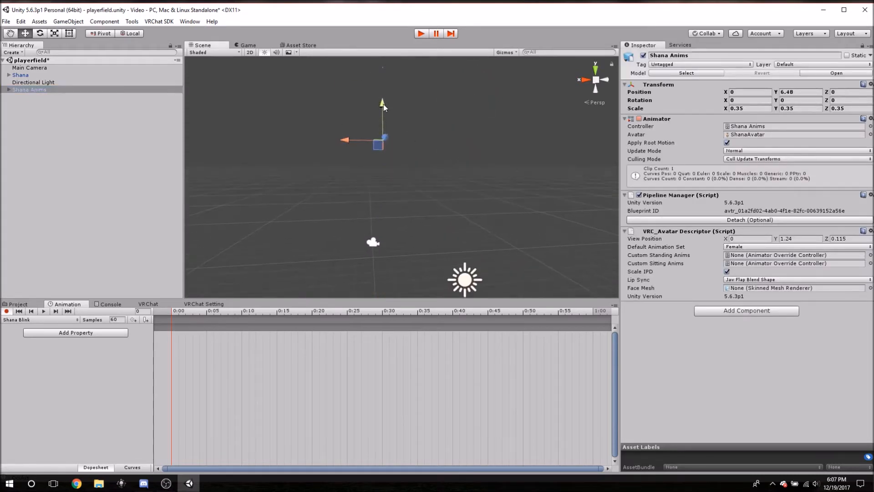
left_click_drag(384, 106, 218, 214)
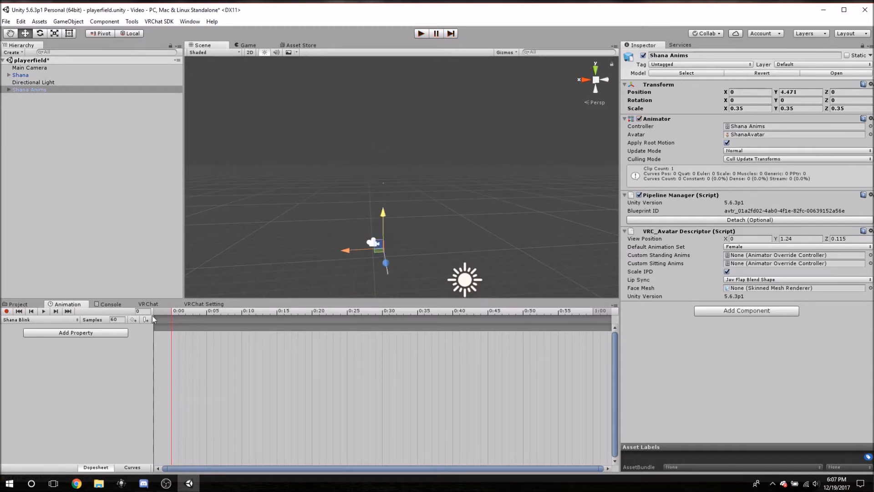
left_click_drag(384, 214, 397, 53)
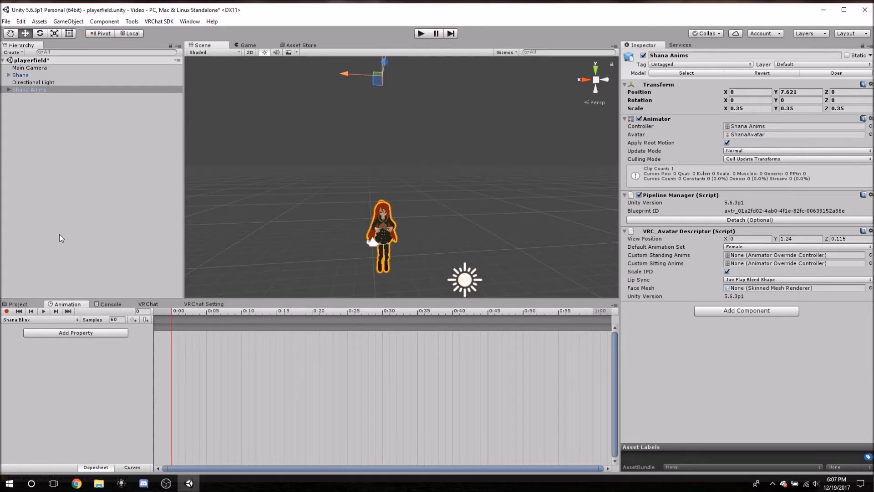
left_click(791, 92)
type("7")
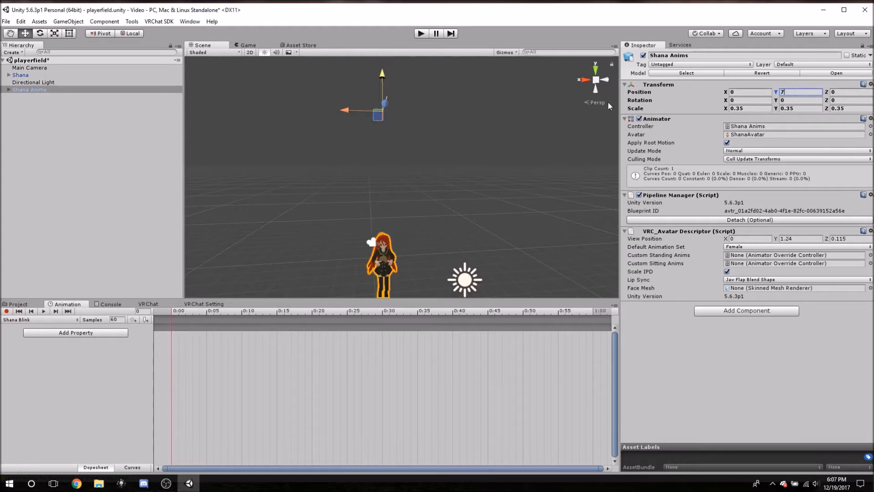
Compare Shana Anims with recording on and off, leave recording off, and examine the avatar from the front.
scroll(316, 223, "up", 3)
key("f")
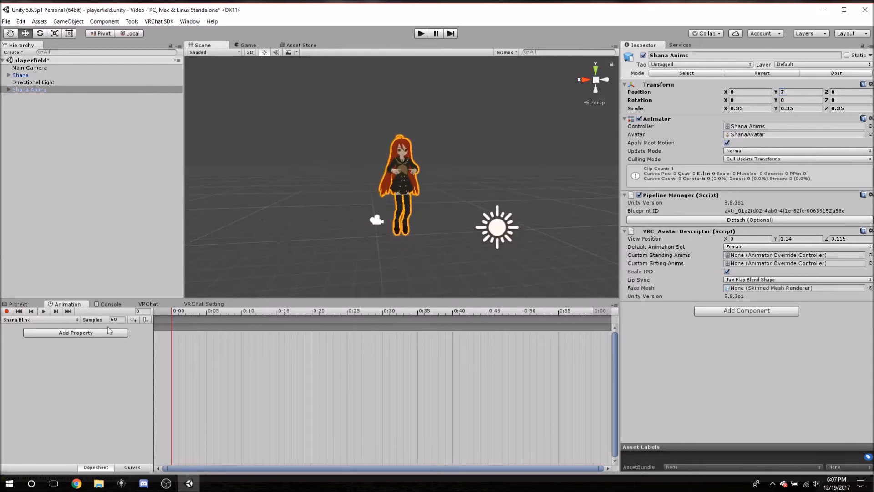
left_click(6, 311)
left_click(5, 311)
left_click(5, 311)
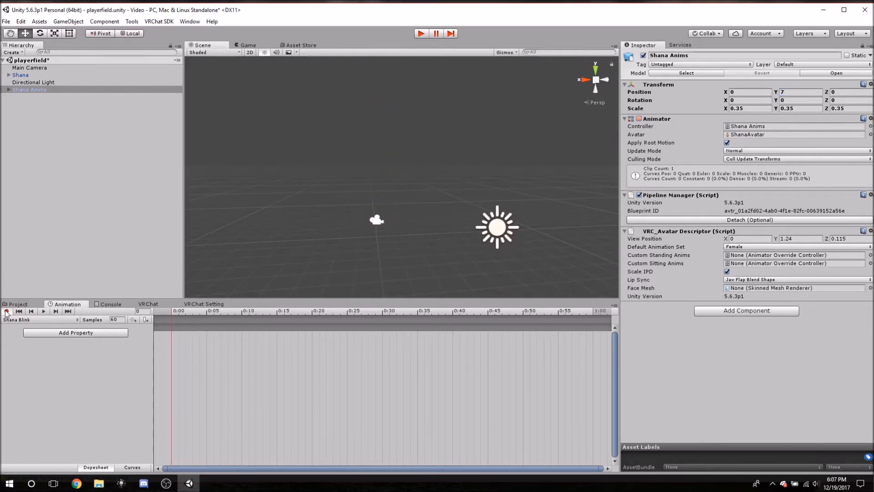
left_click(6, 311)
middle_click_drag(348, 244, 335, 382)
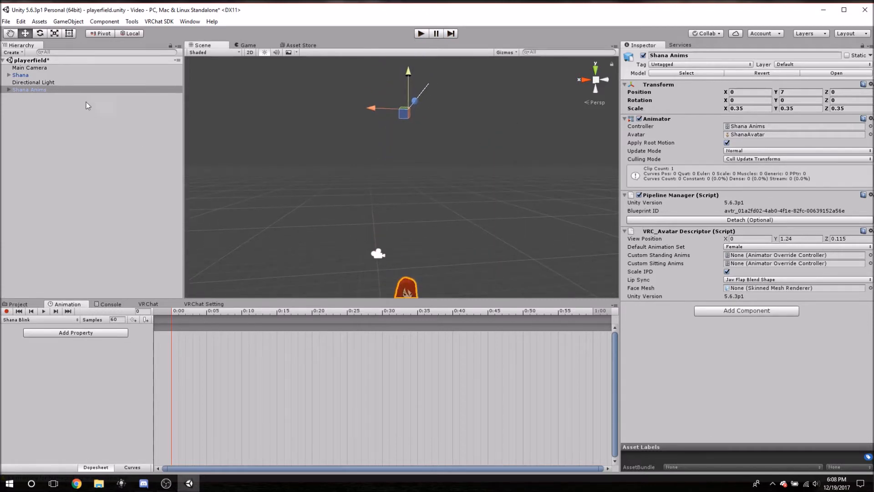
left_click(43, 87)
middle_click_drag(466, 239, 436, 127)
scroll(377, 168, "up", 3)
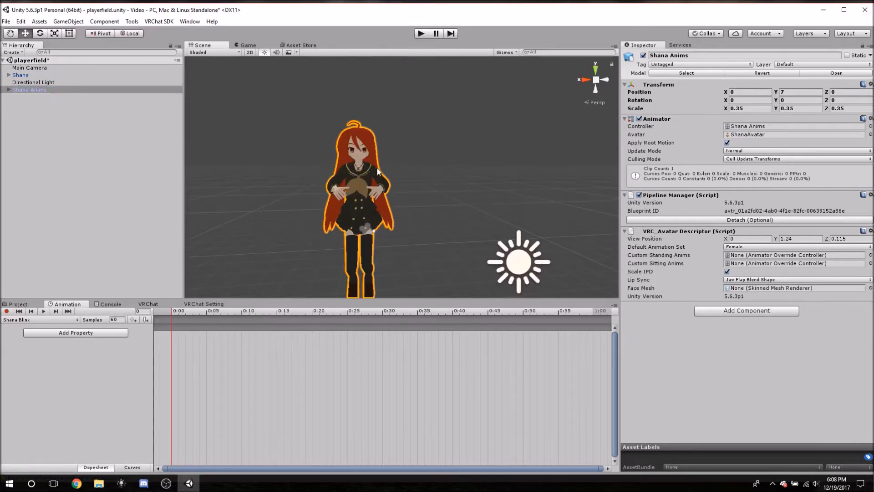
middle_click_drag(192, 169, 247, 191)
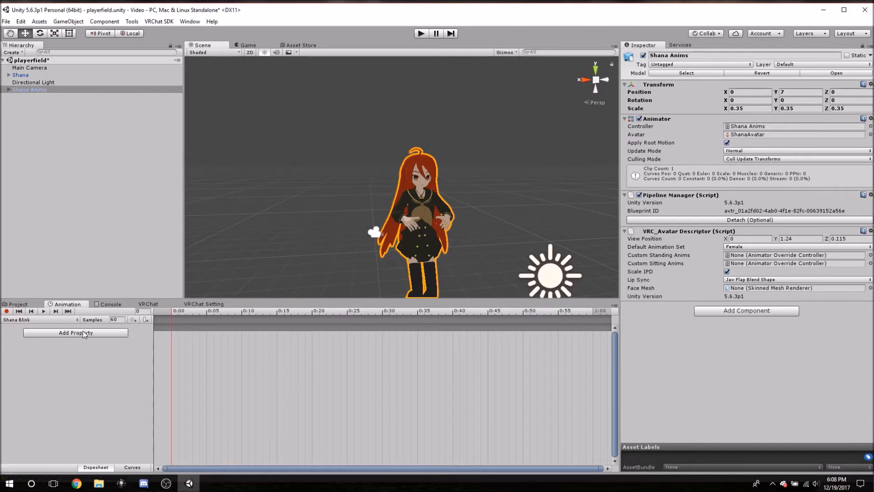
Expand the Body's Skinned Mesh Renderer among the animatable properties and examine which blend shapes it offers.
left_click(84, 334)
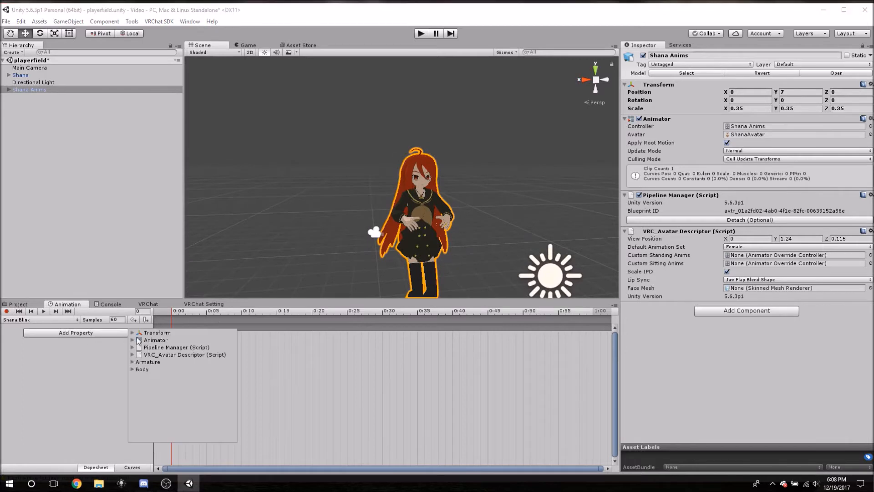
left_click(132, 368)
left_click(138, 391)
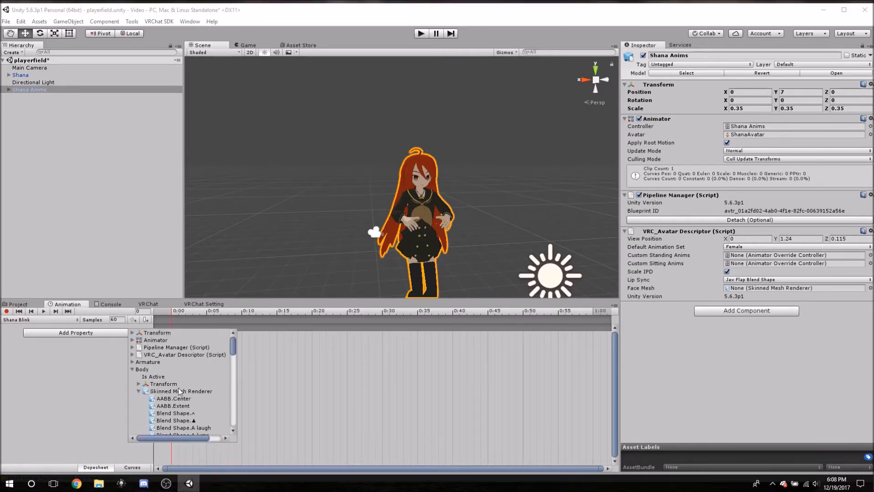
scroll(187, 384, "down", 3)
scroll(184, 384, "up", 3)
scroll(182, 383, "down", 3)
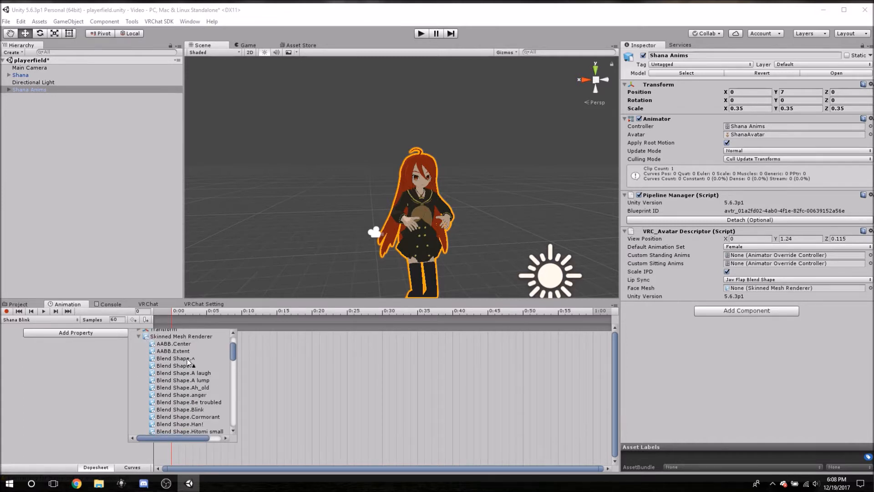
scroll(181, 371, "down", 10)
scroll(191, 360, "down", 6)
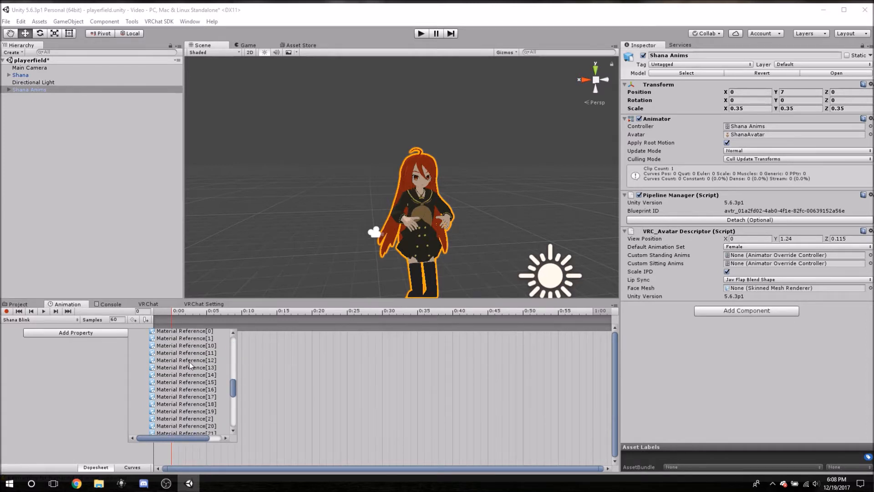
scroll(190, 364, "up", 3)
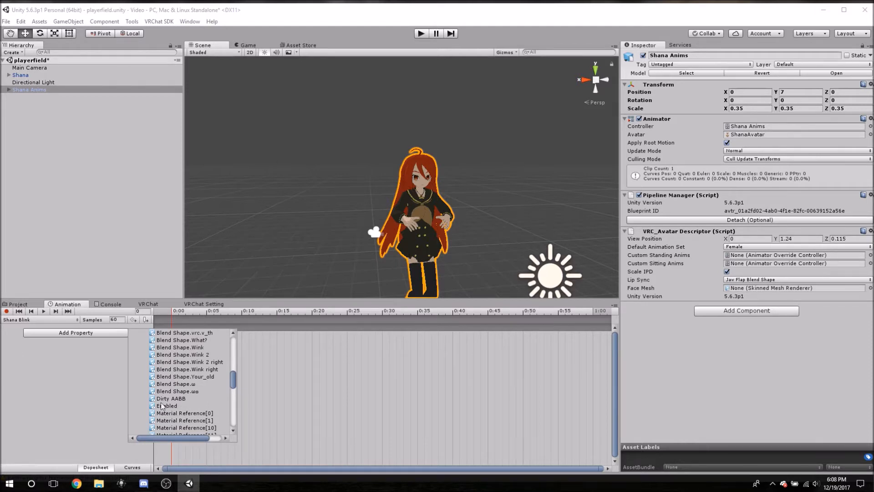
scroll(184, 390, "up", 6)
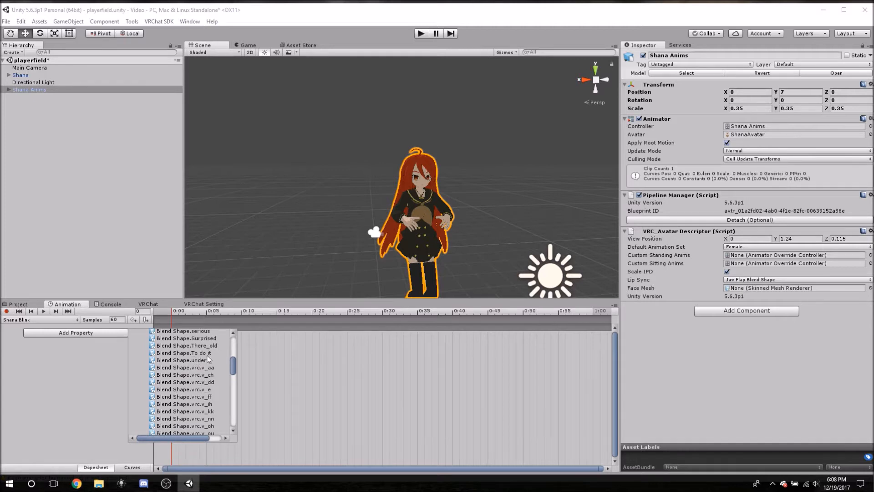
scroll(220, 411, "up", 8)
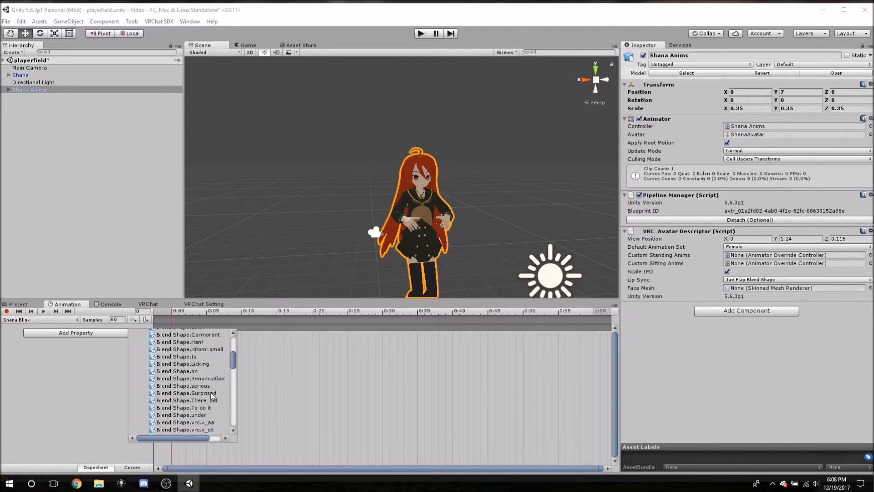
scroll(182, 352, "up", 2)
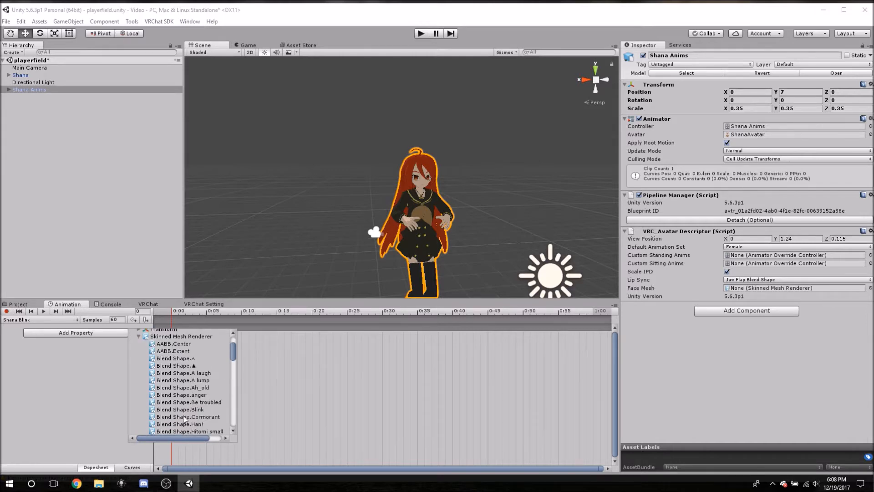
Add the Body's Blend Shape.Blink property to the Shana Blink clip.
scroll(200, 382, "down", 2)
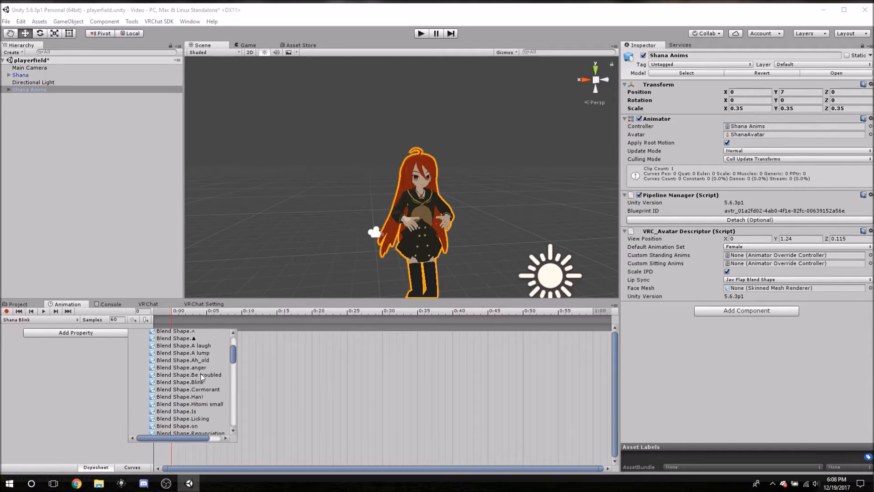
left_click(193, 384)
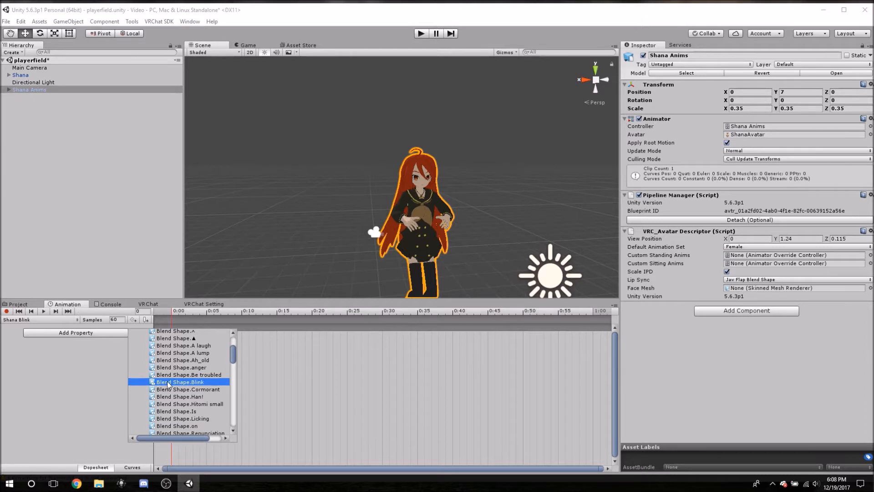
left_click_drag(165, 438, 231, 409)
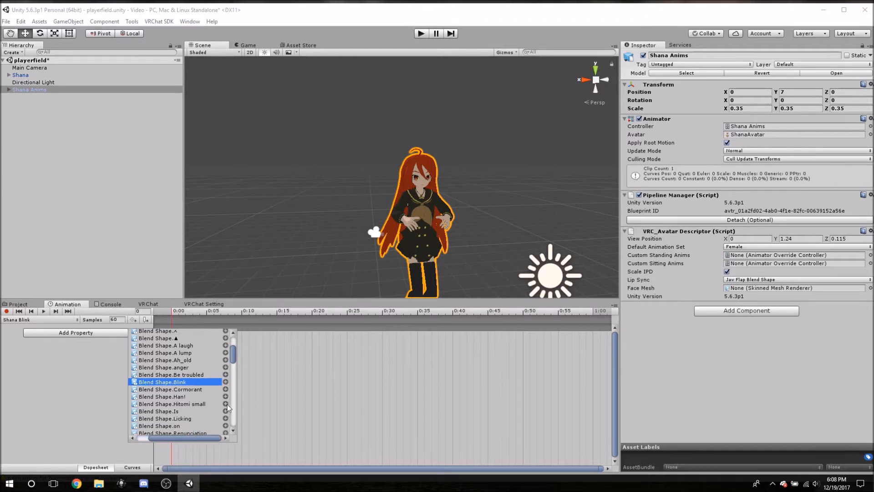
left_click(225, 381)
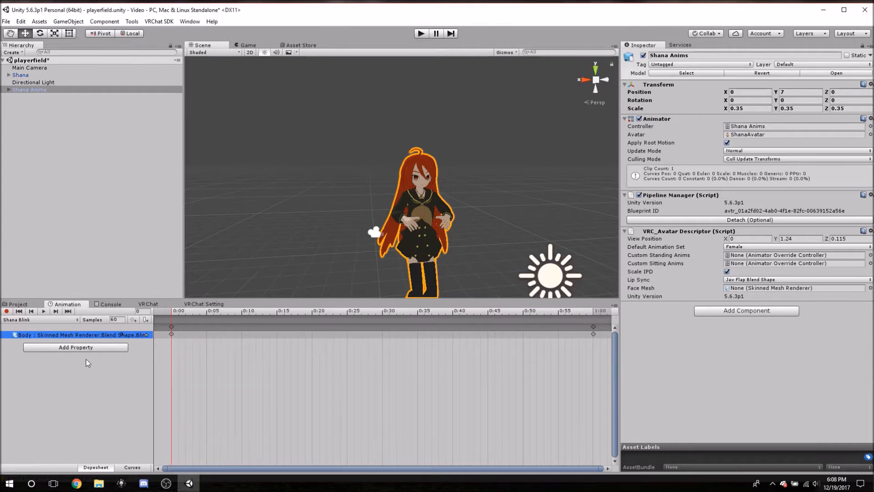
Inspect the added Blink property's Body object, then collapse Shana Anims in the hierarchy and reselect it.
left_click(99, 359)
left_click(104, 336)
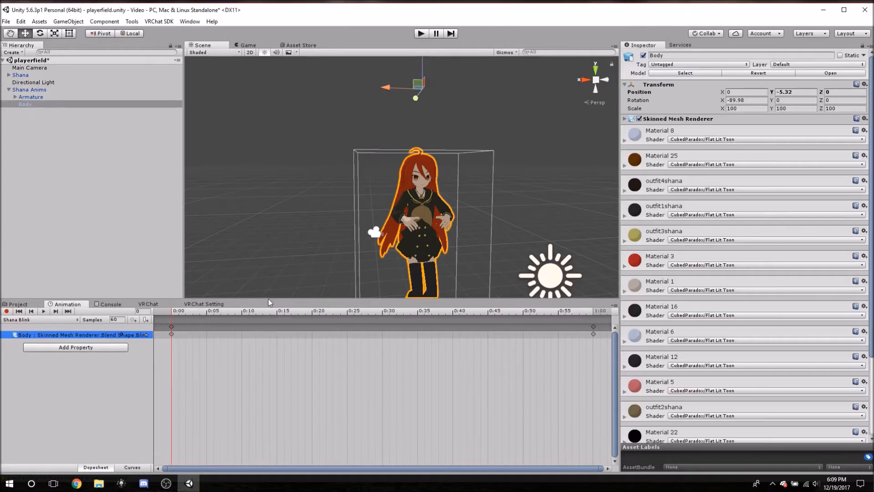
left_click(8, 90)
left_click(21, 90)
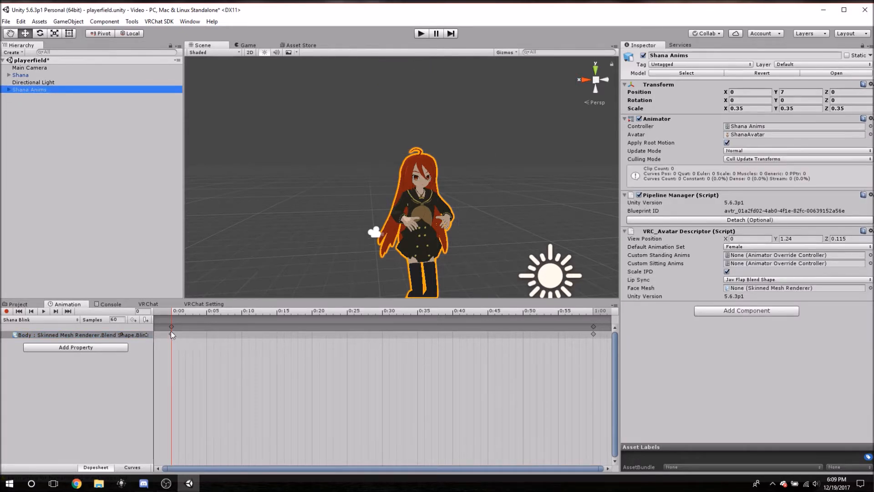
Scrub the Shana Blink timeline to frame 28 and toggle recording to check the avatar in the scene.
left_click_drag(173, 311, 368, 311)
left_click(9, 313)
left_click(9, 312)
left_click(9, 311)
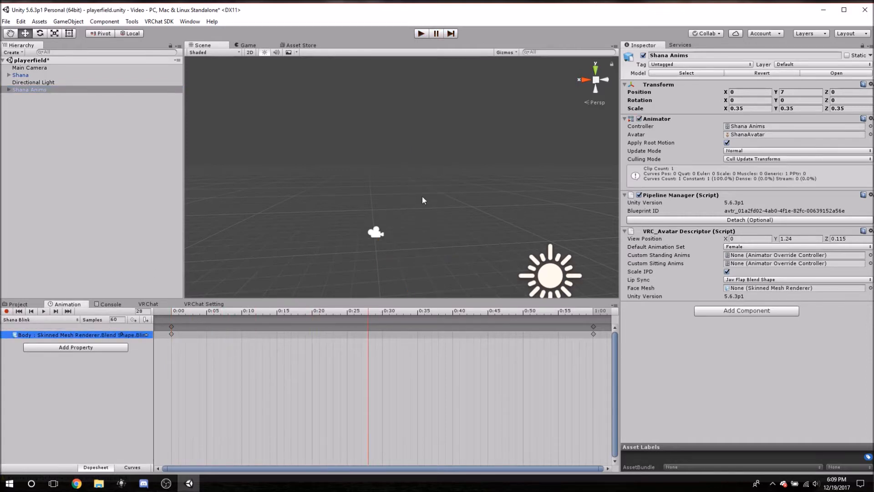
Lower Shana Anims vertically to a Y position of about 4.57 and frame its face and upper body.
left_click(32, 89)
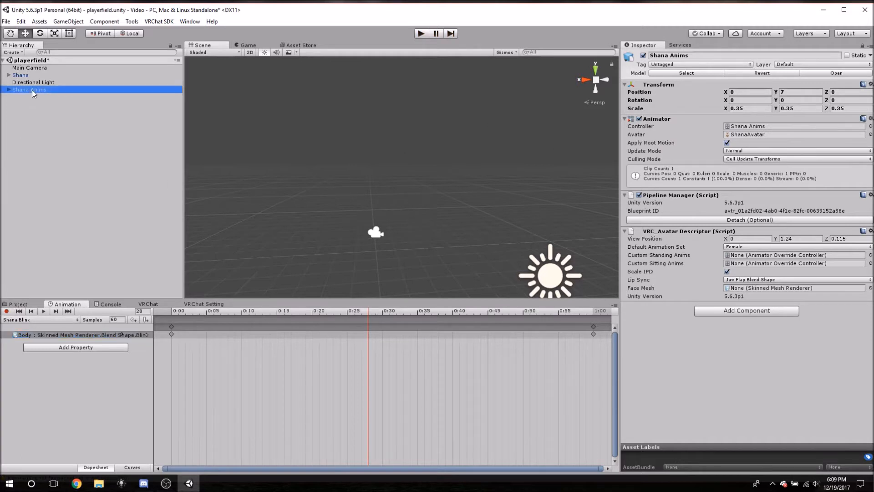
key("f")
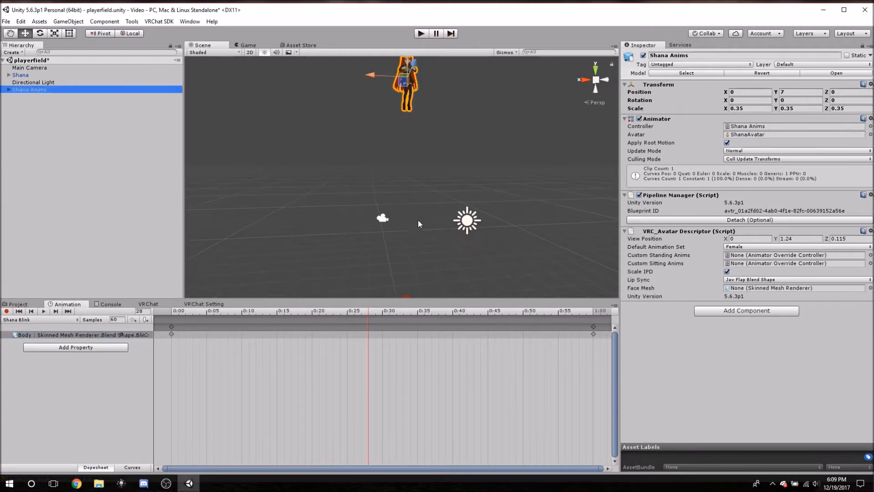
middle_click_drag(457, 94, 422, 115)
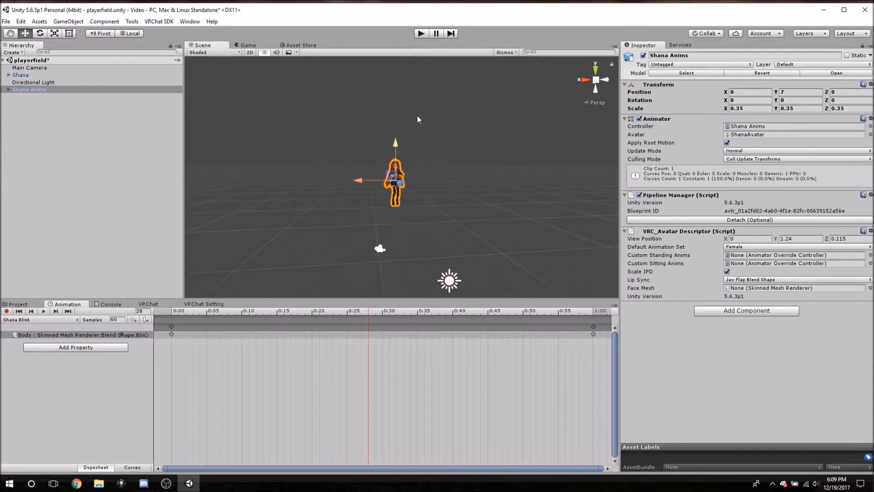
left_click_drag(395, 146, 389, 214)
middle_click_drag(435, 241, 433, 195)
scroll(433, 195, "up", 5)
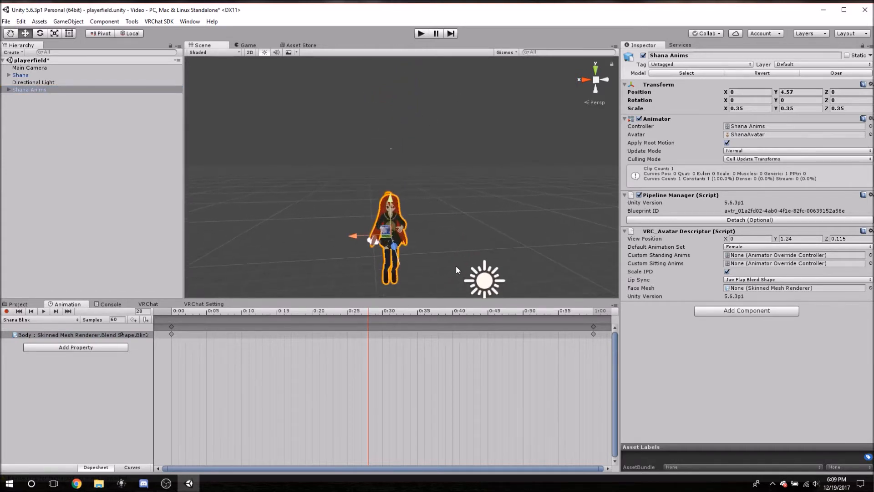
scroll(448, 258, "up", 6)
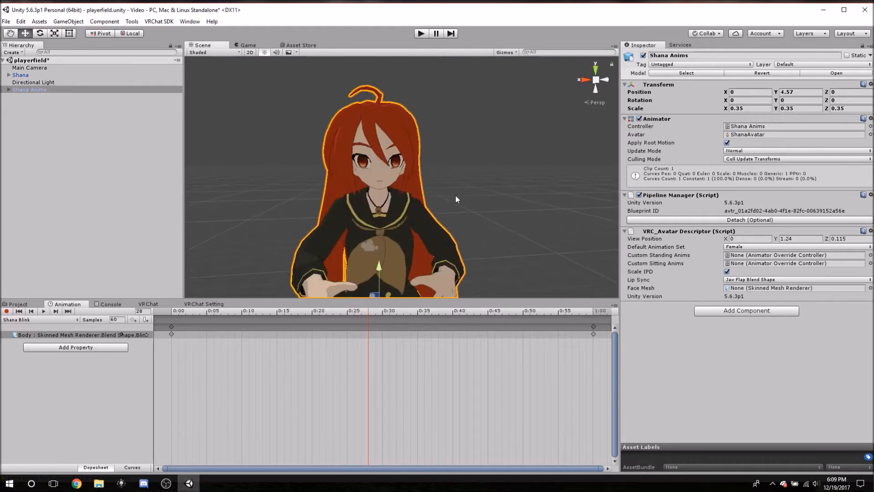
scroll(457, 199, "down", 2)
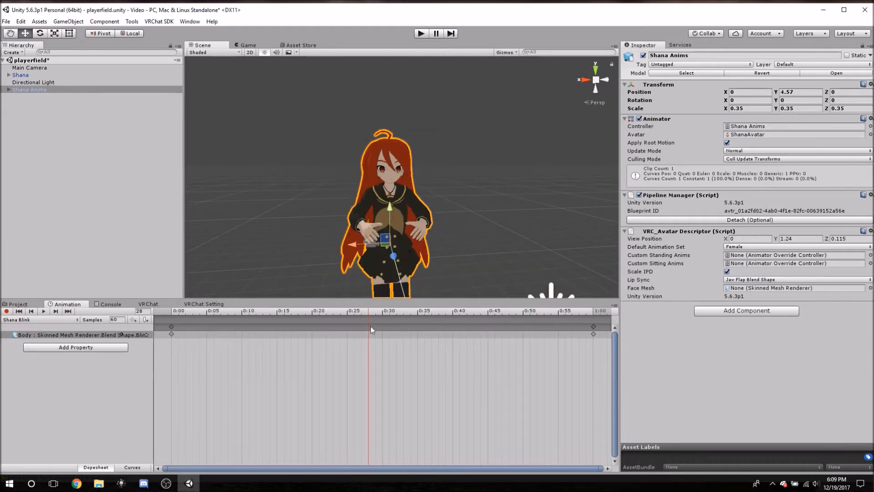
Delete the Blink keyframe at 1:00 from the Shana Blink clip.
scroll(387, 405, "down", 6)
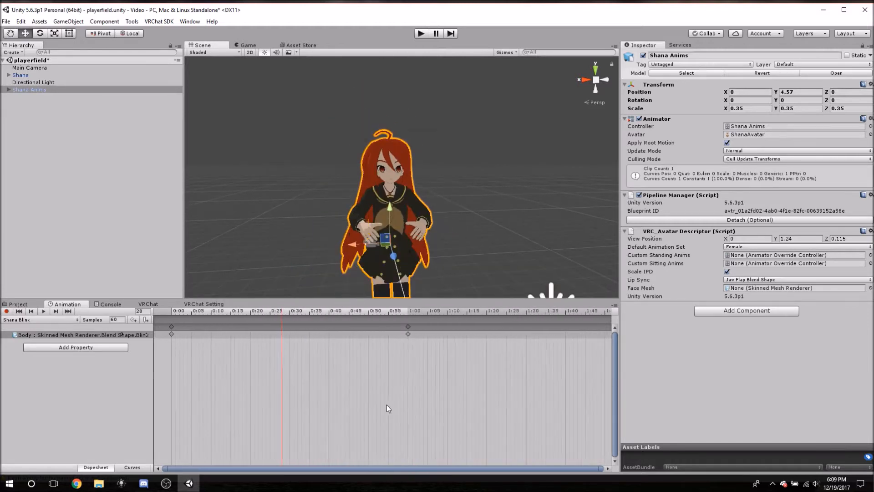
left_click(363, 327)
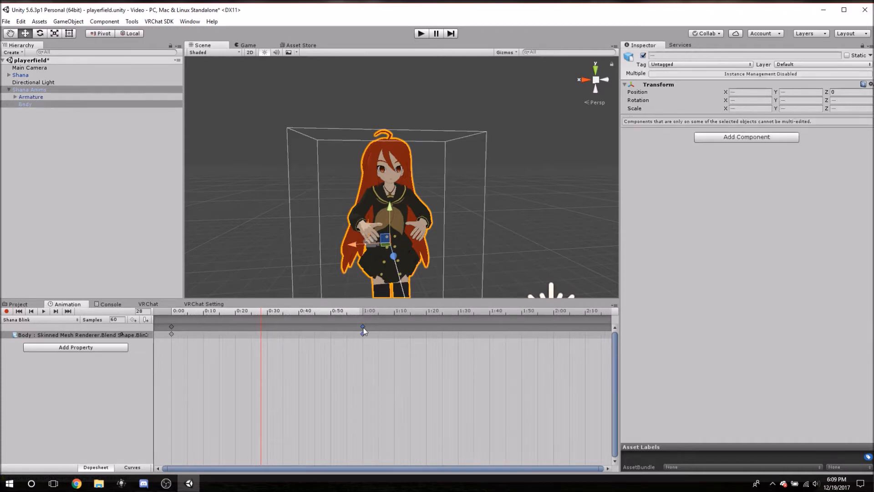
left_click_drag(384, 373, 354, 324)
key("Delete")
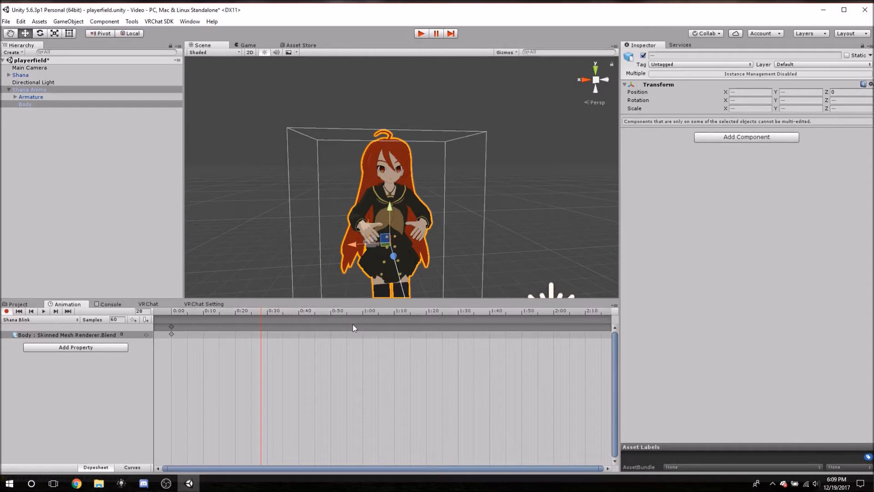
Add a Blink keyframe at frame 300 (5:00) of the Shana Blink timeline.
left_click_drag(259, 313, 493, 313)
scroll(455, 368, "down", 3)
scroll(443, 367, "down", 6)
scroll(444, 370, "down", 2)
left_click_drag(231, 310, 360, 309)
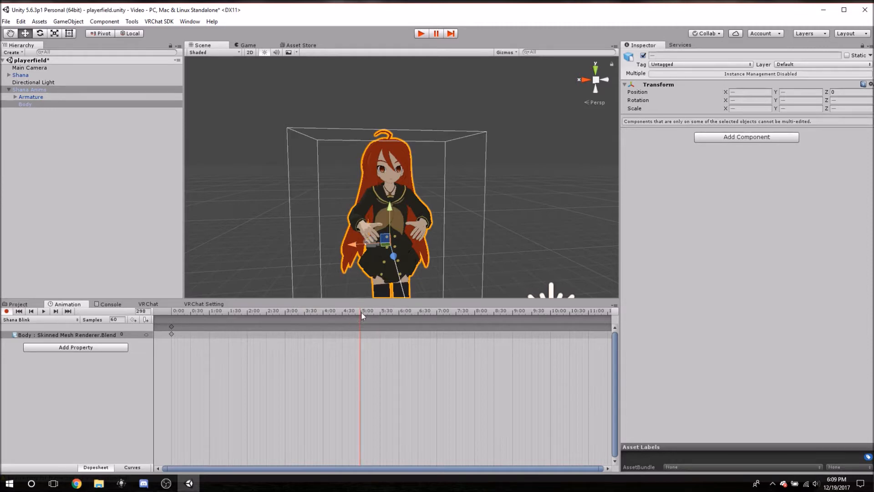
scroll(369, 368, "up", 3)
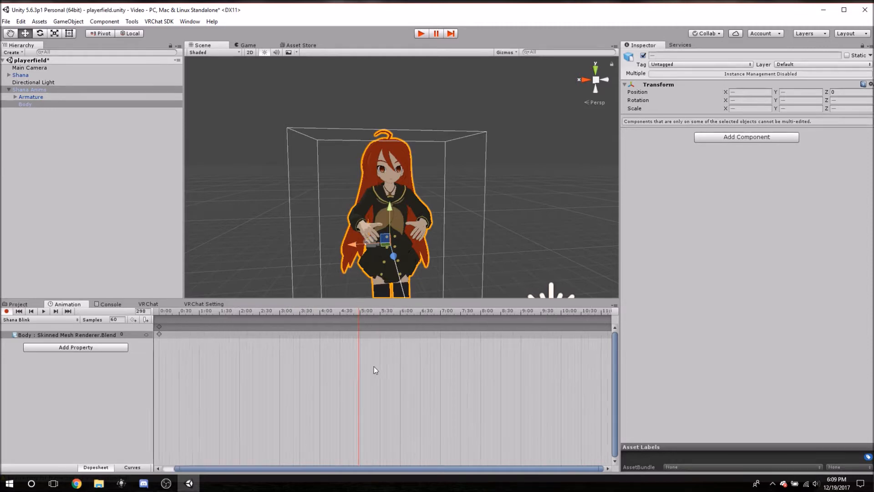
left_click(356, 310)
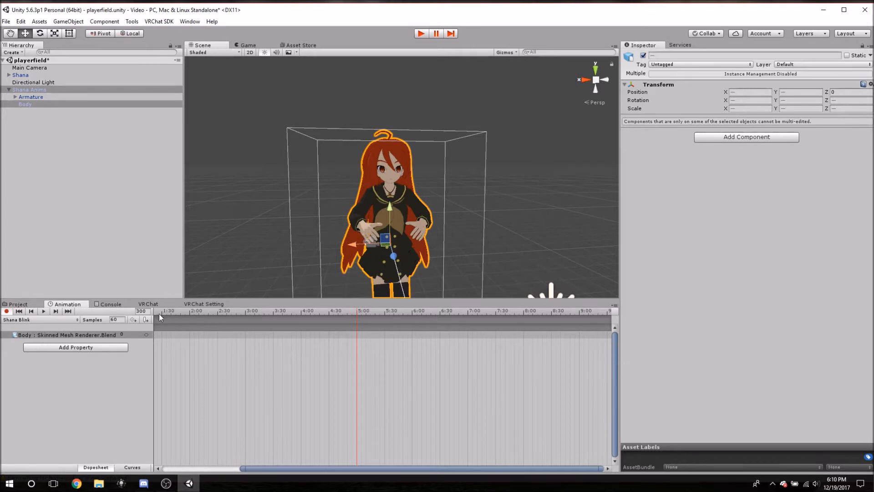
left_click(133, 320)
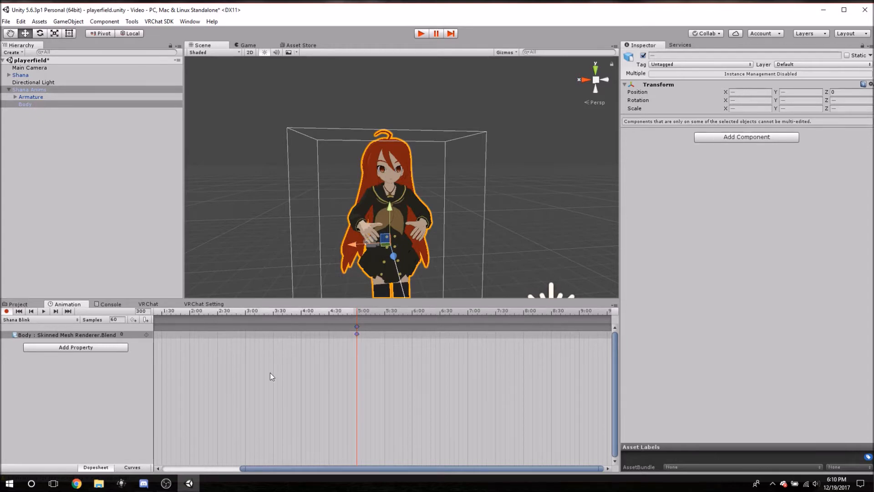
Add a Blink keyframe at frame 310 with a value of 100, and preview the motion from an earlier frame.
left_click(359, 311)
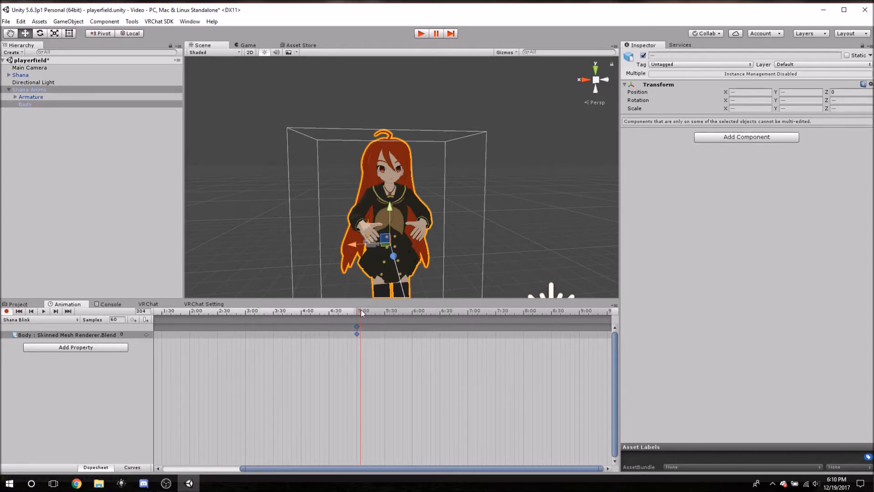
mouse_move(360, 307)
left_mouse_down()
mouse_move(386, 308)
mouse_move(377, 310)
left_mouse_up()
scroll(360, 332, "up", 3)
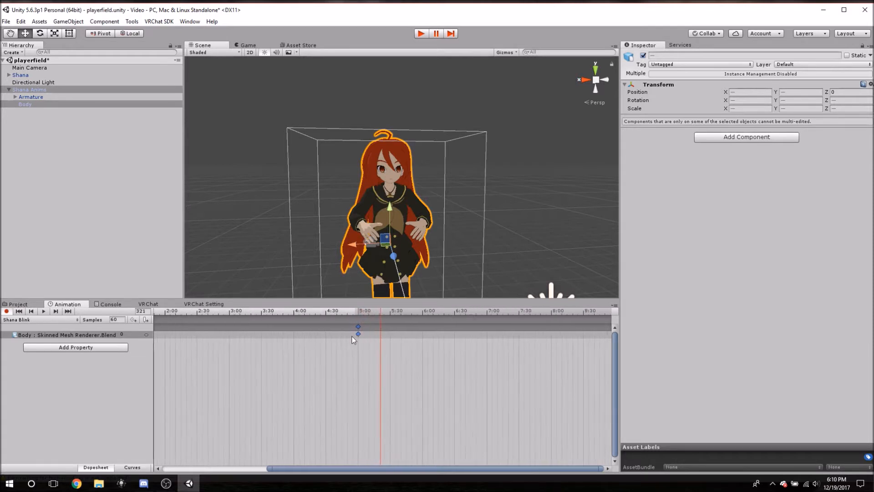
scroll(350, 363, "up", 4)
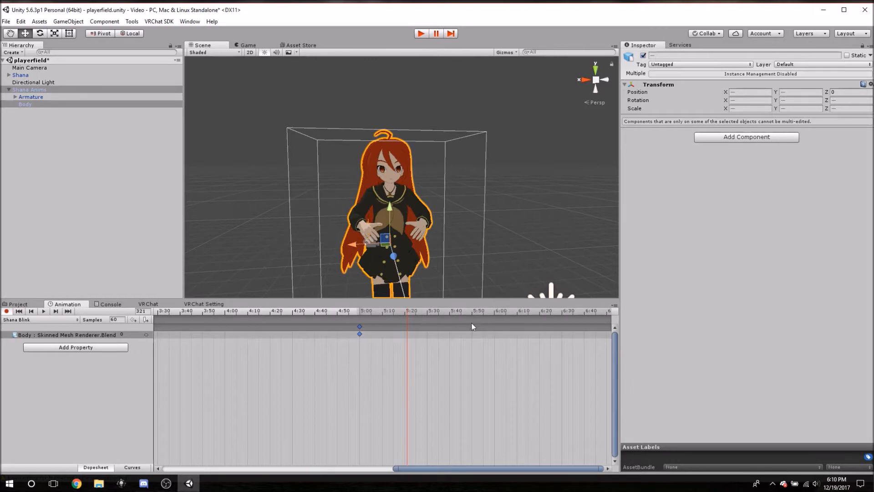
left_click_drag(384, 309, 381, 309)
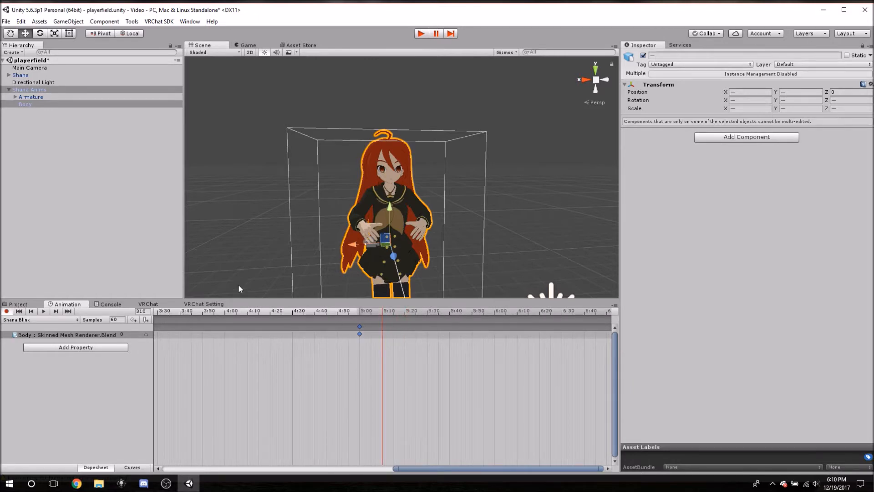
left_click(133, 320)
left_click(126, 334)
type("100")
left_click_drag(384, 310, 245, 312)
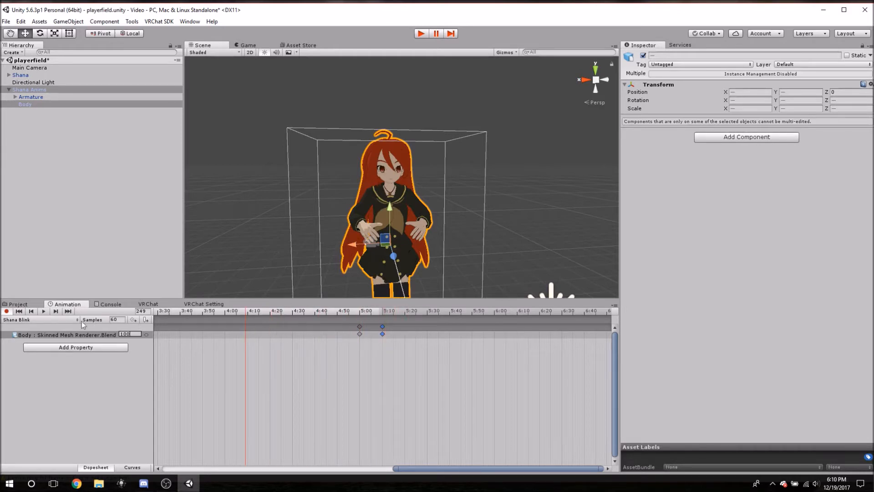
left_click(43, 311)
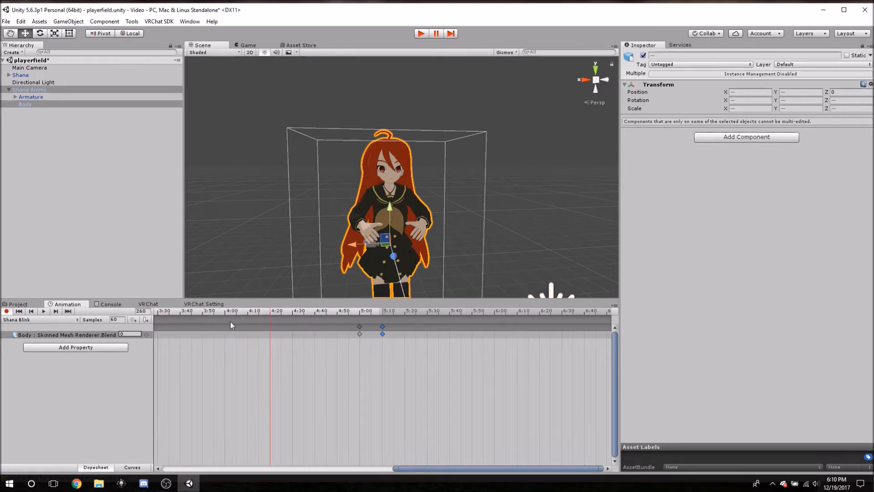
Scrub through the eye closing to frame 320 and add a Blink keyframe there with a value of 0.
left_click_drag(272, 313, 405, 332)
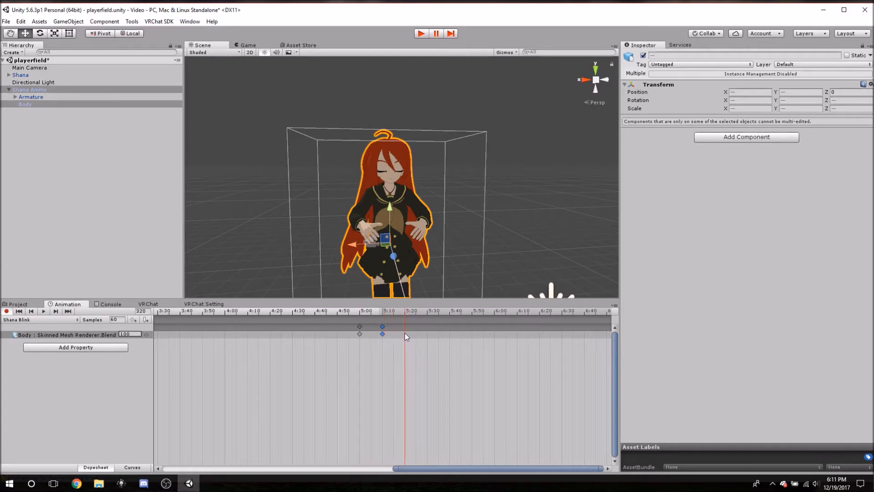
left_click(133, 320)
left_click(126, 334)
type("0")
Play back the Shana Blink clip and inspect the timing of the keyframes between 5:00 and 5:20.
left_click_drag(406, 312, 427, 312)
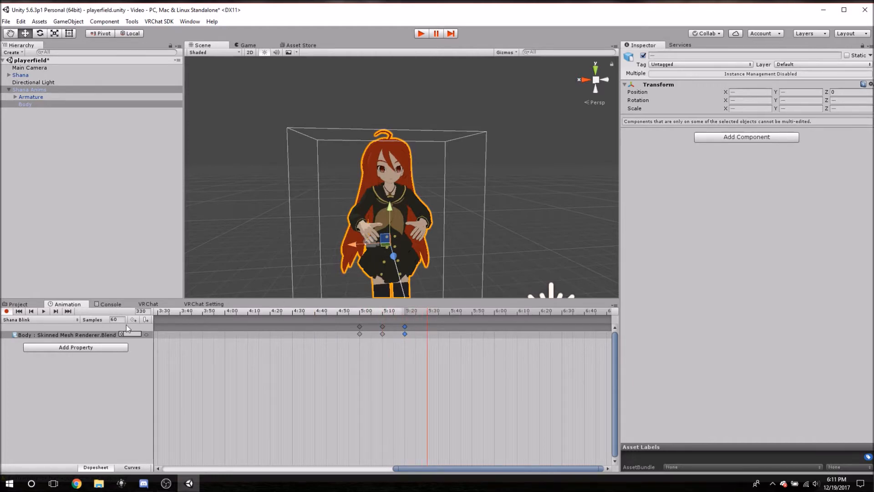
left_click(43, 312)
middle_click_drag(548, 353, 303, 352)
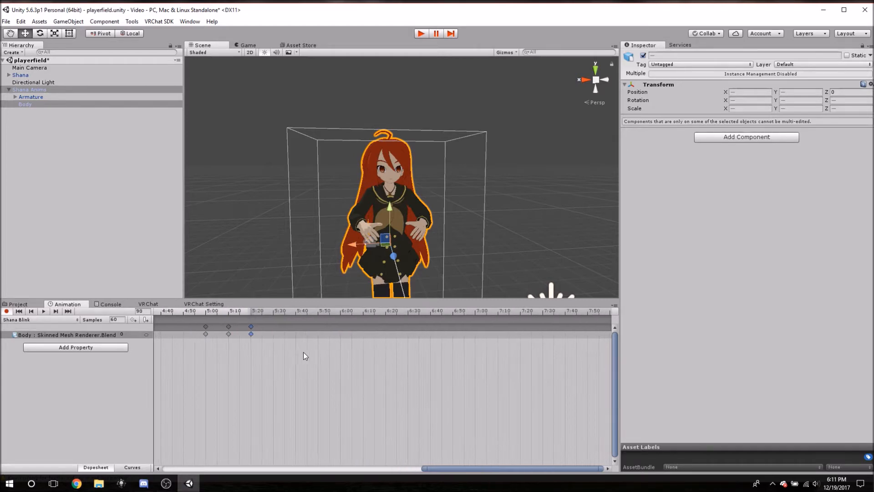
middle_click_drag(486, 360, 395, 345)
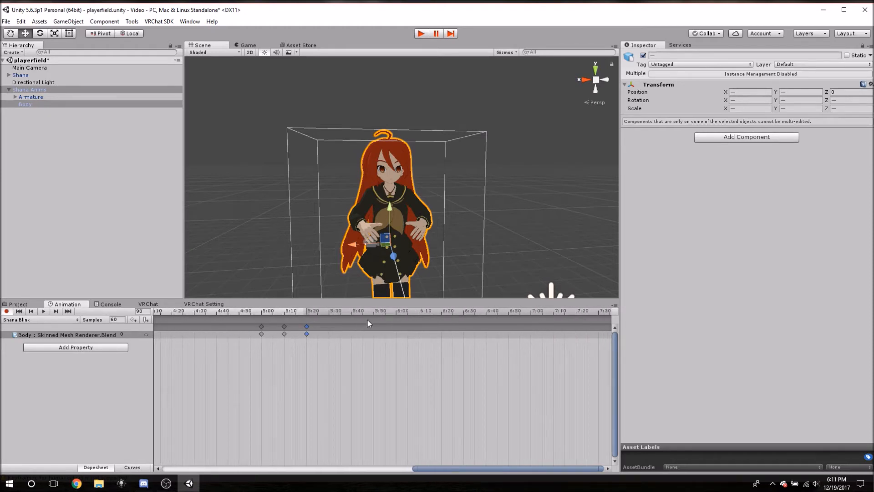
middle_click_drag(245, 358, 235, 356)
middle_click_drag(305, 391, 342, 370)
scroll(357, 346, "up", 3)
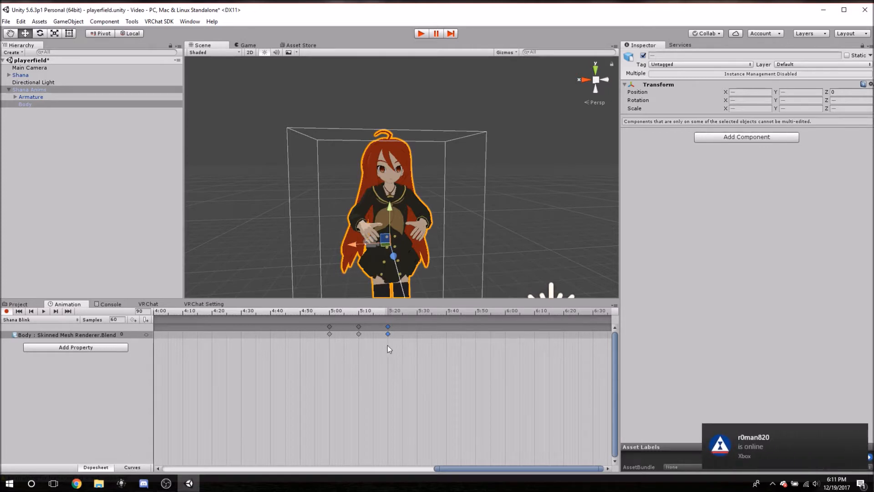
scroll(500, 397, "down", 3)
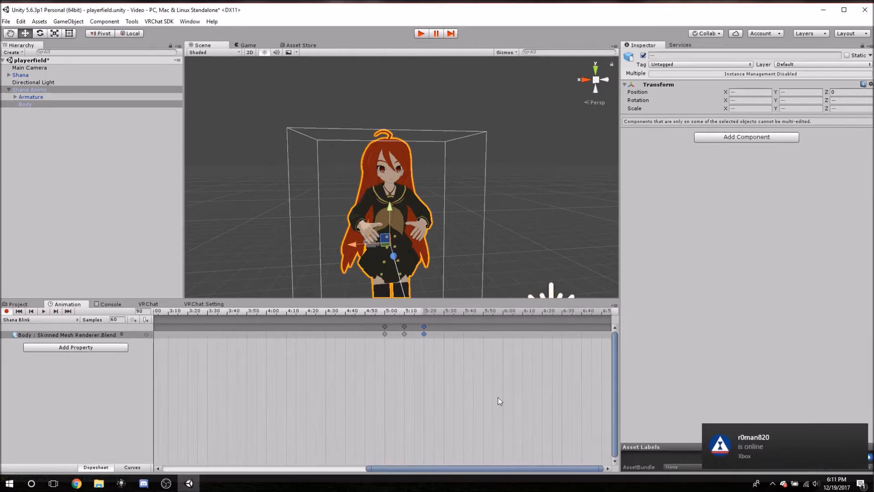
Add a Blink keyframe at frame 600 (10:00) of the Shana Blink timeline.
middle_click_drag(511, 387, 226, 386)
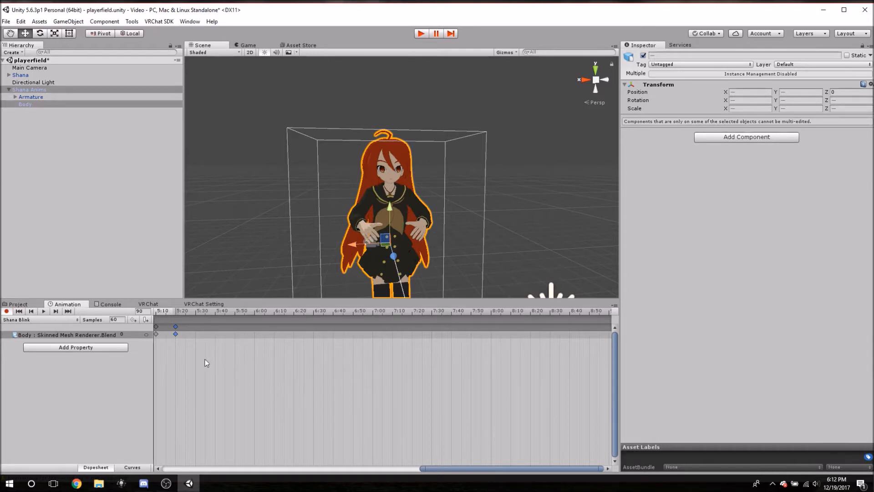
middle_click_drag(461, 375, 217, 371)
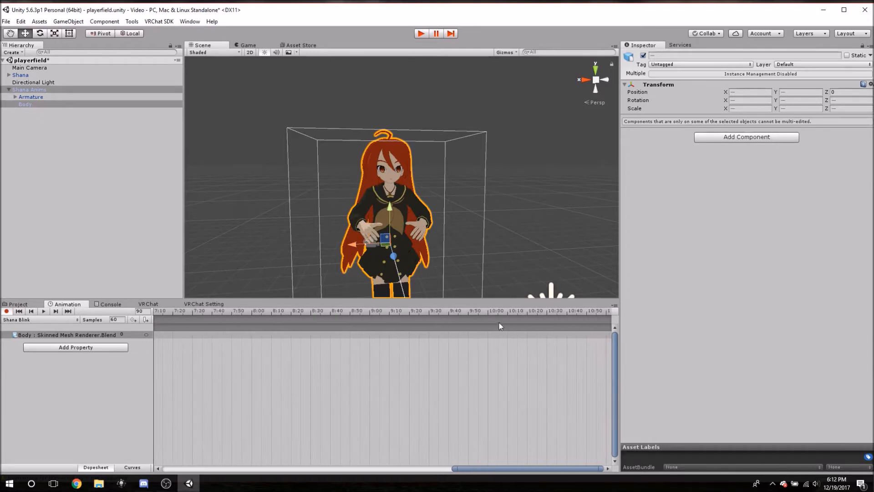
middle_click_drag(521, 385, 418, 387)
left_click(403, 313)
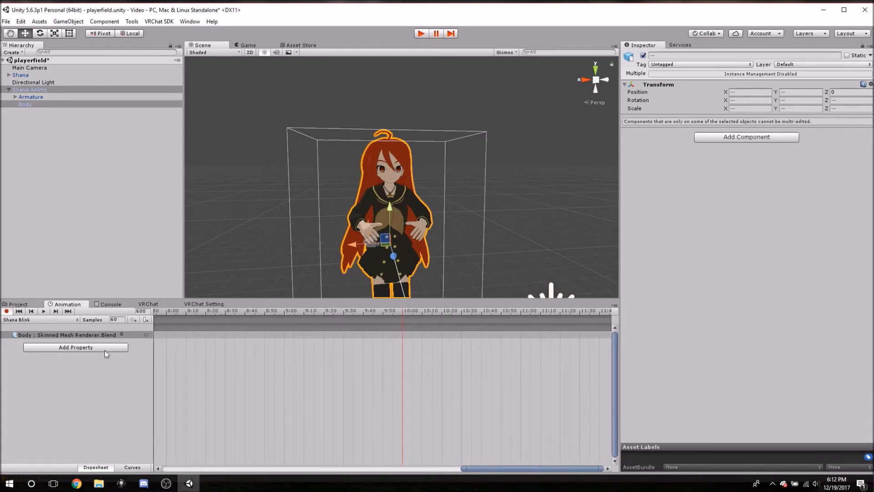
left_click(133, 319)
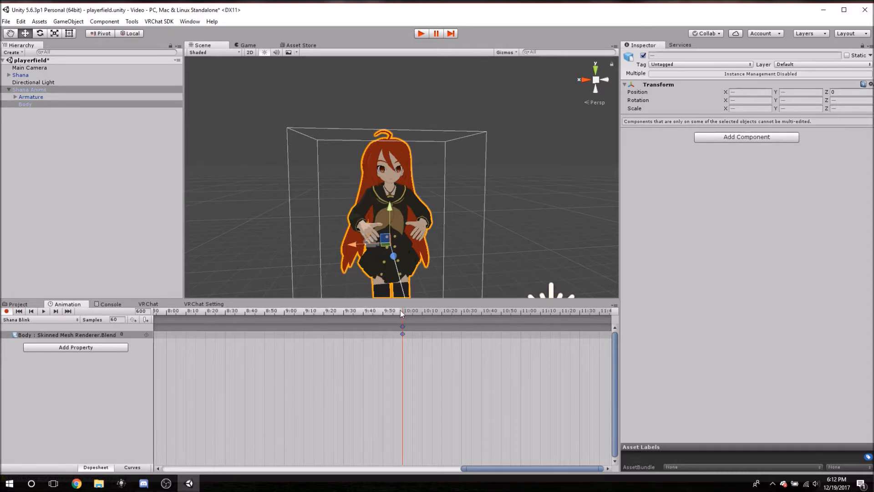
Add a Blink keyframe at frame 610 of the Shana Blink timeline with a value of 100.
mouse_move(407, 310)
left_mouse_down()
mouse_move(428, 310)
mouse_move(423, 315)
left_mouse_up()
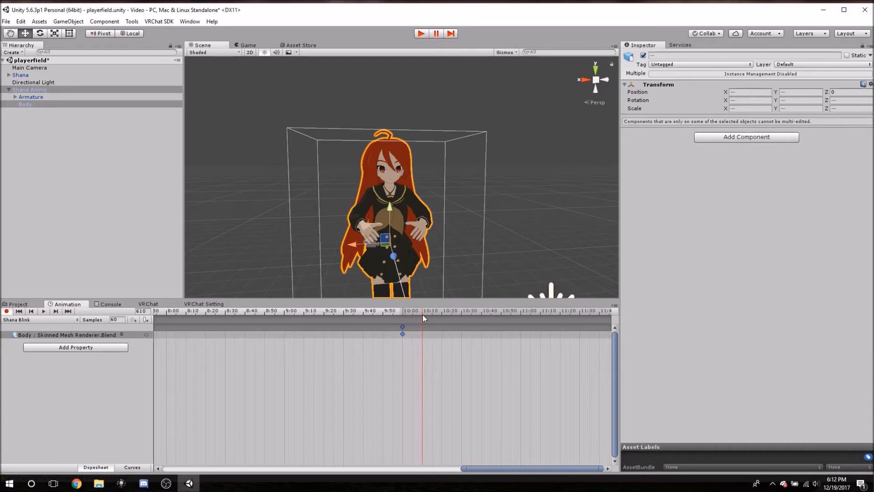
left_click(132, 320)
key("ctrl+z")
left_click(133, 319)
type("100")
Add a Blink keyframe at frame 620 with a value of 0 to reopen the eyes.
left_click_drag(422, 309, 441, 313)
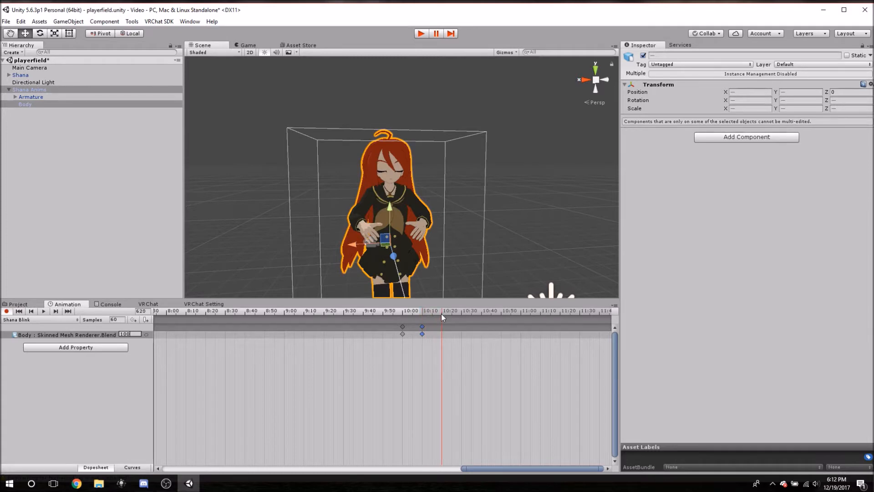
left_click(133, 319)
type("0")
Add a Blink keyframe at frame 625 with a value of 100 for a quick second blink.
left_click_drag(444, 311, 452, 314)
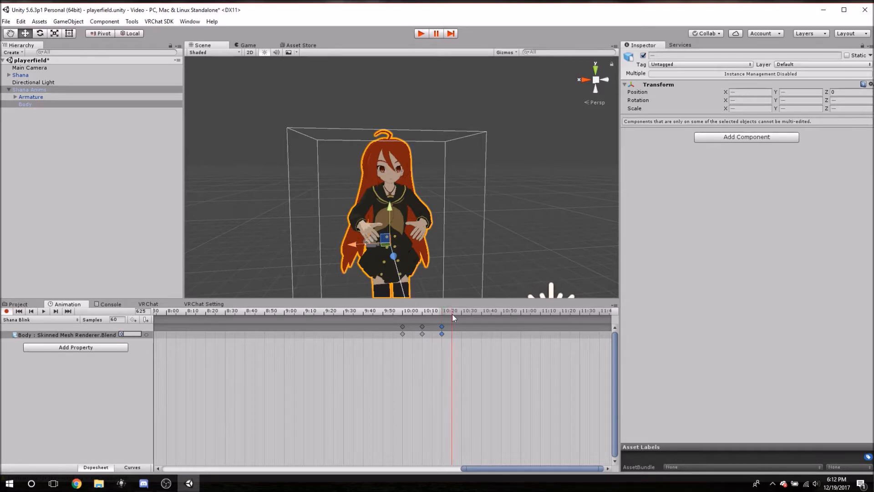
scroll(465, 357, "up", 5)
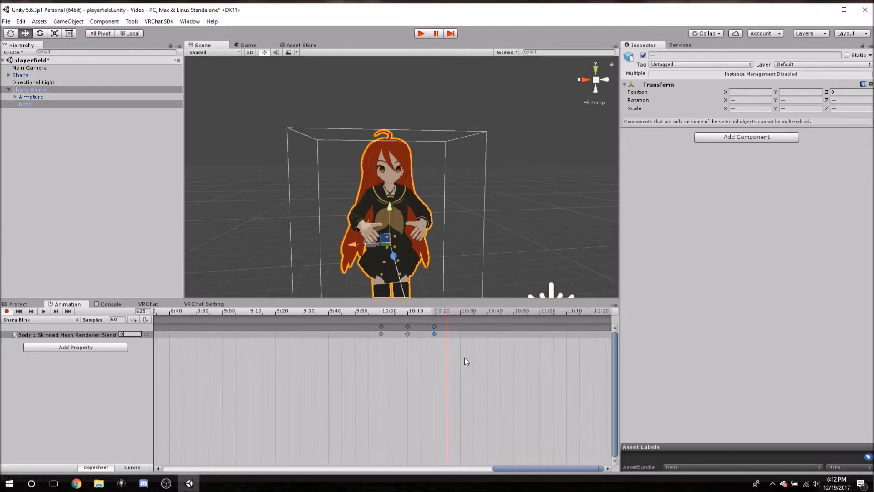
scroll(440, 337, "up", 3)
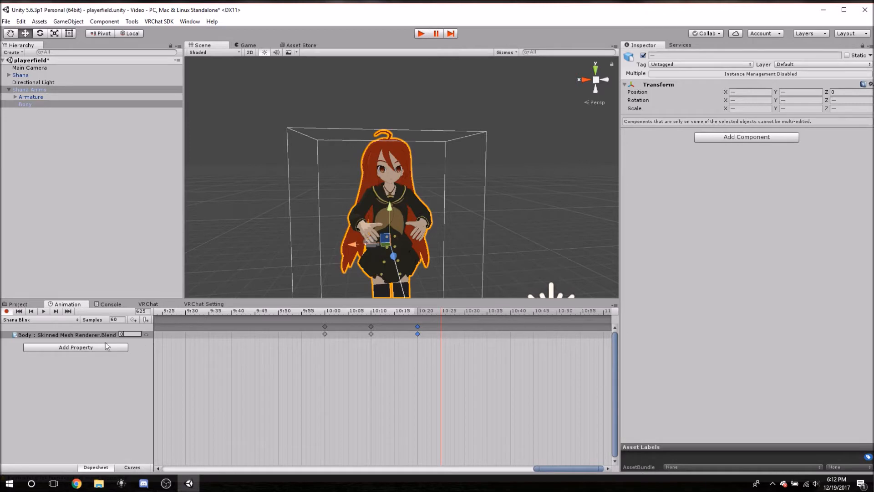
left_click(133, 320)
left_click(418, 327)
type("100")
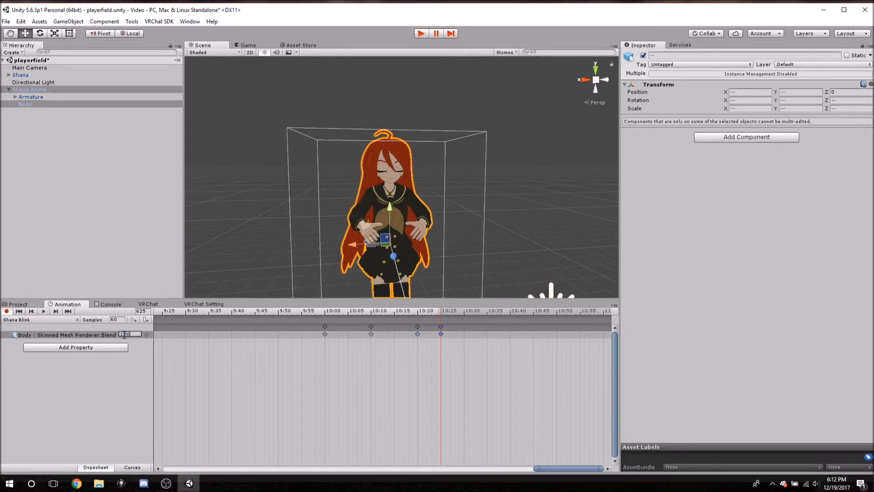
Add a Blink keyframe at frame 630 with a value of 0, and play back the Shana Blink clip.
left_click_drag(445, 314, 466, 312)
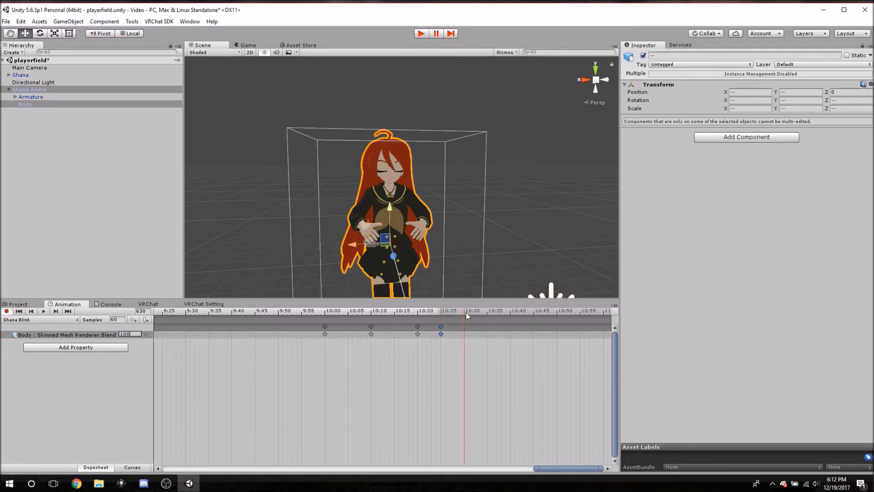
left_click(133, 319)
left_click(129, 334)
type("0")
left_click(43, 311)
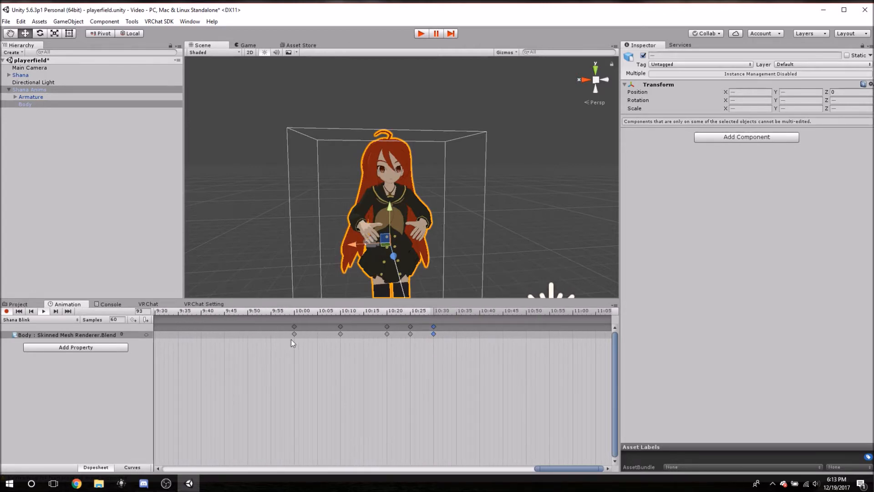
Browse the Body's Skinned Mesh Renderer blend shapes that can be added as animated properties, and close the list without adding any.
left_click(114, 345)
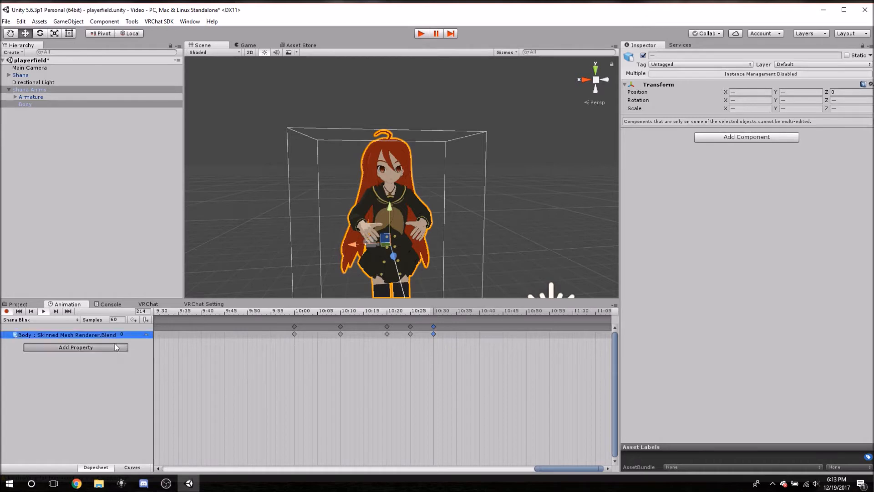
left_click(132, 383)
left_click(138, 405)
scroll(168, 402, "down", 10)
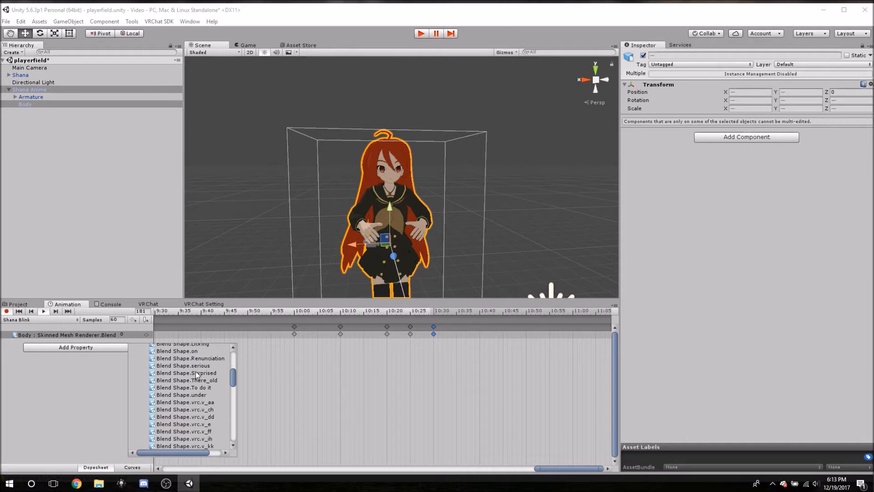
scroll(192, 390, "down", 2)
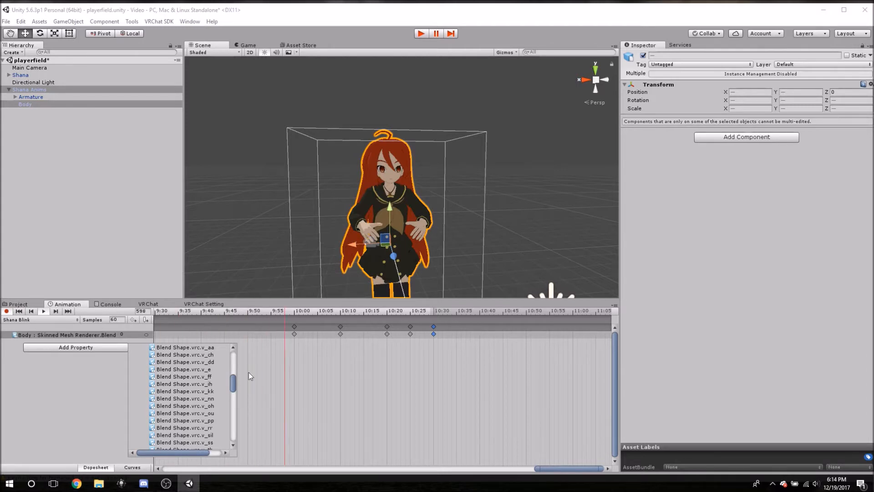
left_click(82, 366)
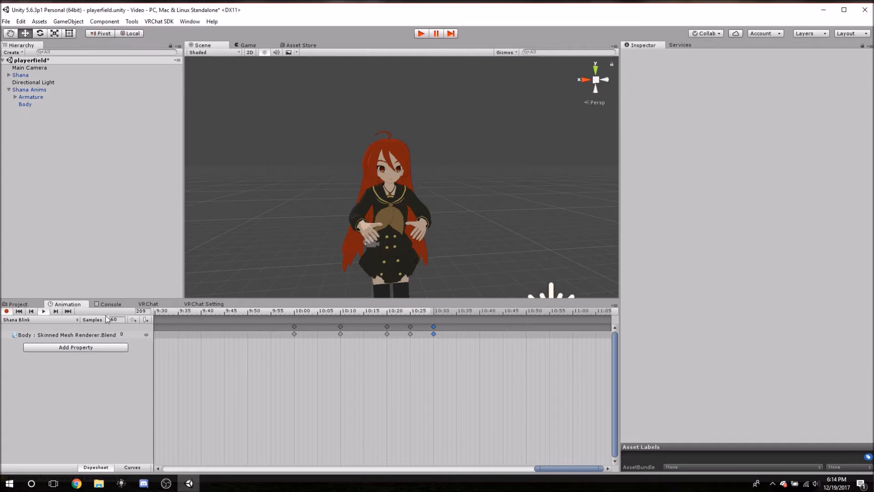
Enable Legacy on the Shana Blink animation clip using the Inspector's Debug mode, and return the Inspector to Normal mode.
left_click(19, 305)
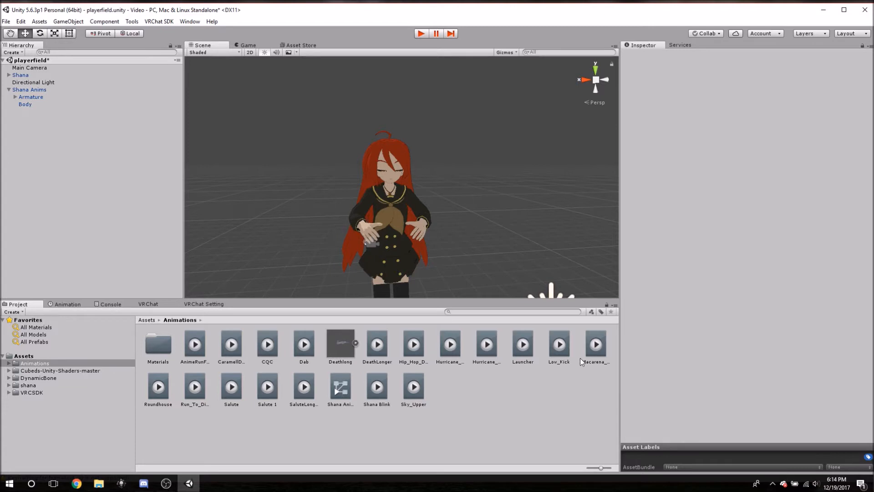
left_click(378, 403)
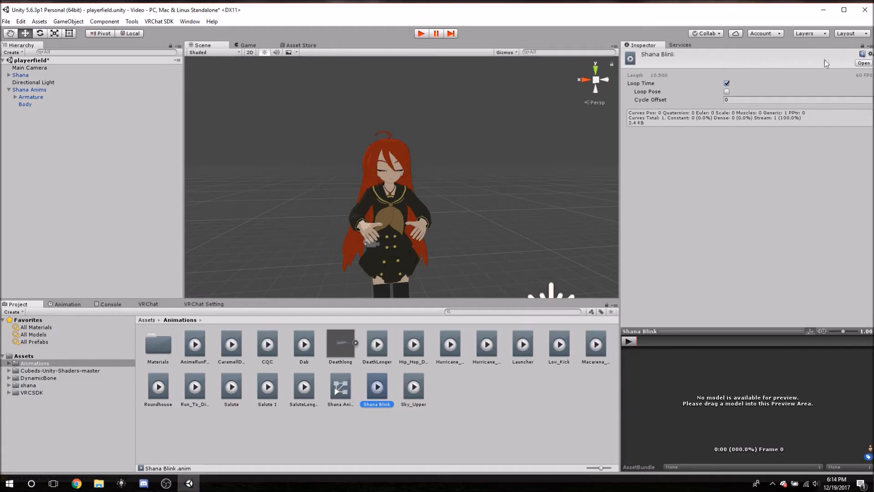
left_click(870, 48)
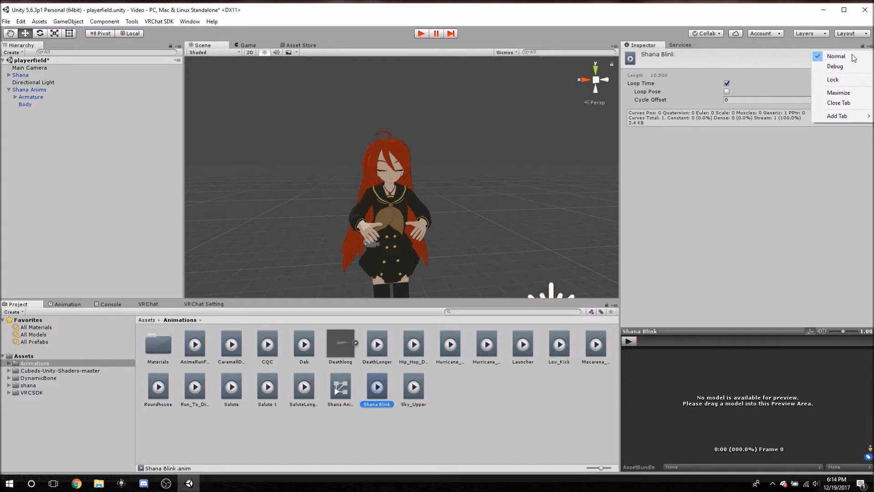
left_click(841, 67)
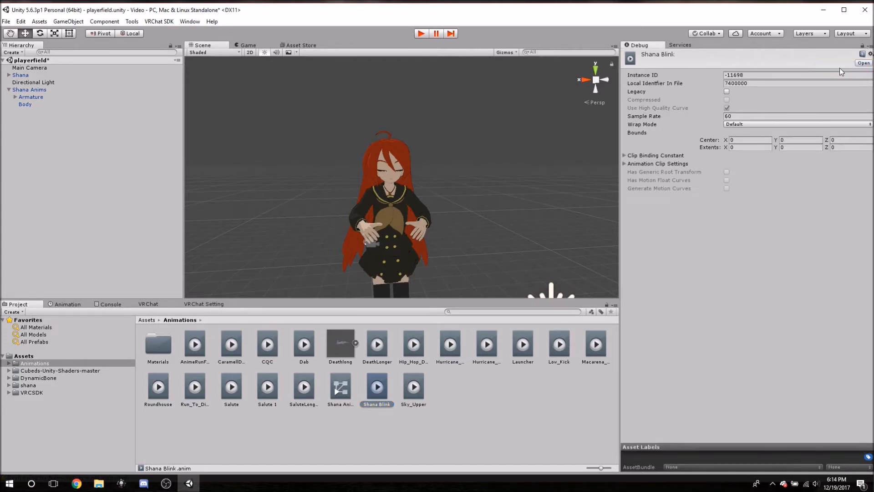
left_click(727, 92)
left_click(870, 53)
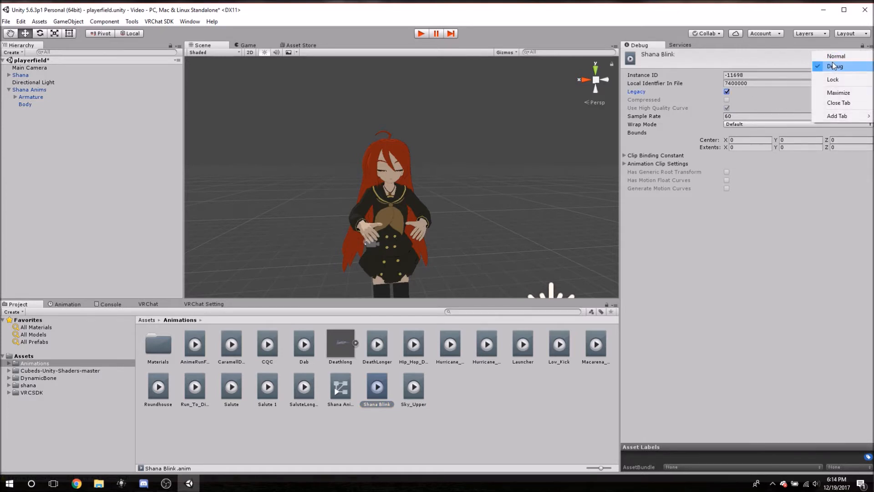
left_click(832, 58)
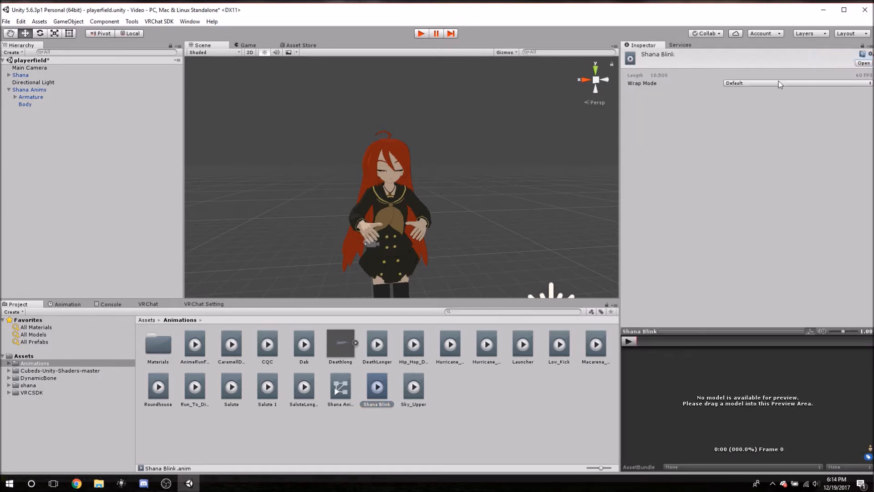
Set the Shana Blink clip's Wrap Mode to Loop and check the avatar's face up close.
left_click(731, 84)
left_click(740, 112)
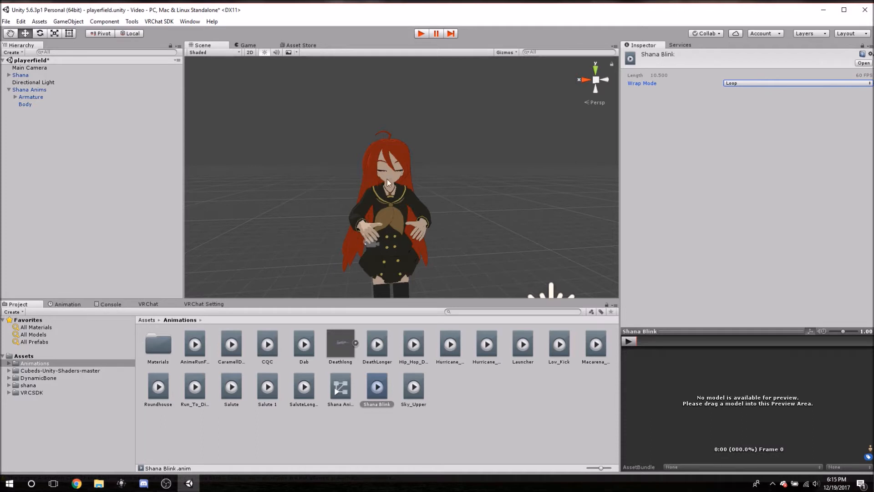
scroll(416, 178, "up", 5)
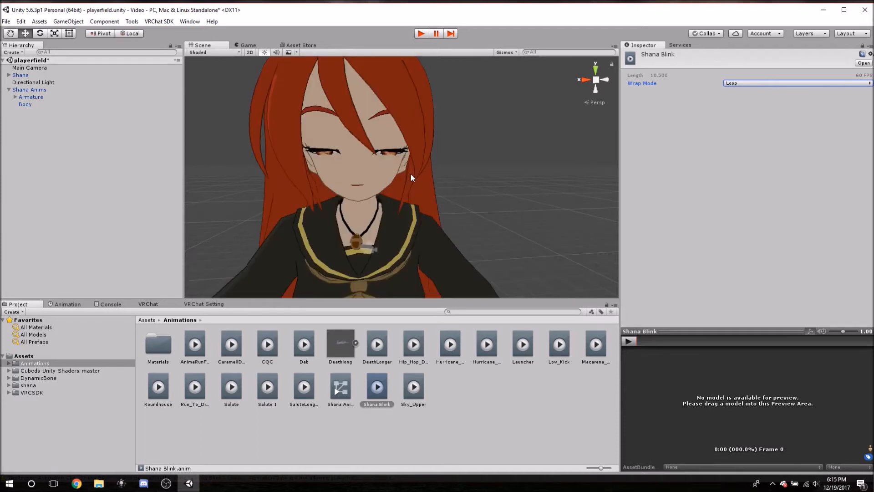
scroll(411, 175, "down", 5)
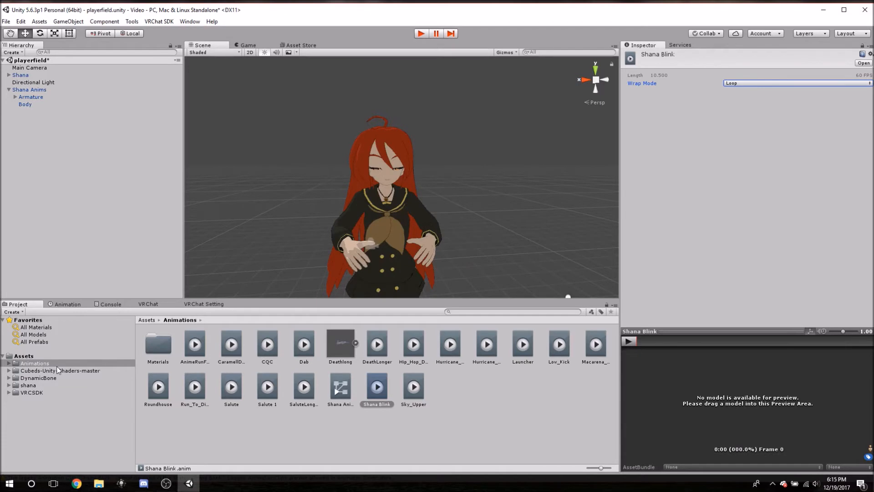
Collapse the Shana Anims duplicate in the scene hierarchy and deactivate it.
left_click(9, 89)
left_click(20, 90)
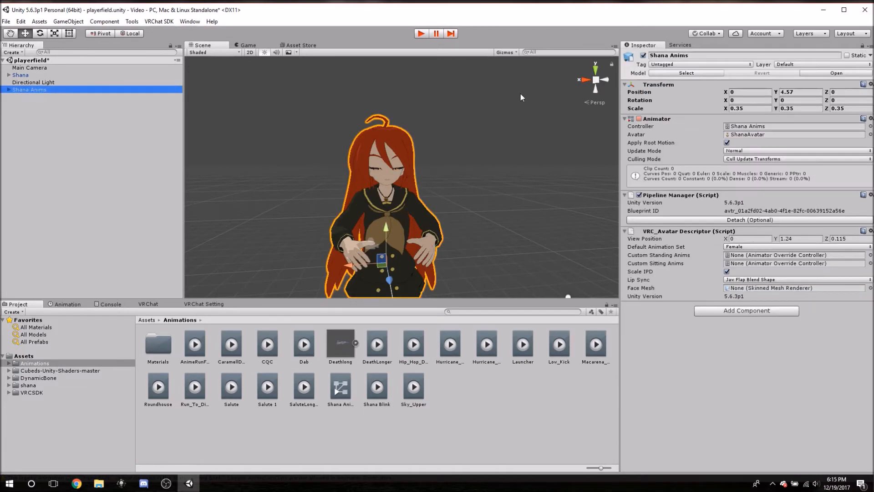
left_click(644, 56)
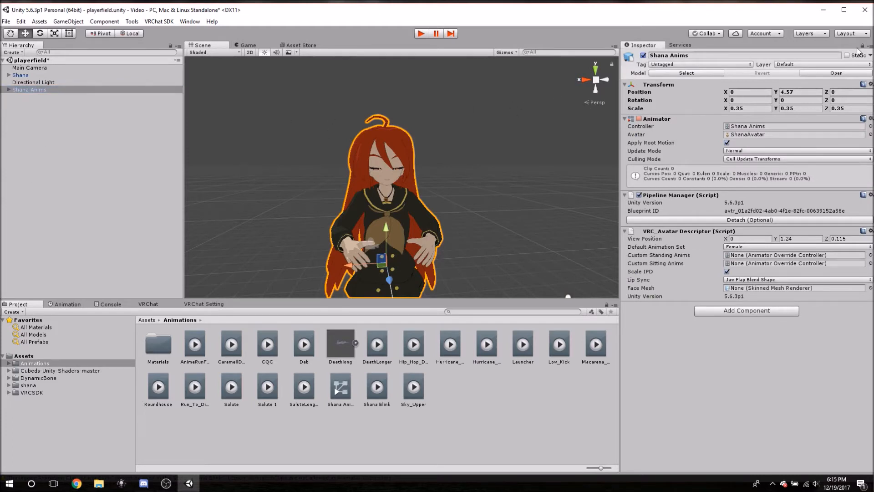
left_click(643, 56)
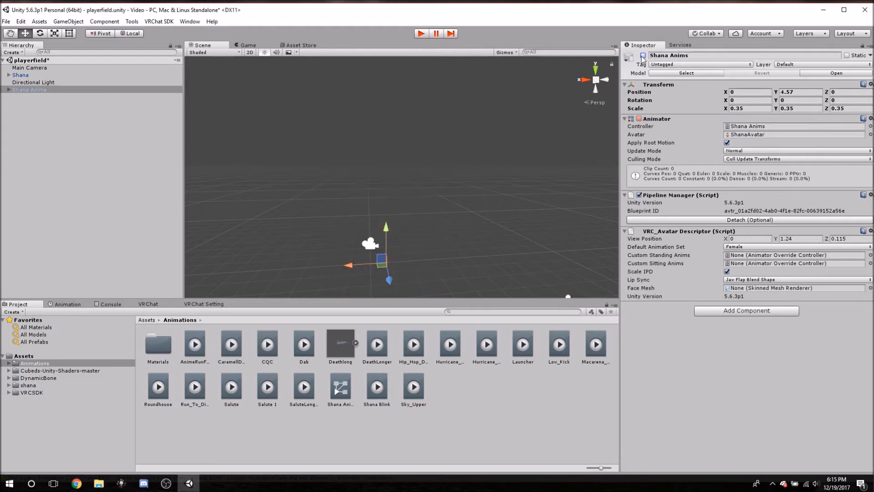
Add an Animation component to the original Shana object and assign the Shana Blink clip as its animation.
left_click(25, 75)
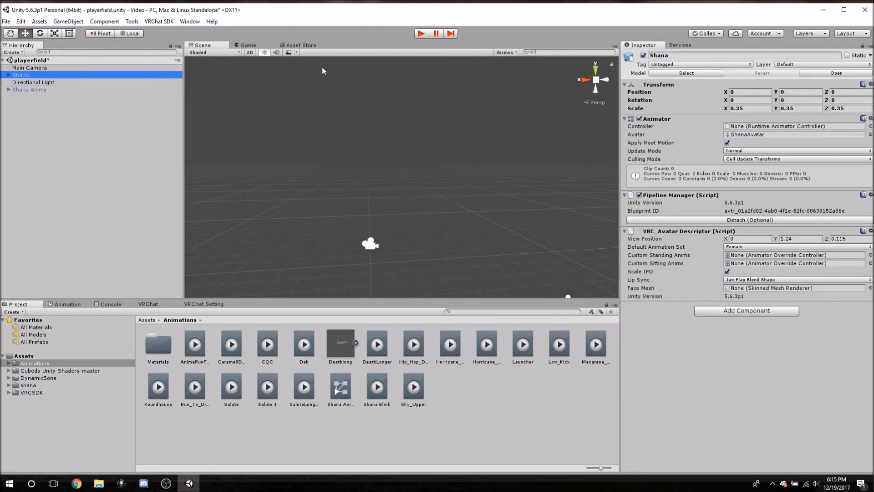
middle_click_drag(351, 218, 350, 98)
middle_click_drag(403, 214, 412, 102)
scroll(372, 179, "down", 3)
scroll(372, 178, "down", 3)
middle_click_drag(382, 240, 373, 149)
scroll(374, 151, "up", 5)
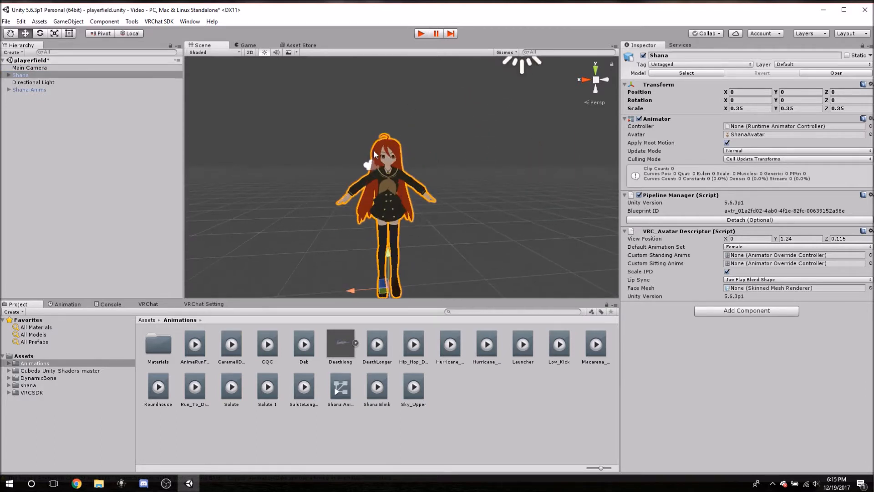
scroll(359, 144, "up", 5)
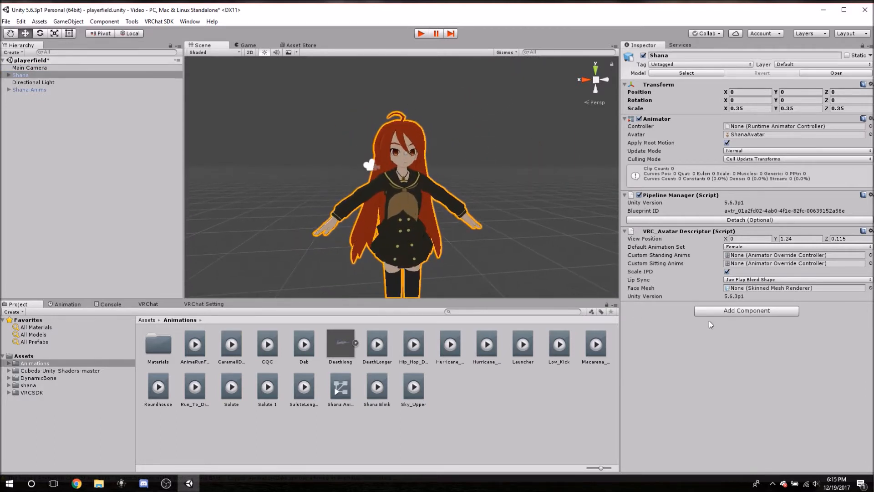
left_click(723, 315)
type("anim")
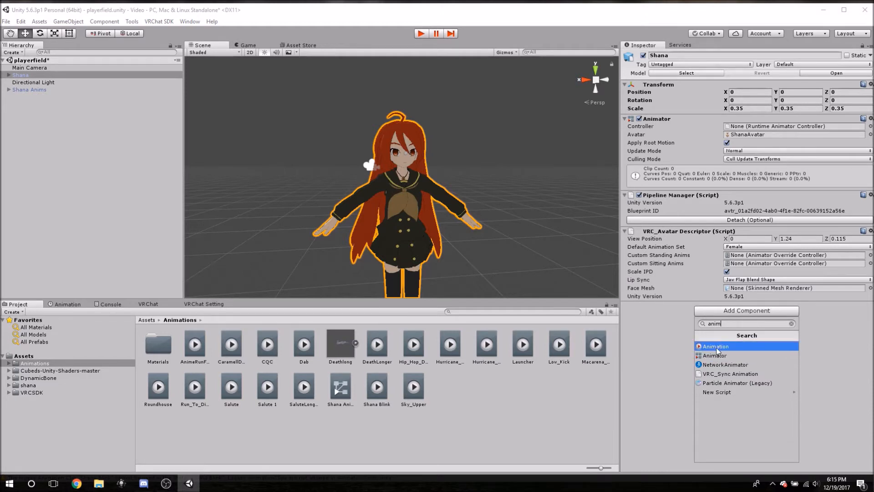
left_click(719, 347)
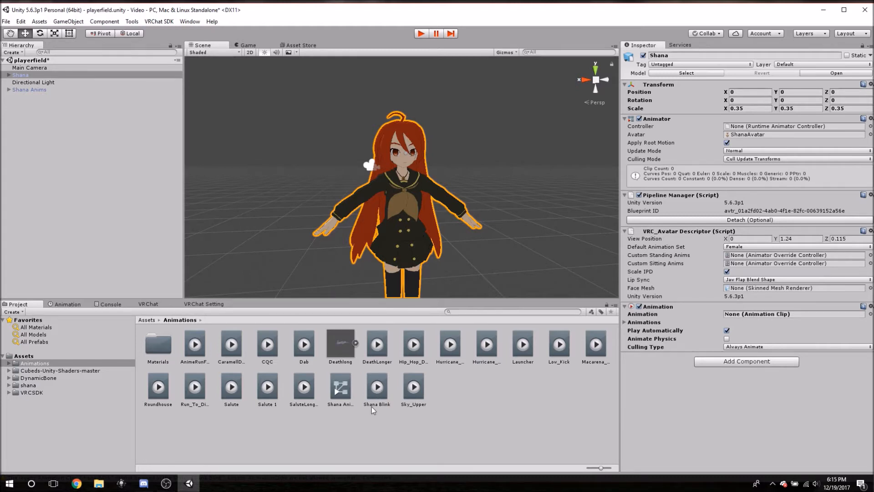
left_click_drag(377, 387, 738, 314)
Run the scene in Play mode to check Shana's blink in the Scene view, and stop playback.
left_click(420, 33)
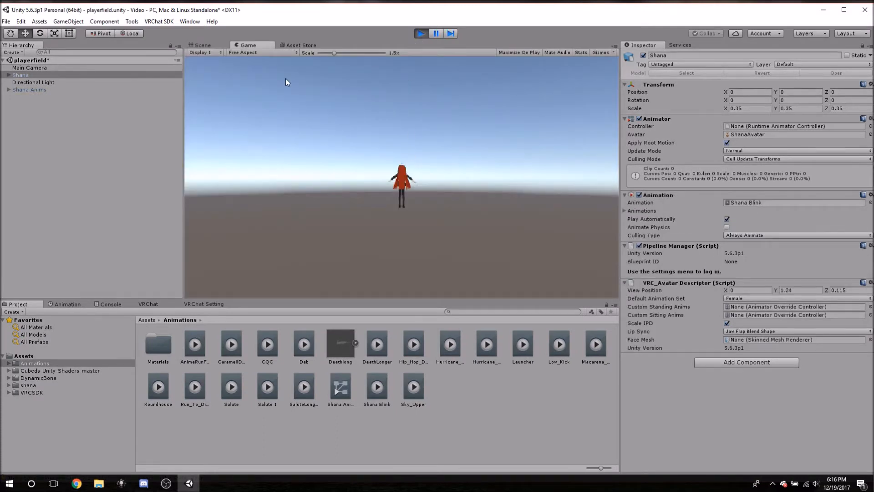
left_click(203, 45)
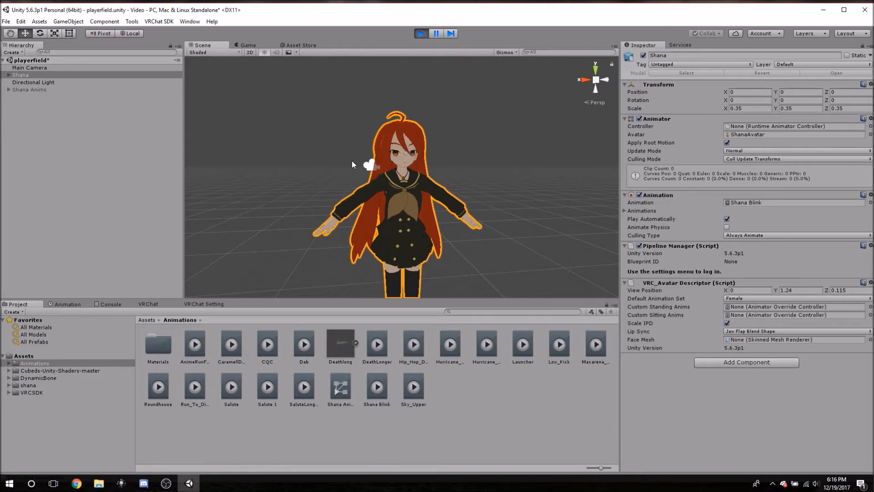
left_click(421, 33)
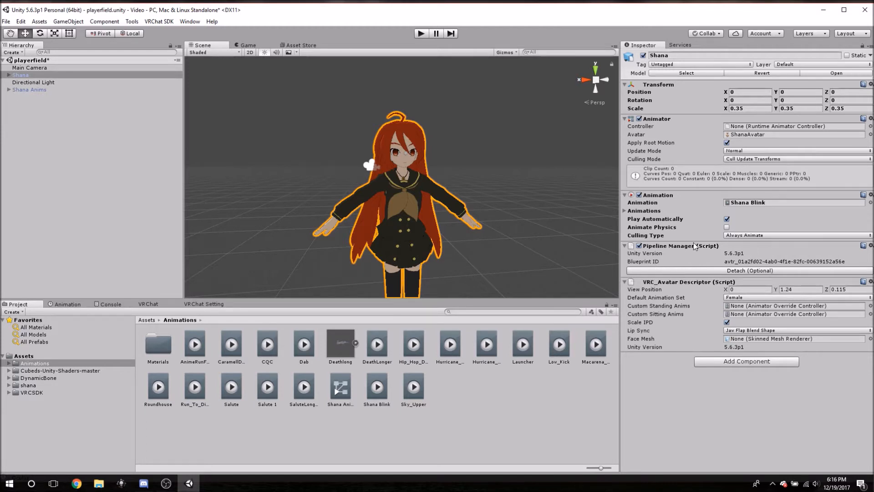
Set Lip Sync to Viseme Blend Shape in Shana's VRC_Avatar Descriptor.
left_click(691, 283)
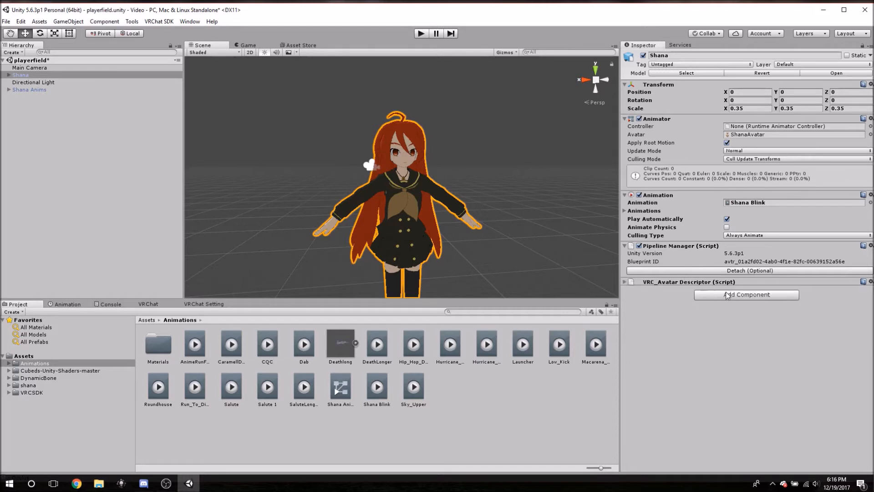
left_click(626, 283)
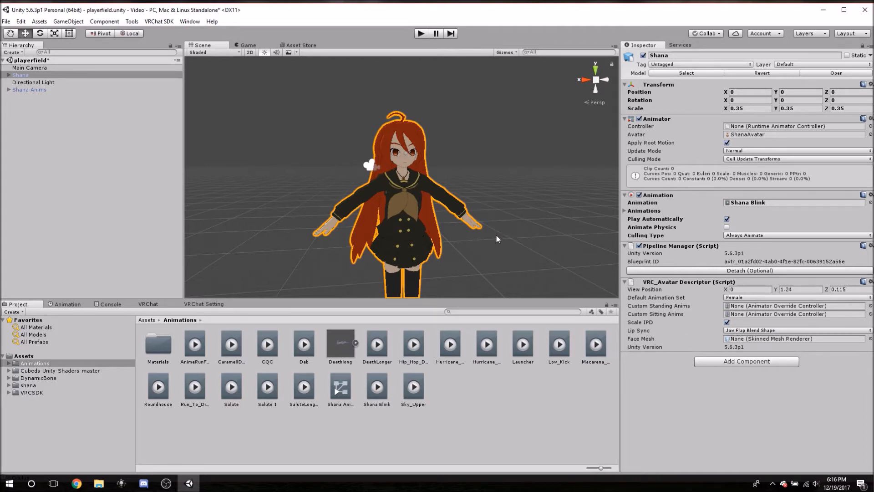
left_click(742, 330)
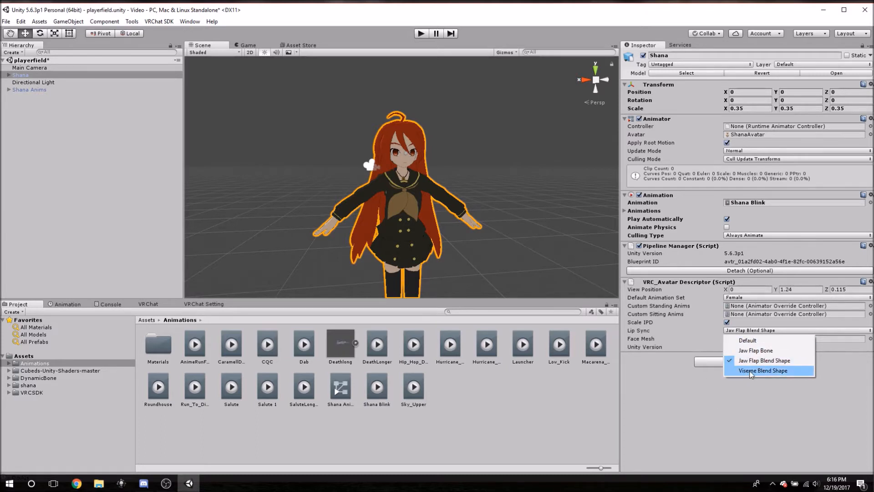
left_click(780, 372)
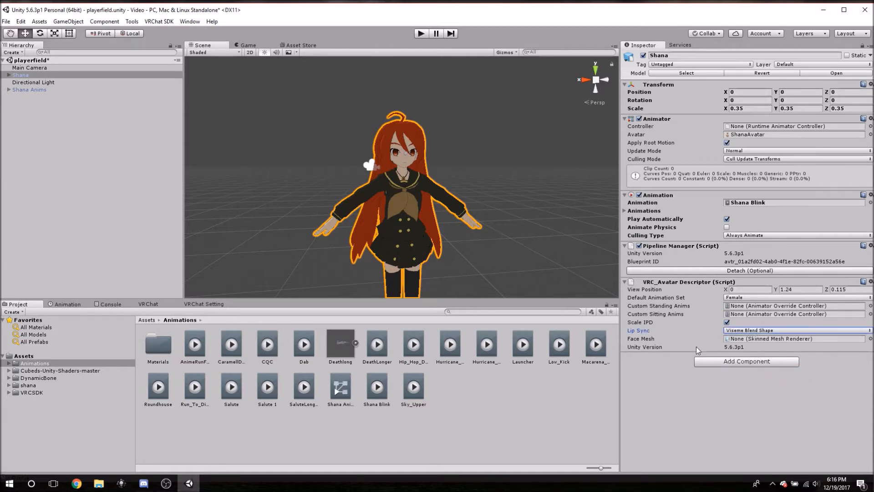
Assign Shana's Body mesh as the Face Mesh in the VRC_Avatar Descriptor.
left_click(742, 339)
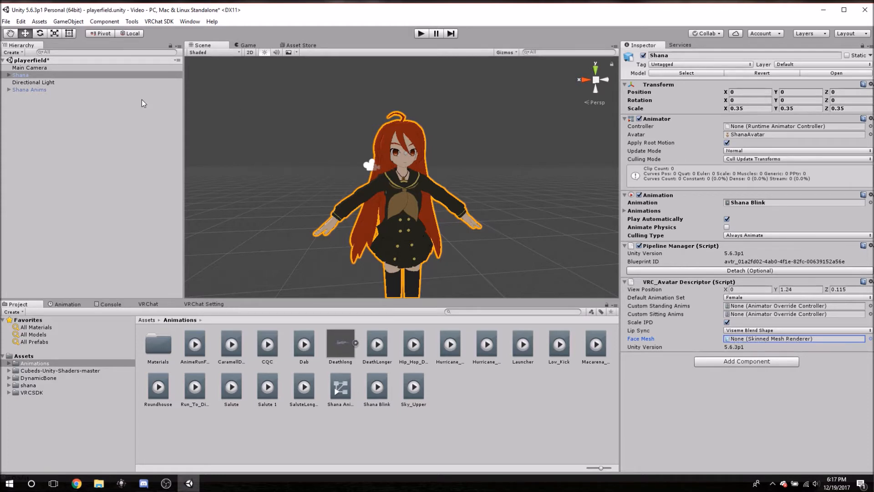
left_click(9, 76)
left_click(8, 76)
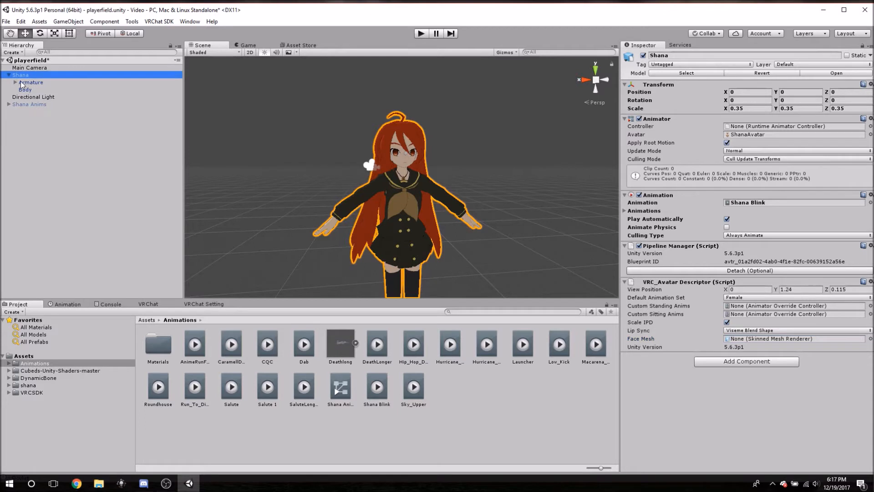
left_click_drag(25, 91, 770, 342)
scroll(662, 332, "down", 2)
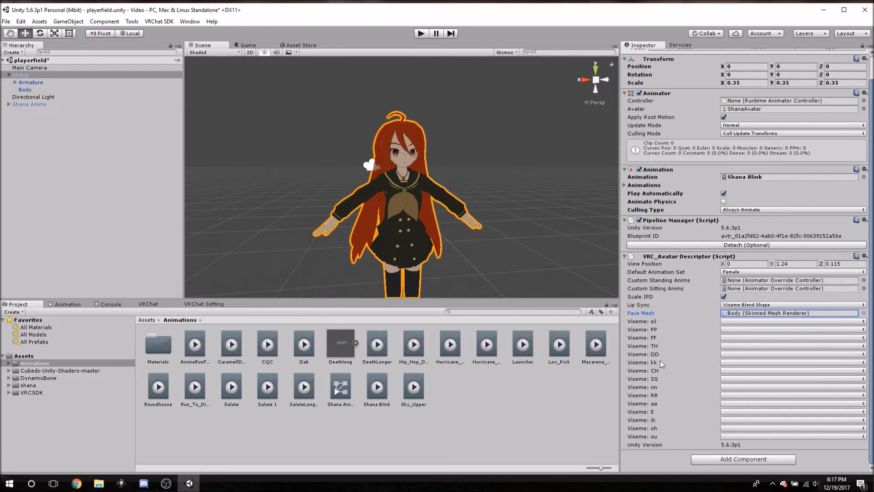
Map the sil, PP, FF, TH and DD visemes to vrc.v_sil, vrc.v_pp, vrc.v_ff, vrc.v_th and vrc.v_dd.
left_click(727, 323)
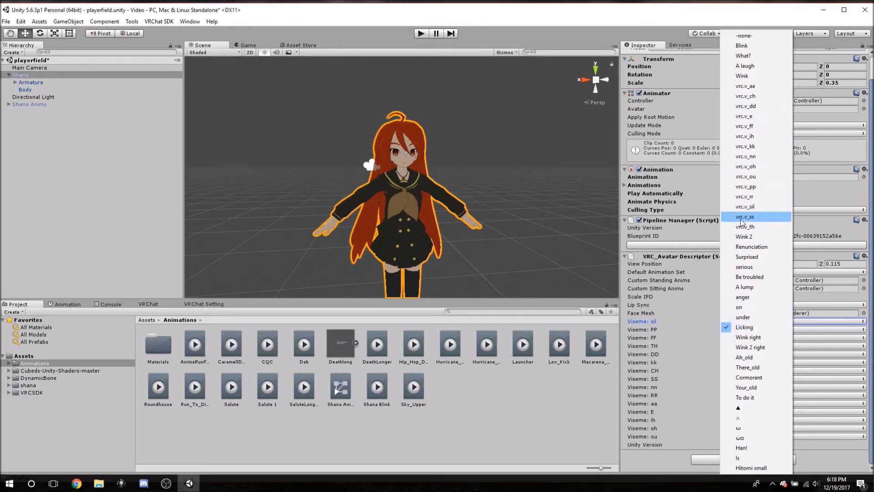
left_click(746, 206)
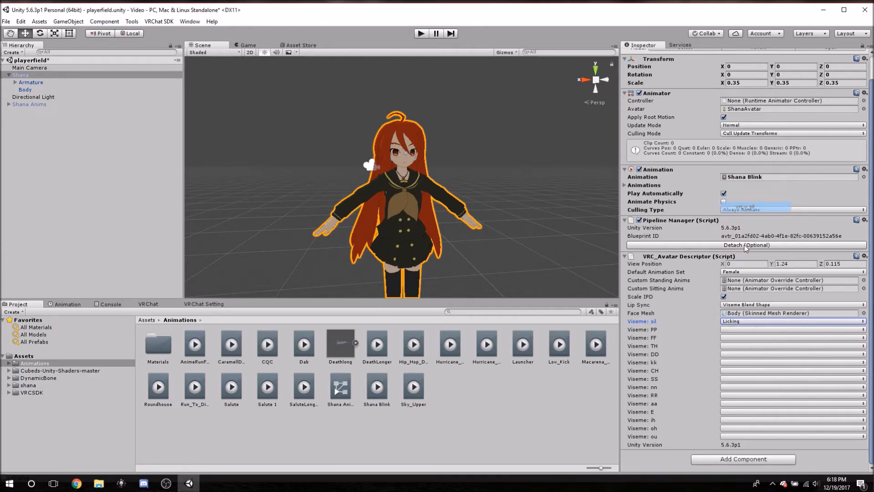
left_click(725, 331)
left_click(741, 187)
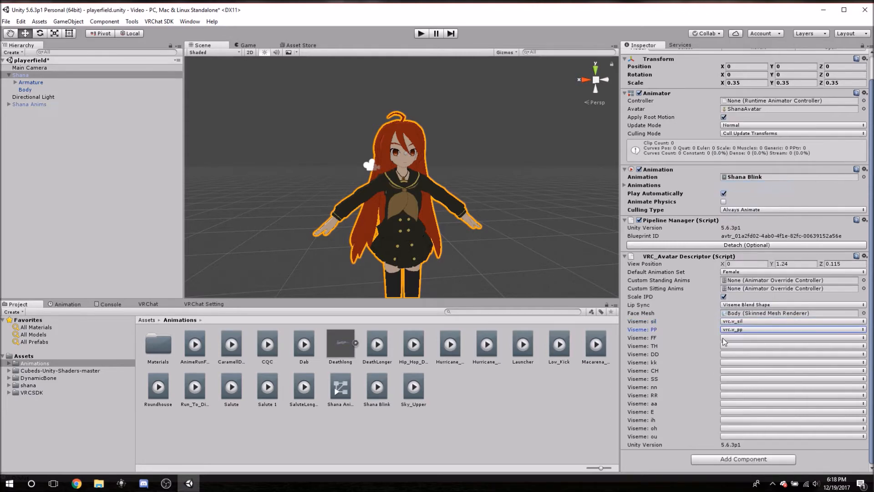
left_click(725, 338)
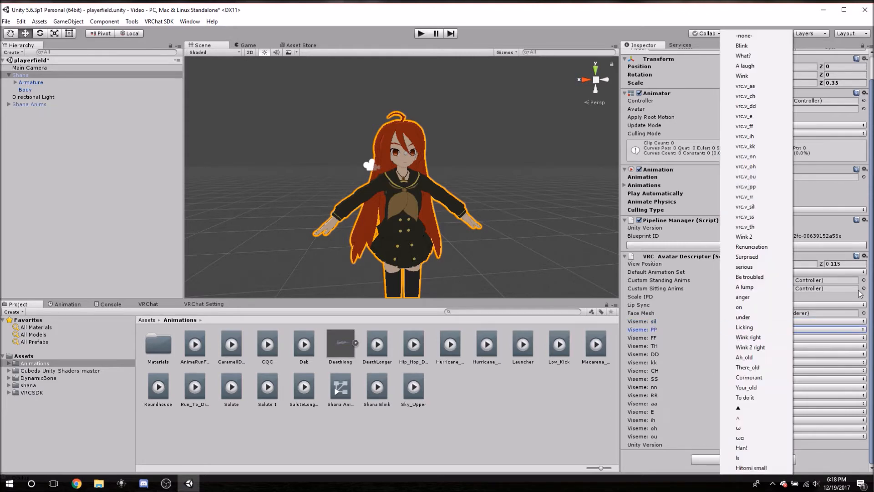
left_click(758, 127)
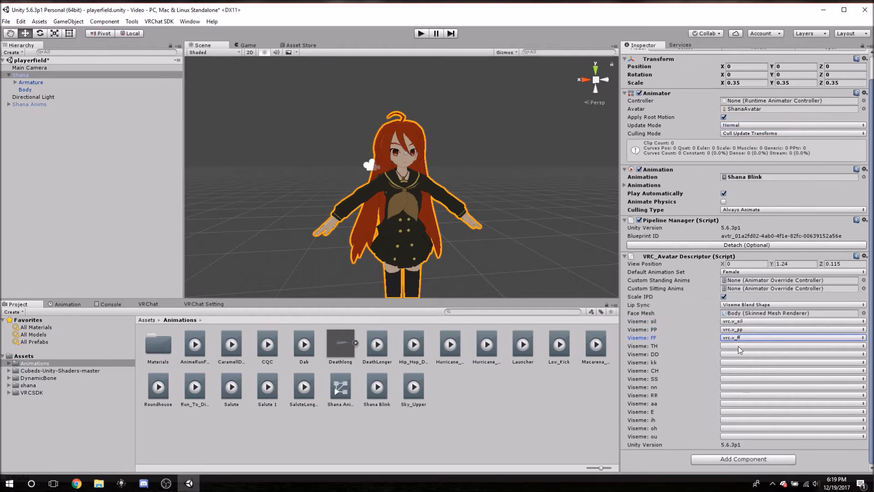
left_click(738, 346)
left_click(753, 228)
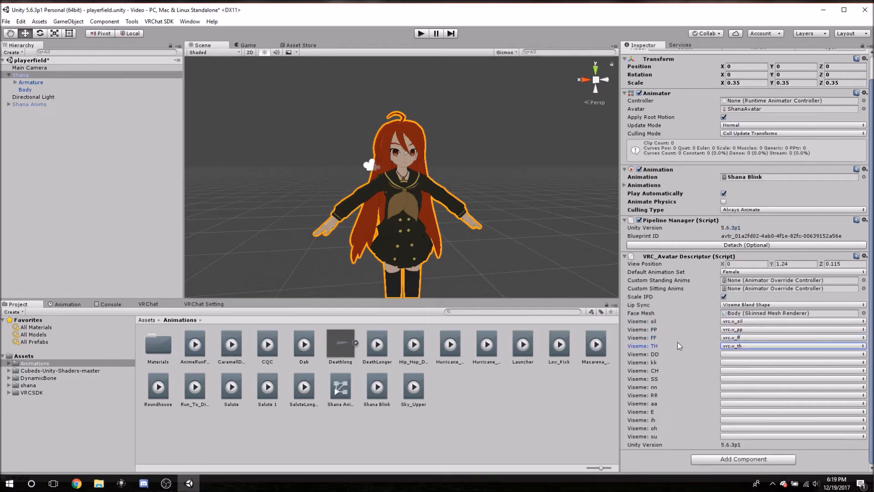
left_click(727, 354)
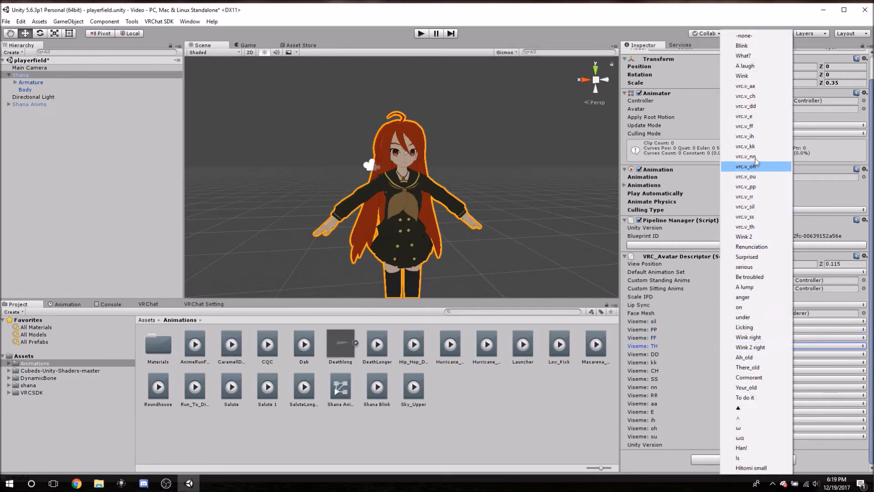
left_click(760, 112)
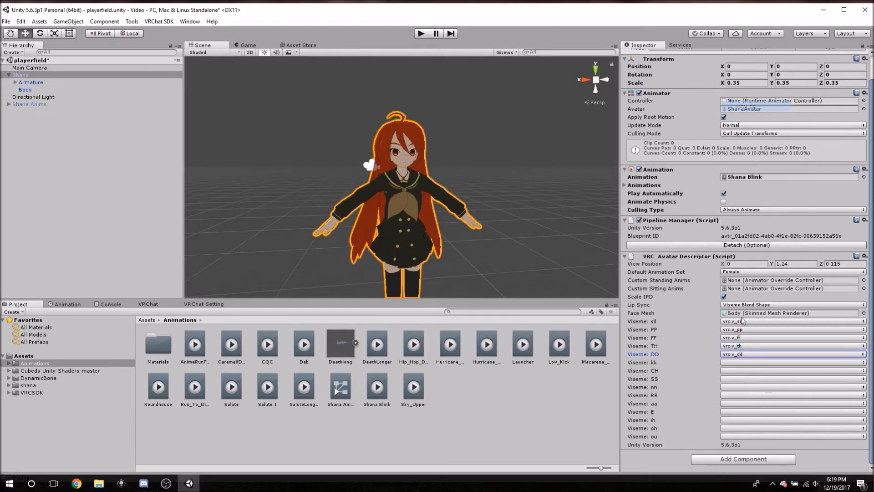
Map the kk, CH, SS, nn and RR visemes to vrc.v_kk, vrc.v_ch, vrc.v_ss, vrc.v_nn and vrc.v_rr.
left_click(737, 363)
left_click(754, 148)
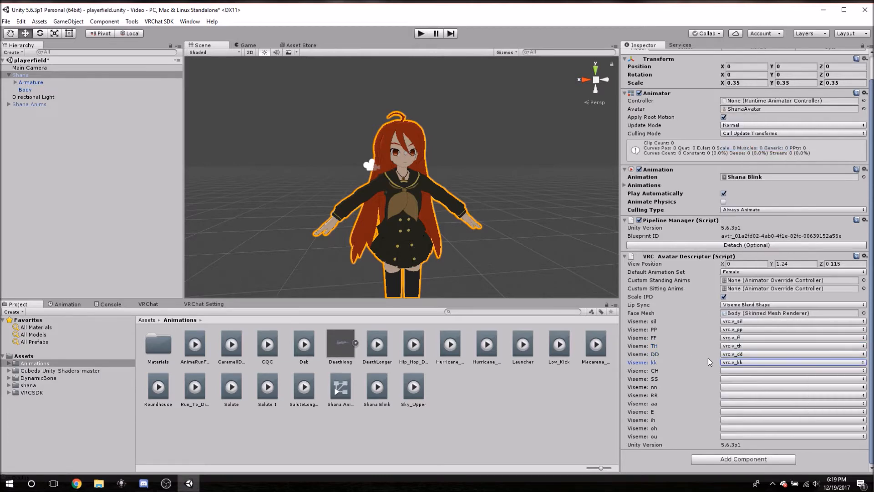
left_click(727, 371)
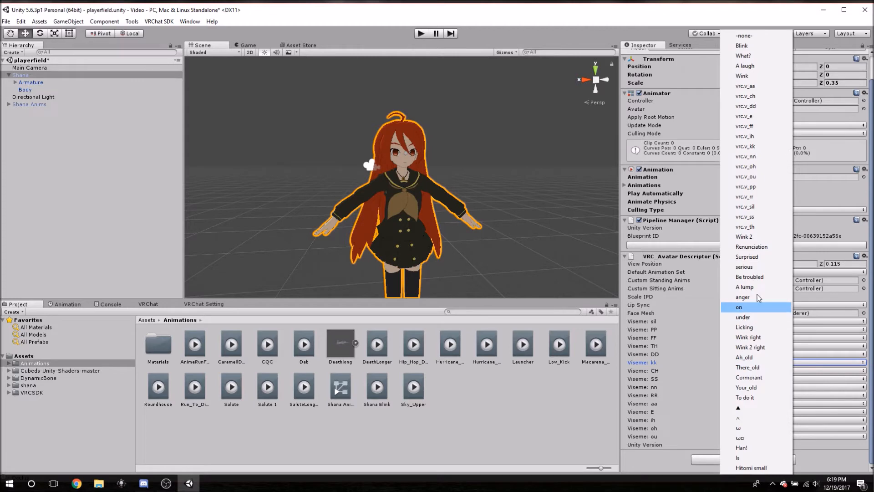
left_click(757, 96)
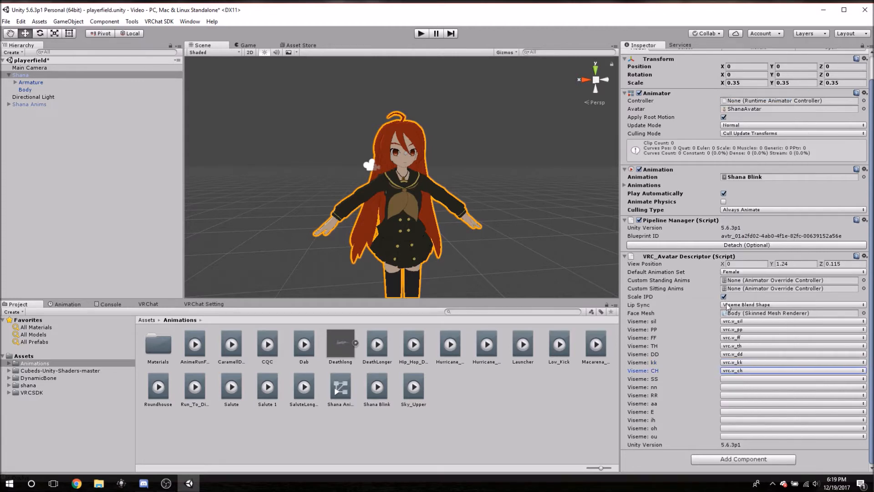
left_click(733, 378)
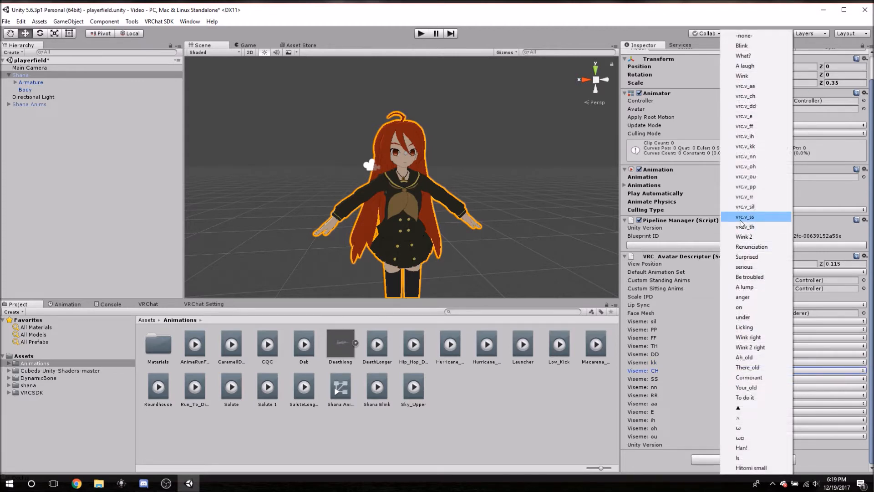
left_click(745, 218)
left_click(724, 388)
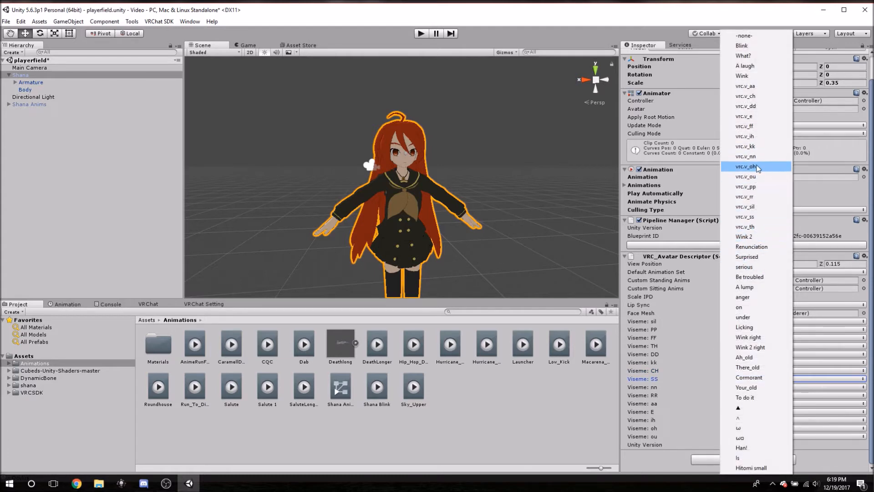
left_click(754, 156)
left_click(731, 395)
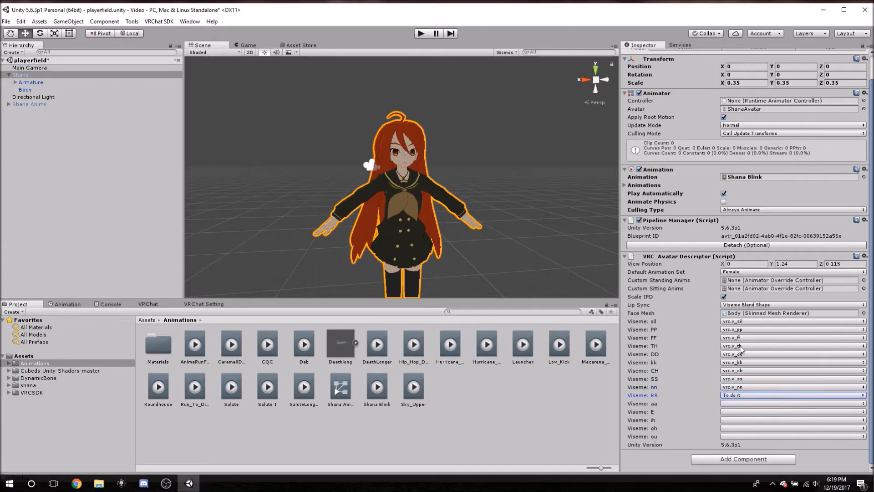
left_click(734, 395)
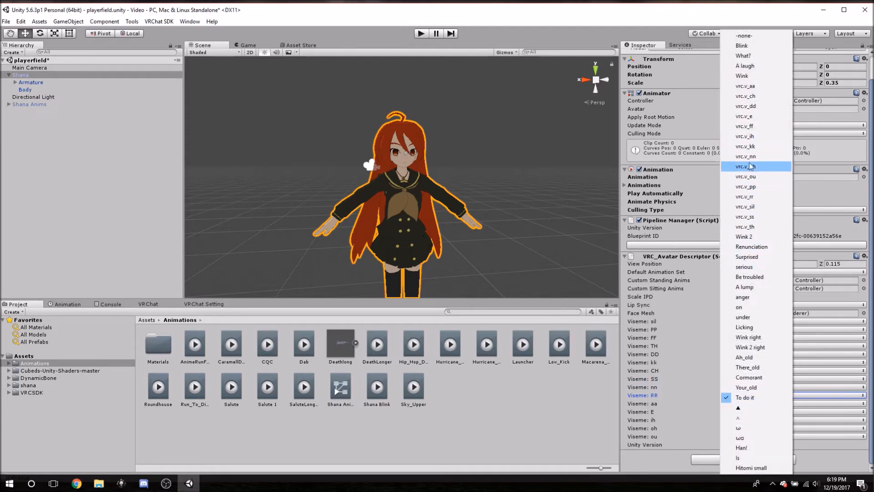
left_click(744, 197)
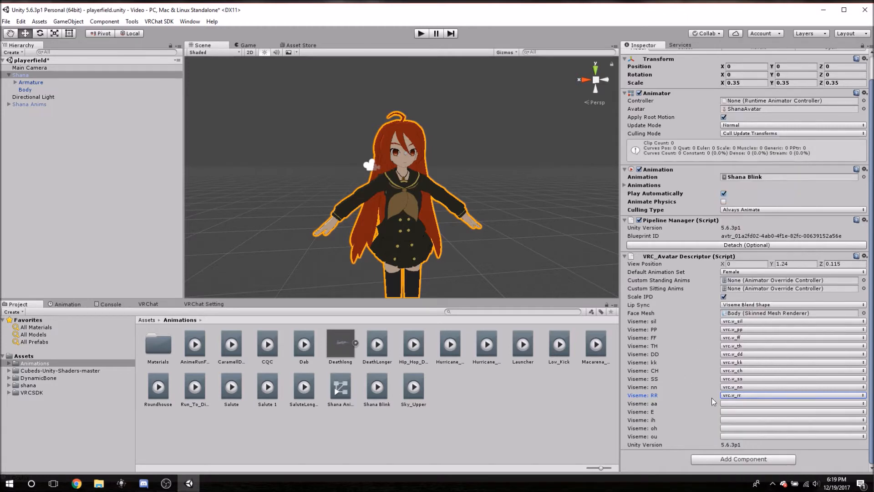
Map the aa, E, ih, oh and ou visemes to vrc.v_aa, vrc.v_e, vrc.v_ih, vrc.v_oh and vrc.v_ou.
left_click(732, 404)
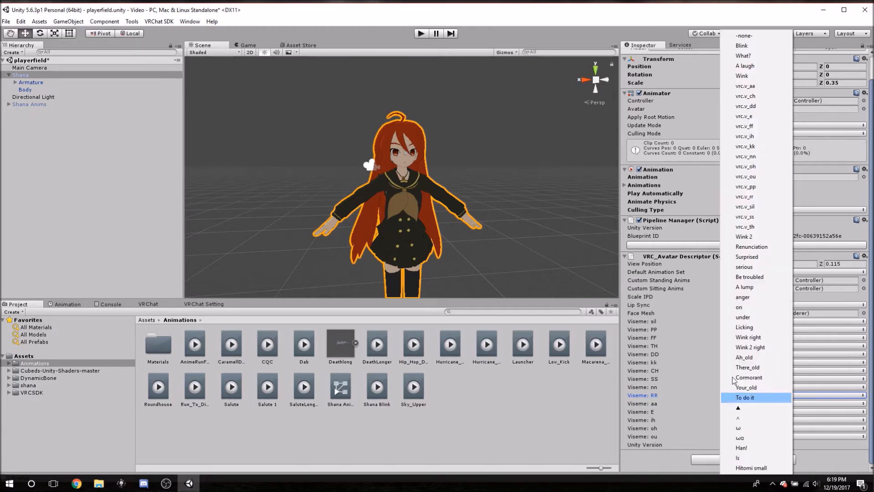
left_click(750, 87)
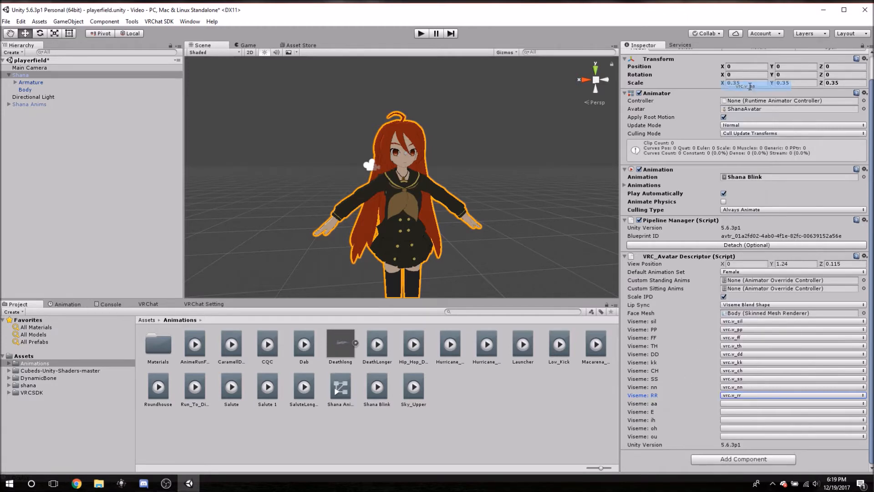
left_click(728, 410)
left_click(747, 117)
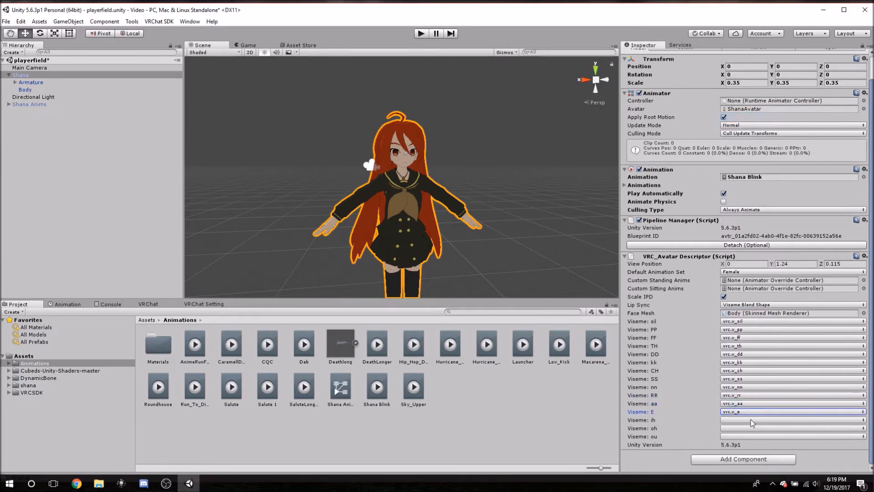
left_click(739, 421)
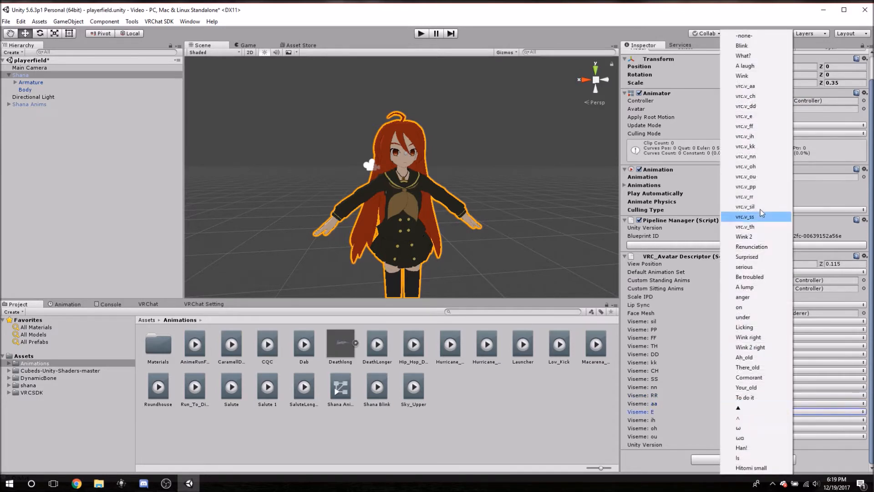
left_click(757, 137)
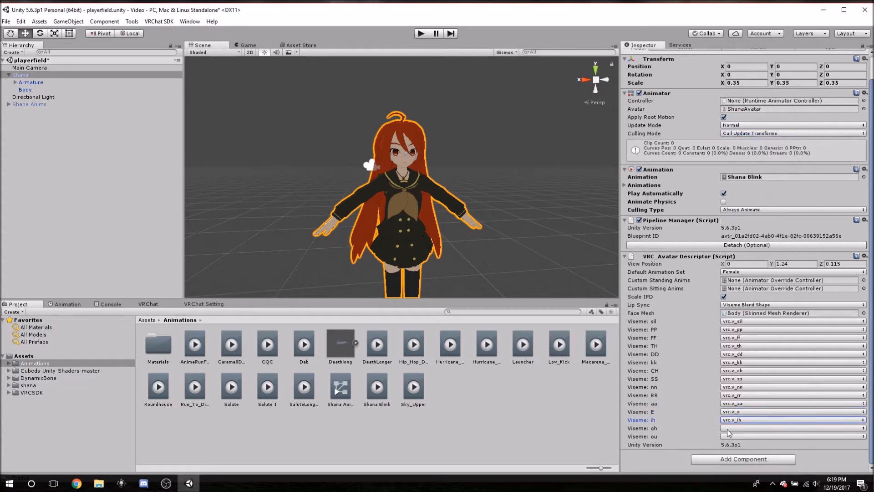
left_click(733, 429)
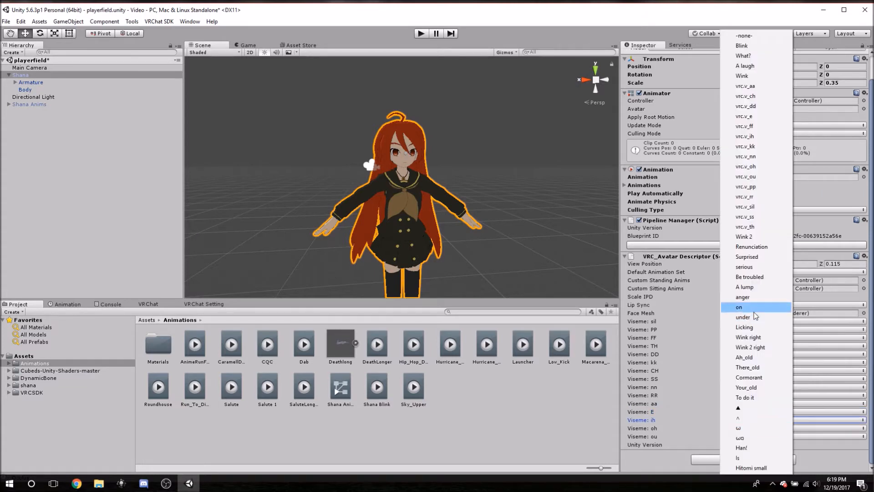
left_click(746, 168)
left_click(728, 436)
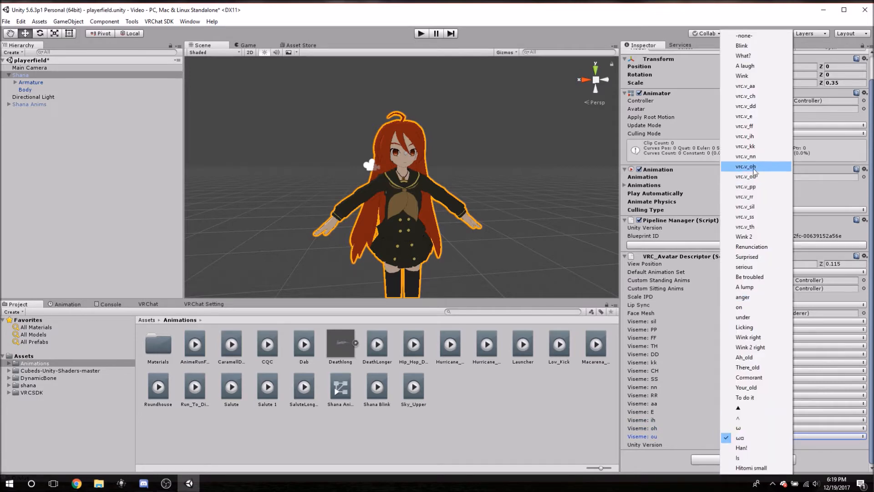
left_click(747, 176)
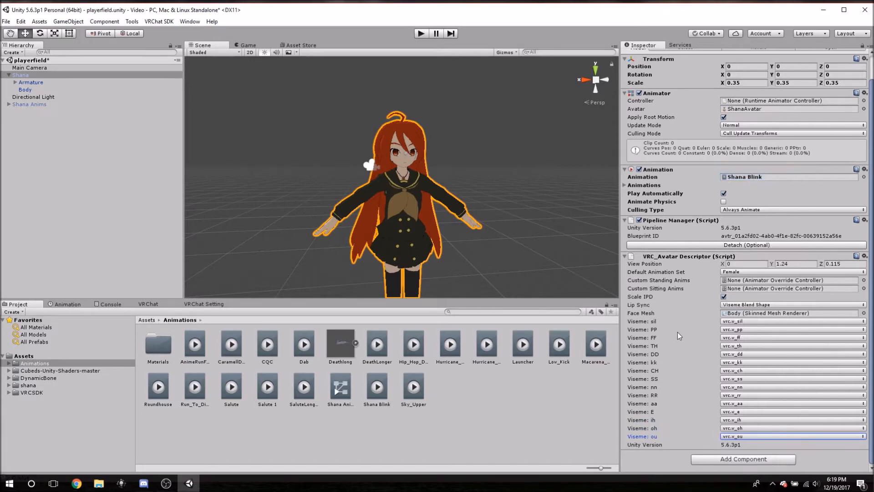
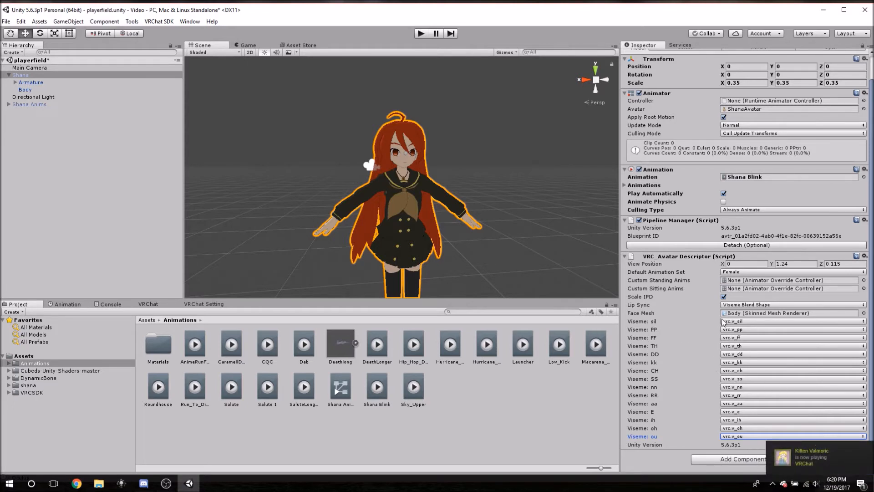
left_click(742, 322)
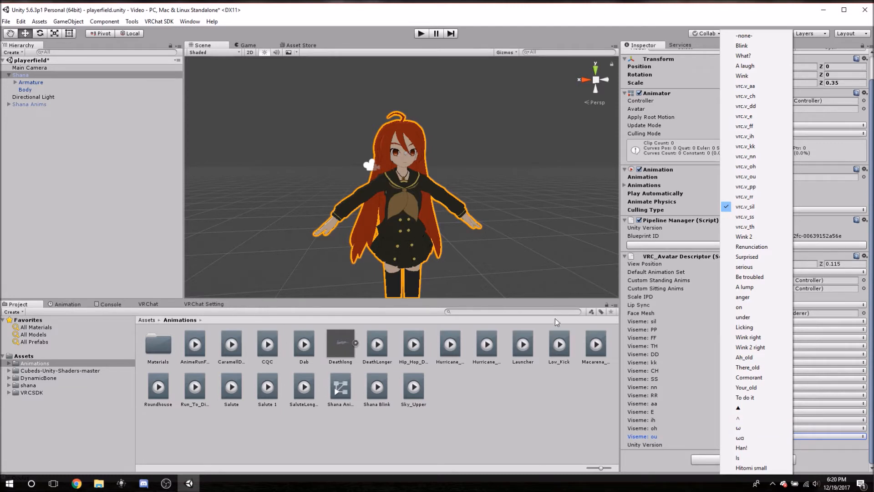
left_click(668, 313)
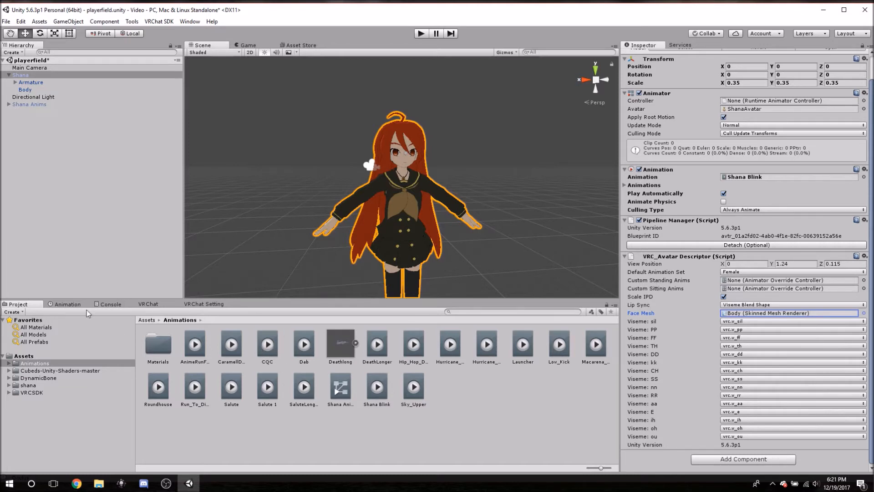
Select the CustomOverrideEmpty override controller in the VRCSDK Examples > Sample Assets > Animation folder.
left_click(10, 385)
left_click(10, 385)
left_click(10, 392)
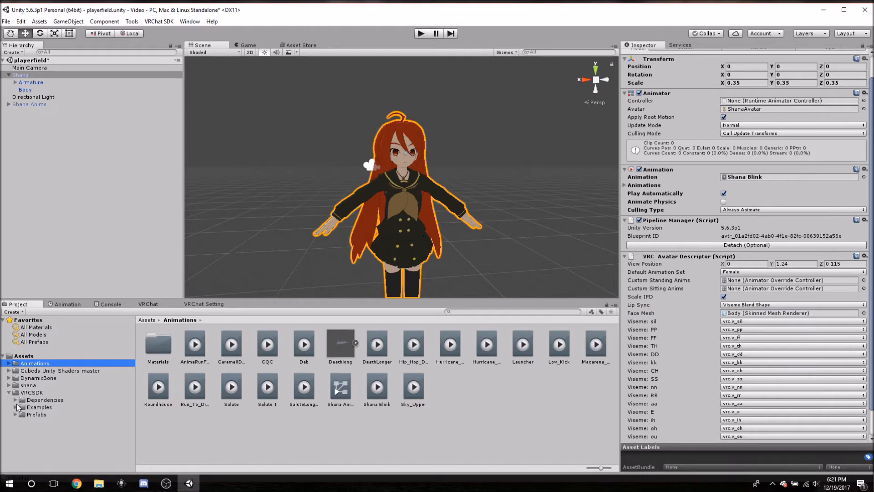
left_click(14, 407)
left_click(21, 414)
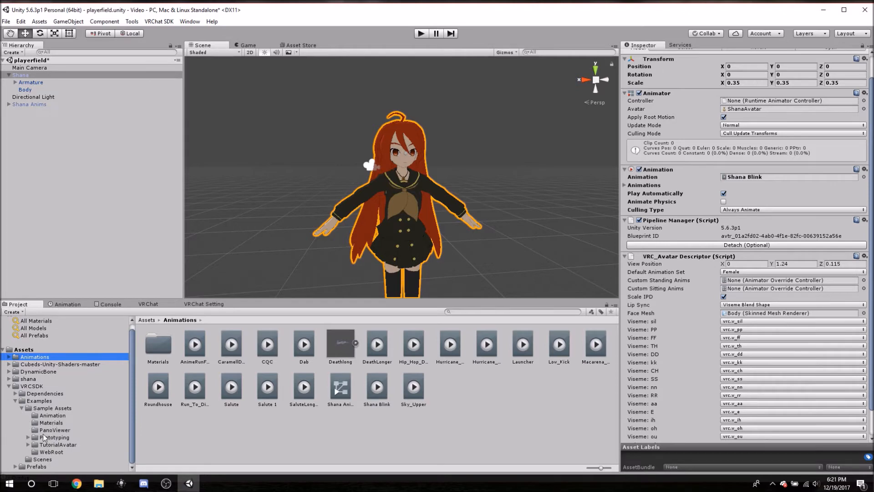
left_click(45, 416)
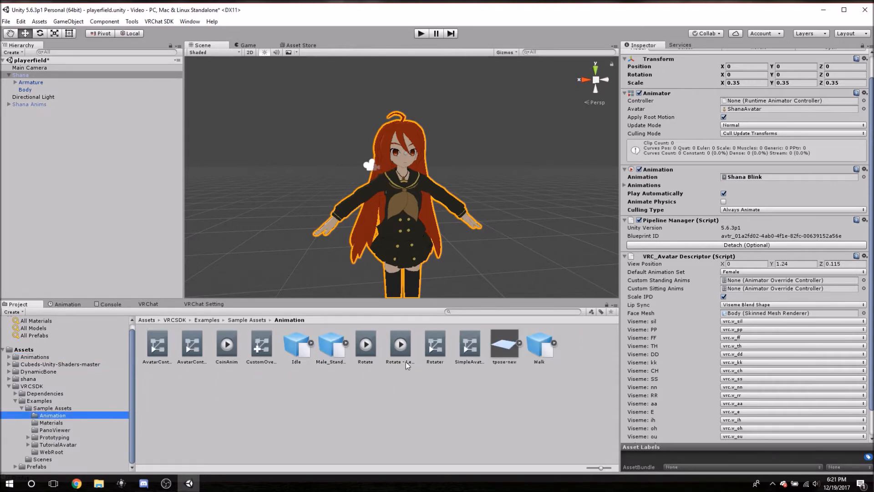
left_click(260, 346)
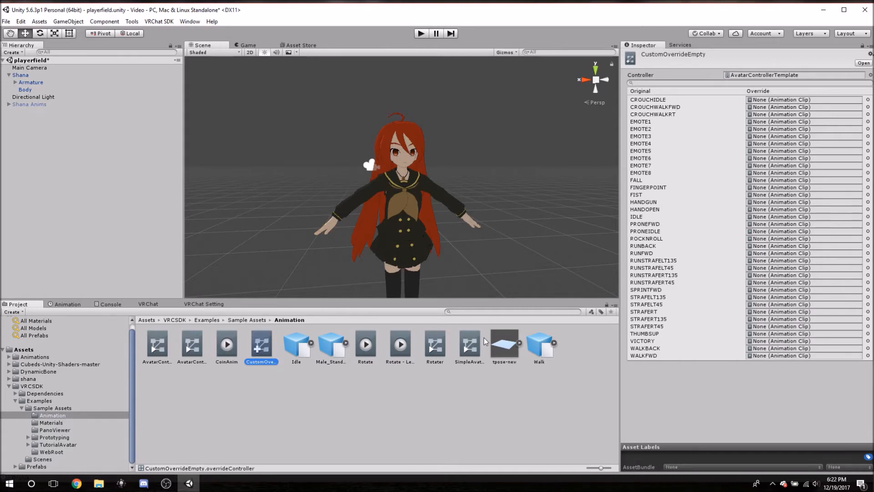
right_click(261, 348)
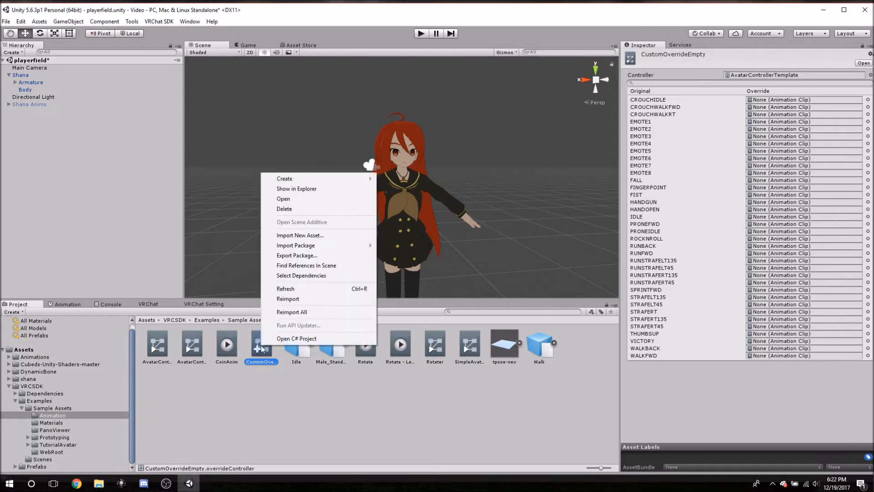
left_click(255, 396)
right_click(258, 353)
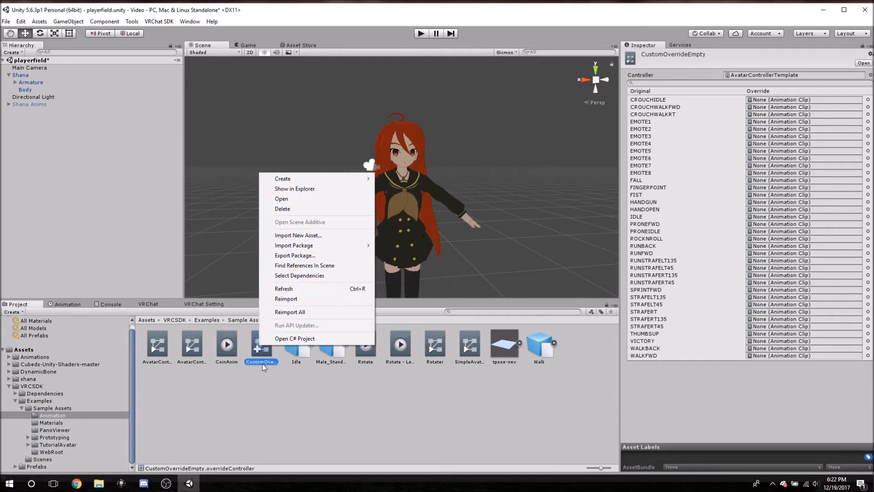
left_click(257, 349)
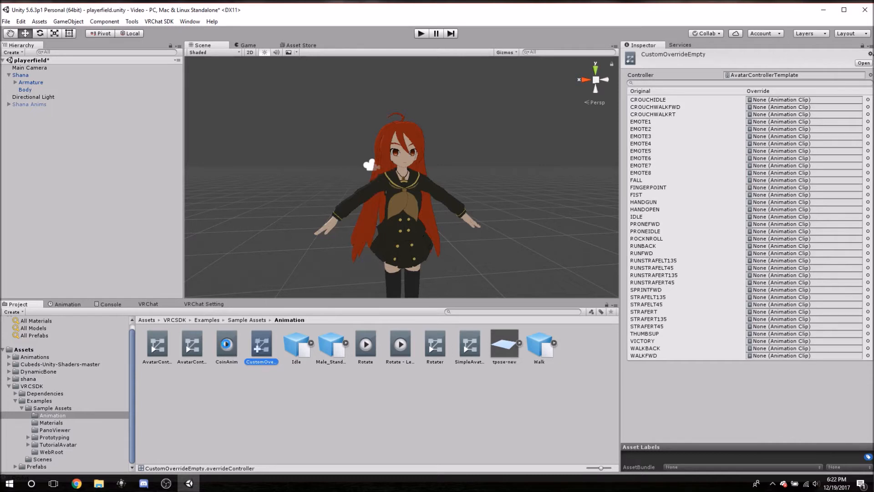
Duplicate CustomOverrideEmpty, move the copy into the root Assets folder and collapse the VRCSDK folder.
key("ctrl+d")
left_click_drag(295, 346, 24, 353)
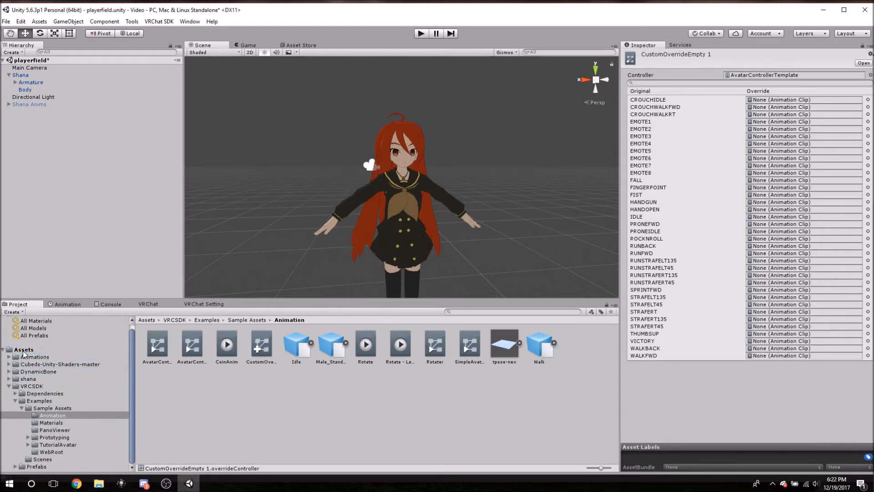
left_click(18, 351)
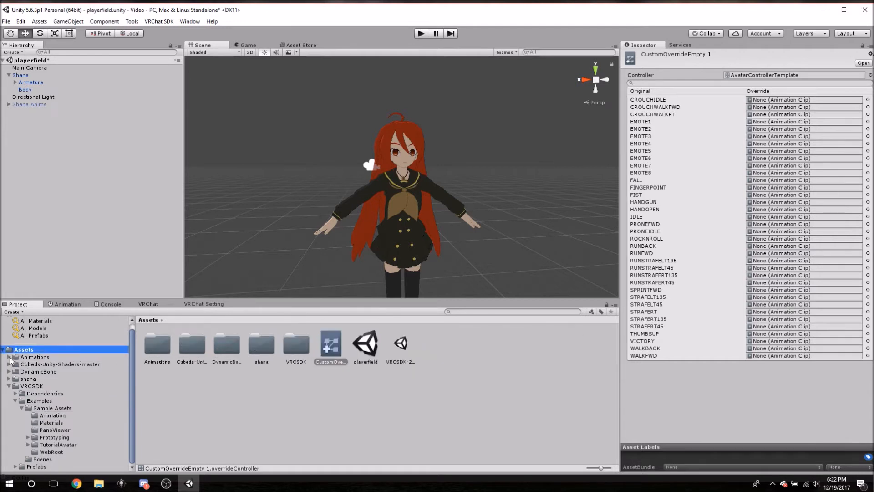
left_click(7, 386)
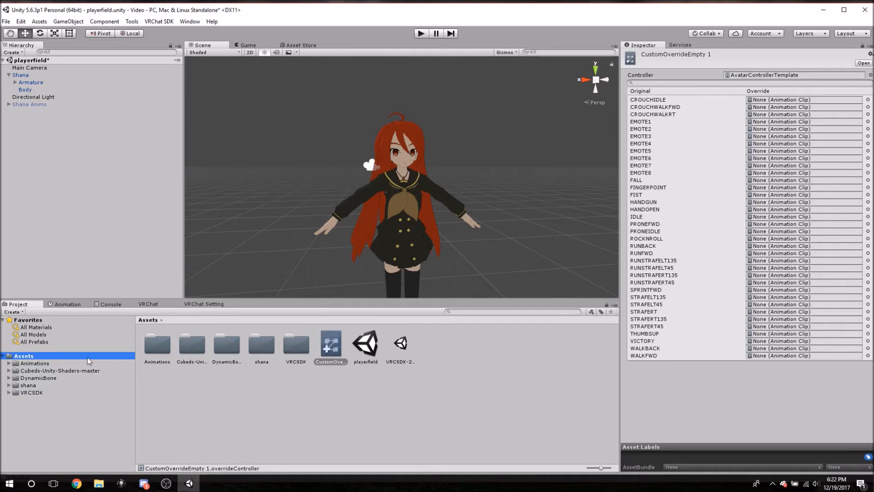
left_click(35, 363)
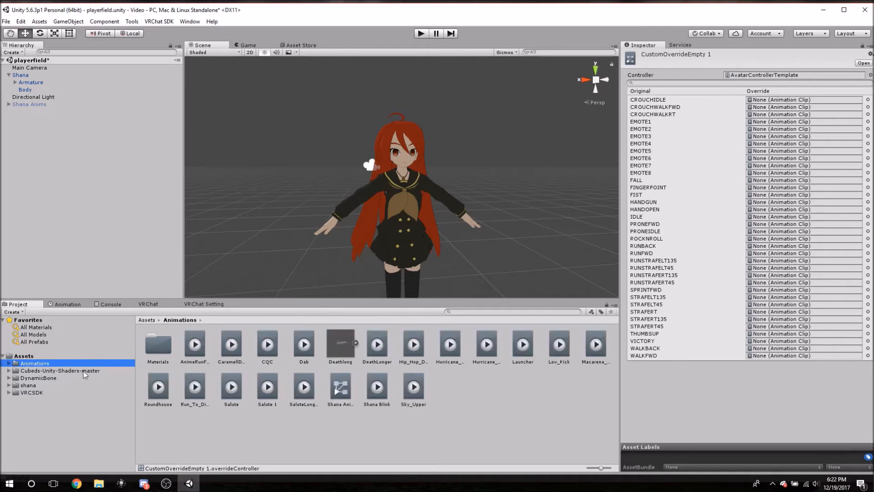
left_click(28, 358)
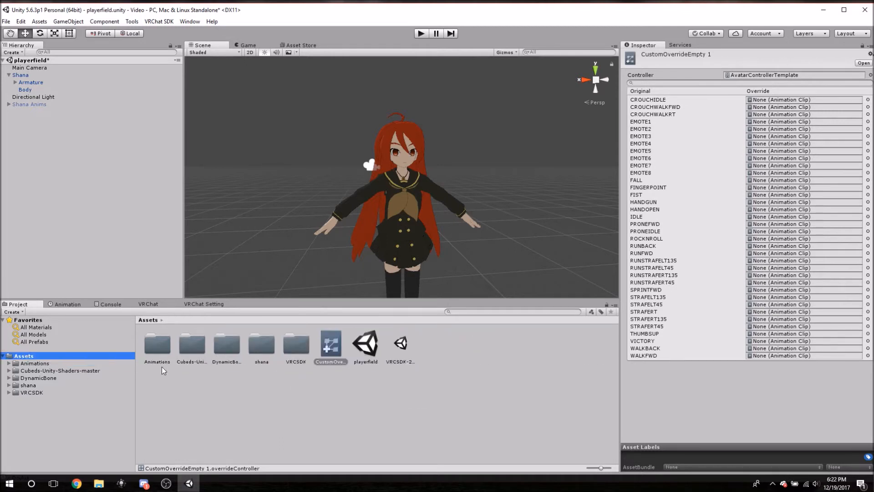
left_click(26, 364)
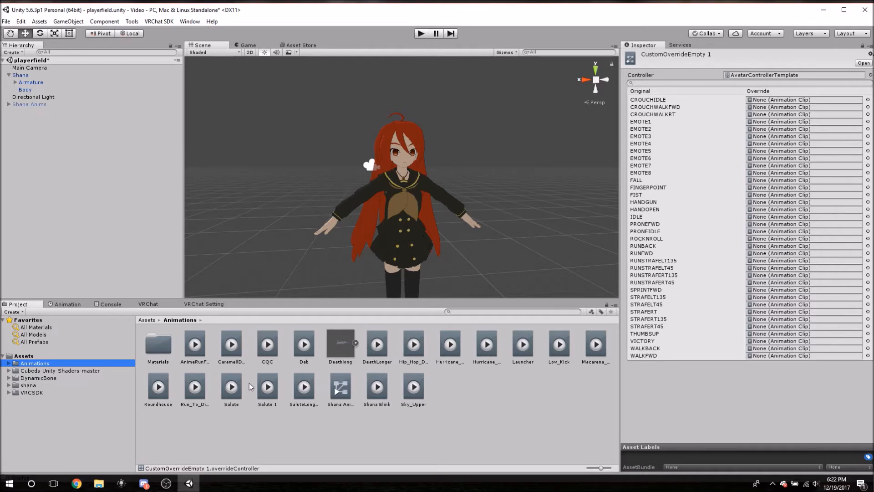
left_click(18, 356)
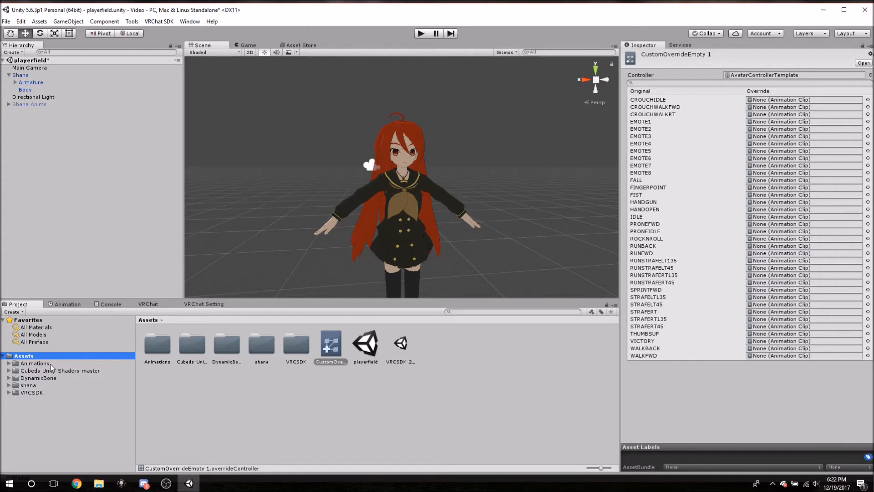
Assign the Dab, CaramellDansen, Hip_Hop_Dancing and Salute 1 clips from the Animations folder to the EMOTE1 to EMOTE4 overrides.
left_click(34, 363)
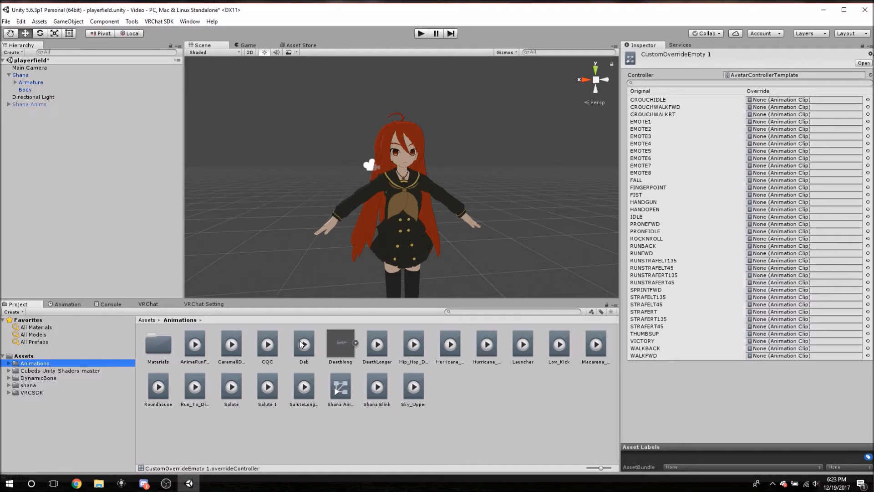
mouse_move(301, 345)
left_mouse_down()
mouse_move(502, 279)
mouse_move(704, 196)
mouse_move(752, 119)
mouse_move(765, 121)
left_mouse_up()
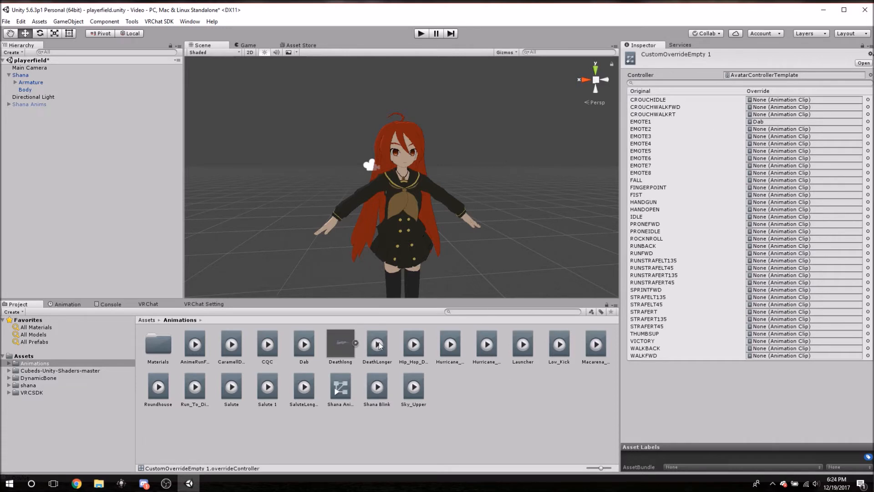
left_click_drag(231, 346, 762, 131)
left_click_drag(413, 352, 776, 136)
left_click(264, 390)
left_click_drag(273, 386, 776, 144)
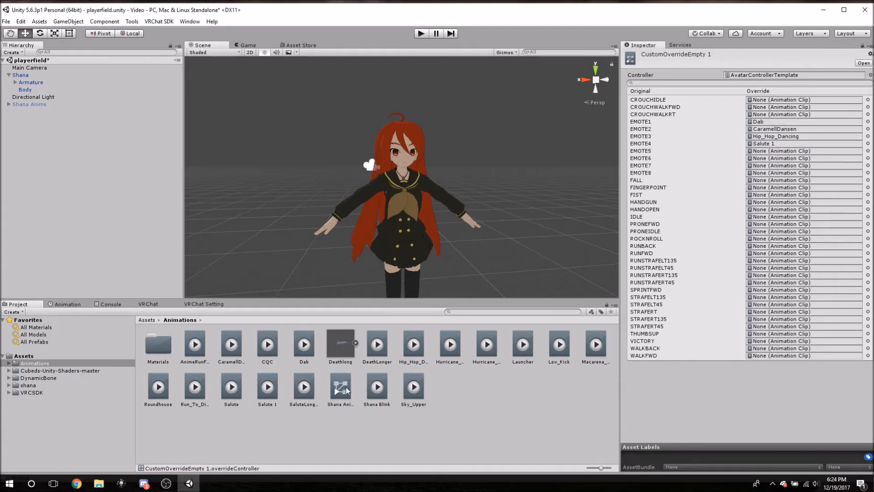
Assign the SaluteLongerMia, DeathLonger, Macarena_Dance and Low_Kick clips to the EMOTE5, EMOTE6, EMOTE7 and EMOTE8 overrides.
left_click_drag(303, 391, 784, 157)
left_click_drag(384, 344, 774, 160)
left_click_drag(595, 345, 770, 169)
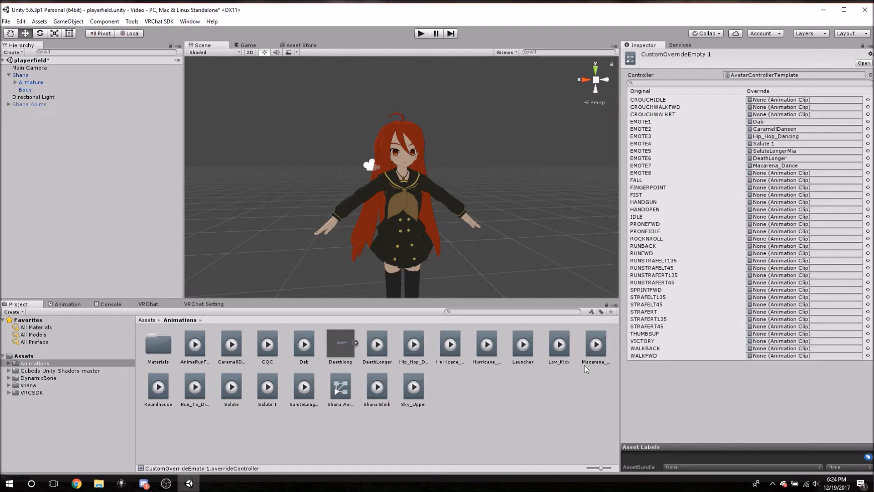
left_click_drag(552, 346, 782, 177)
Assign the CustomOverrideEmpty 1 controller as Shana's Custom Standing Anims in the VRC_Avatar Descriptor.
left_click(9, 75)
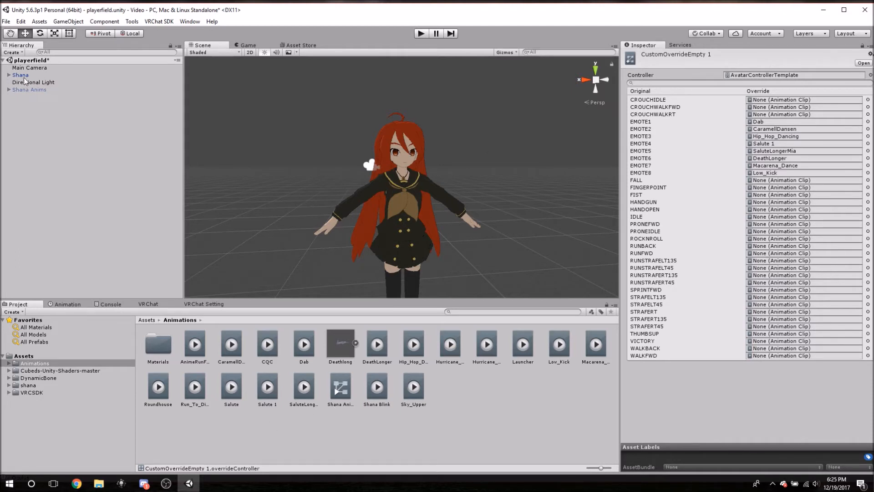
left_click(21, 75)
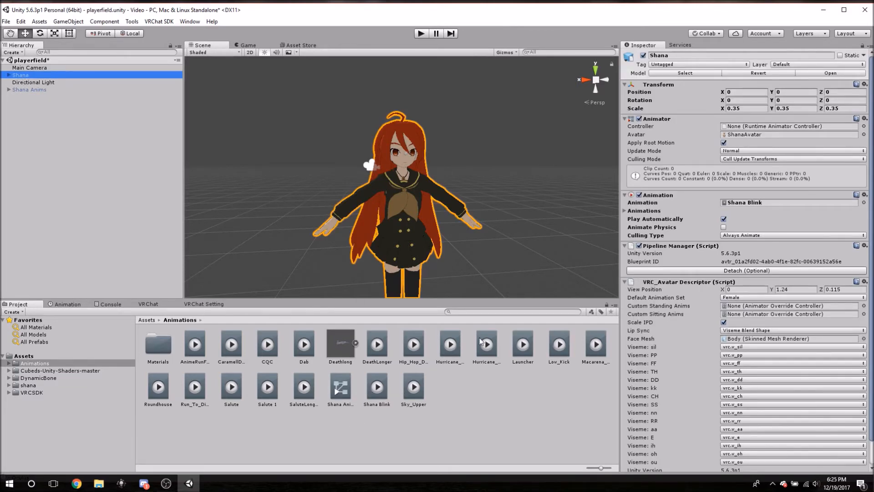
left_click(24, 356)
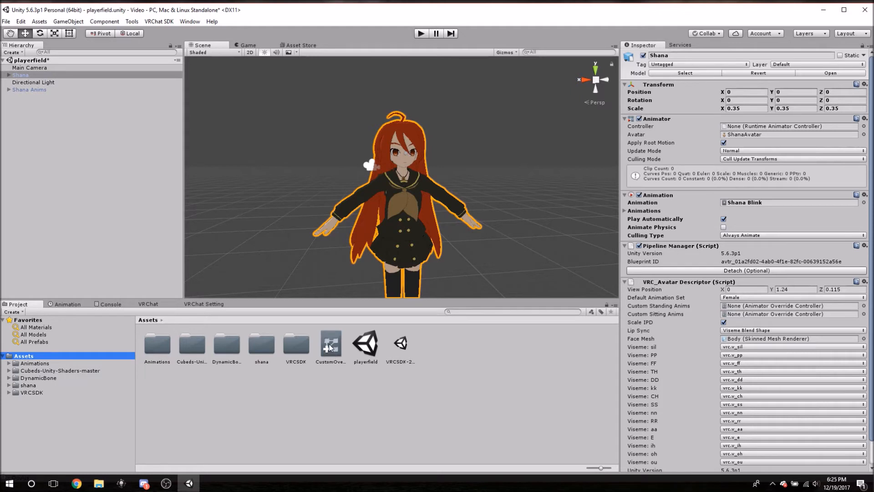
left_click_drag(331, 347, 740, 311)
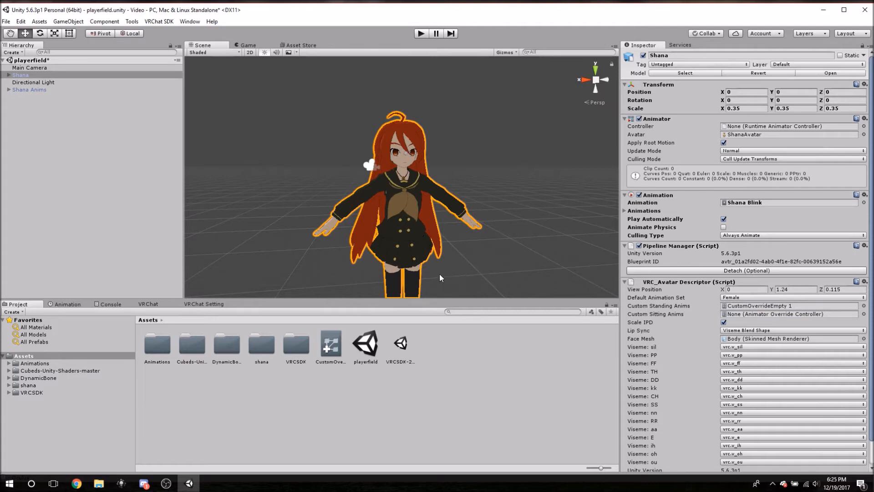
Look over the Shana avatar's full body and hair from several angles in the scene.
mouse_move(504, 201)
middle_mouse_down()
mouse_move(497, 199)
mouse_move(506, 191)
middle_mouse_up()
right_click_drag(487, 158, 476, 159)
middle_click_drag(493, 167, 471, 169)
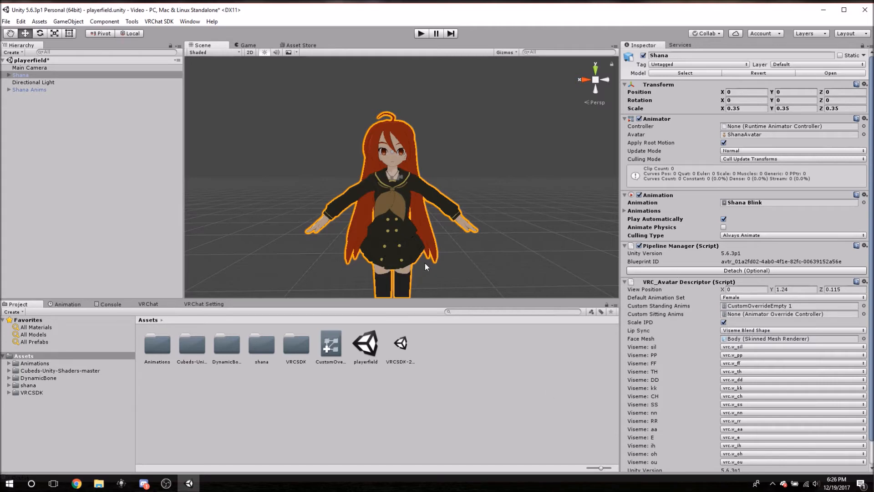
right_click_drag(441, 163, 492, 163)
middle_click_drag(367, 179, 457, 148)
scroll(457, 152, "down", 3)
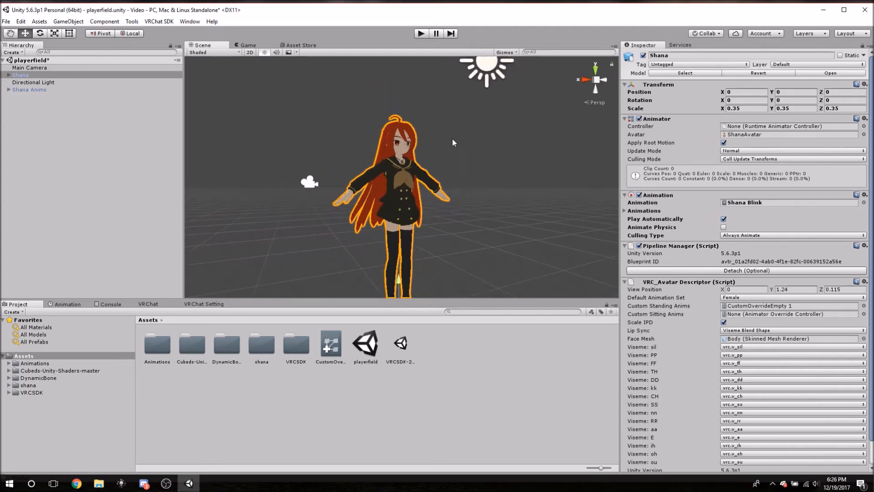
mouse_move(473, 161)
right_mouse_down()
mouse_move(477, 183)
mouse_move(469, 150)
right_mouse_up()
middle_click_drag(469, 151, 483, 178)
right_click_drag(455, 137, 479, 154)
middle_click_drag(431, 118, 447, 127)
scroll(417, 113, "down", 3)
middle_click_drag(319, 128, 343, 141)
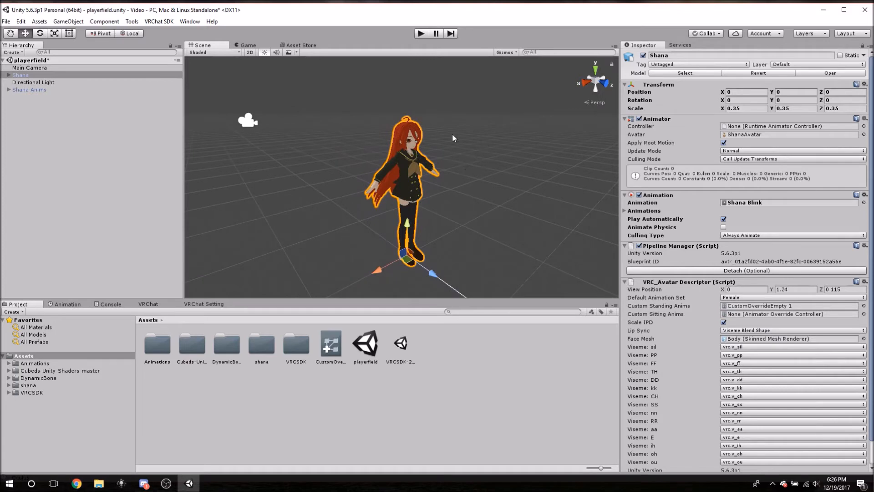
Add a Dynamic Bone component to the Shana avatar and bring its settings into view.
left_click(624, 282)
left_click(625, 282)
scroll(746, 282, "down", 3)
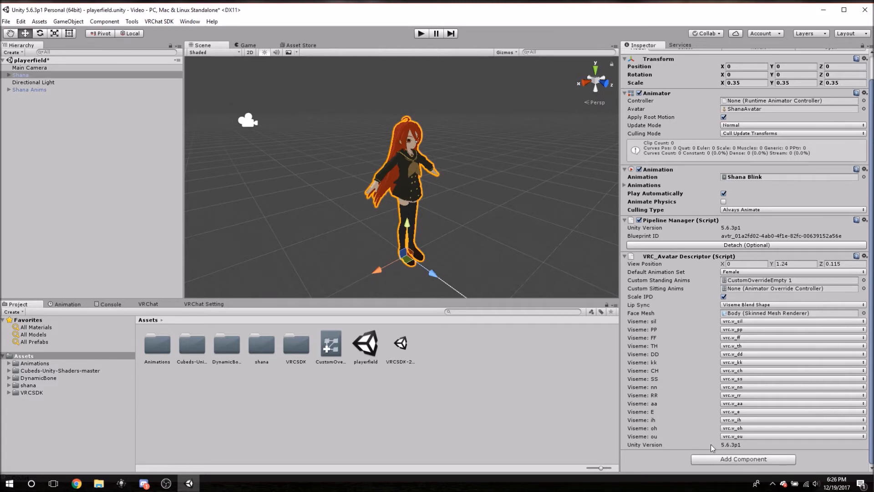
left_click(720, 459)
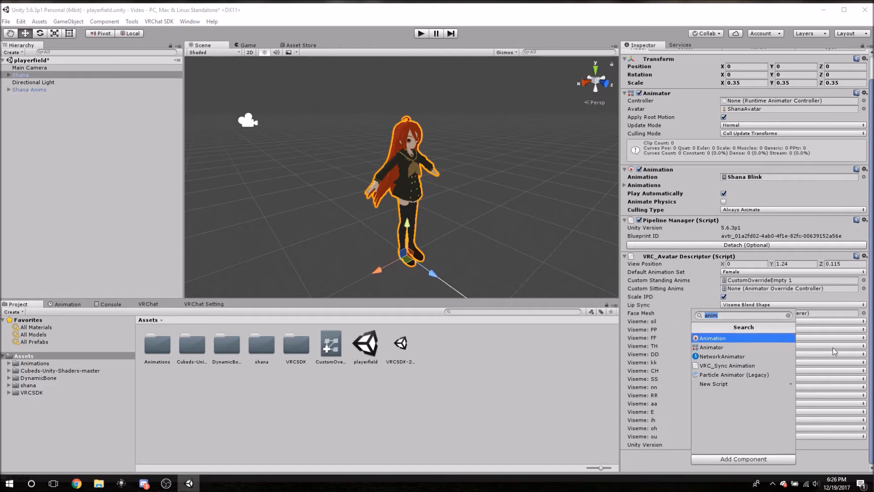
type("dy")
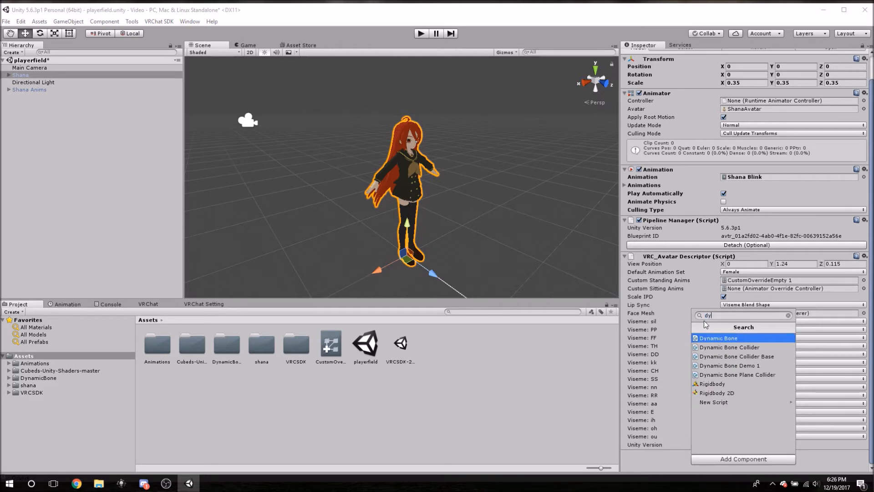
type("n")
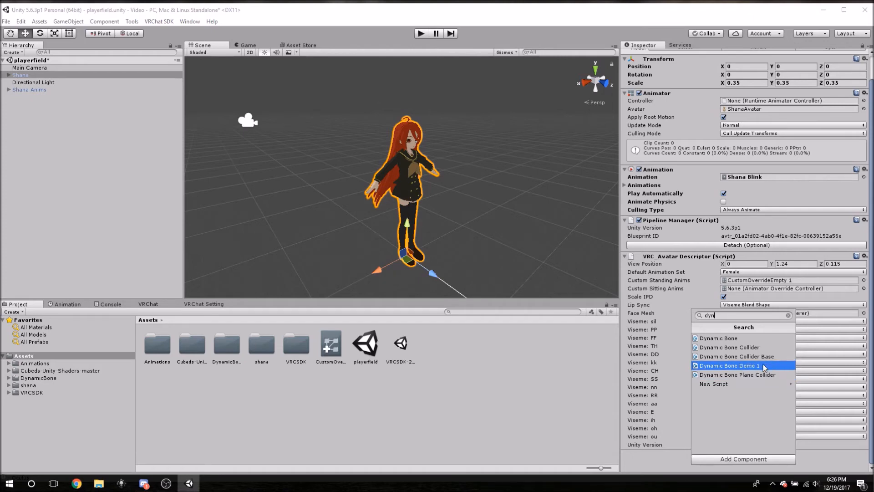
left_click(731, 339)
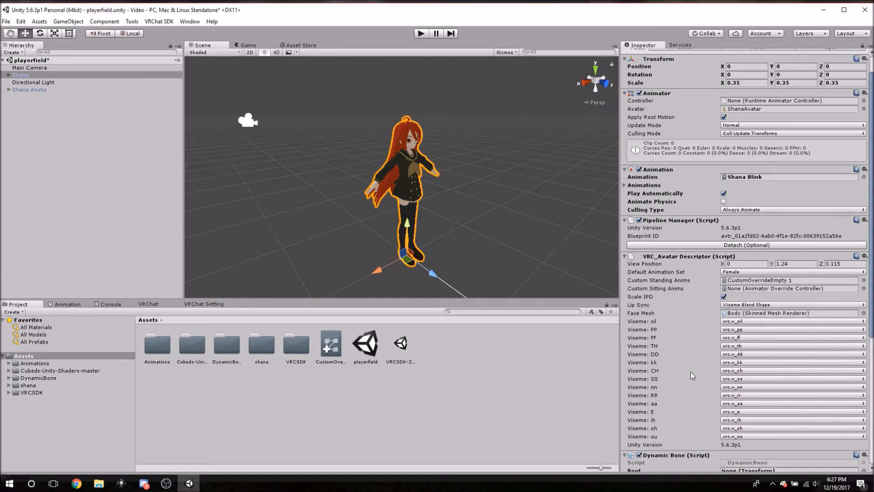
scroll(690, 373, "down", 5)
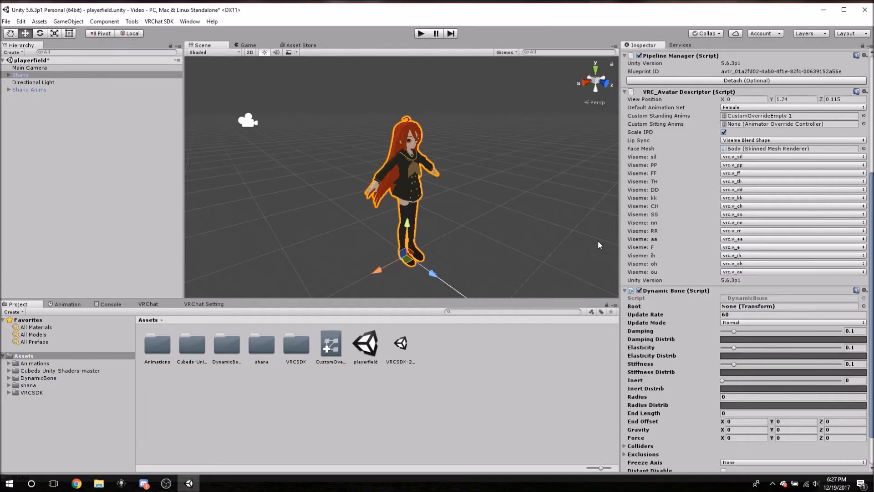
scroll(716, 347, "down", 2)
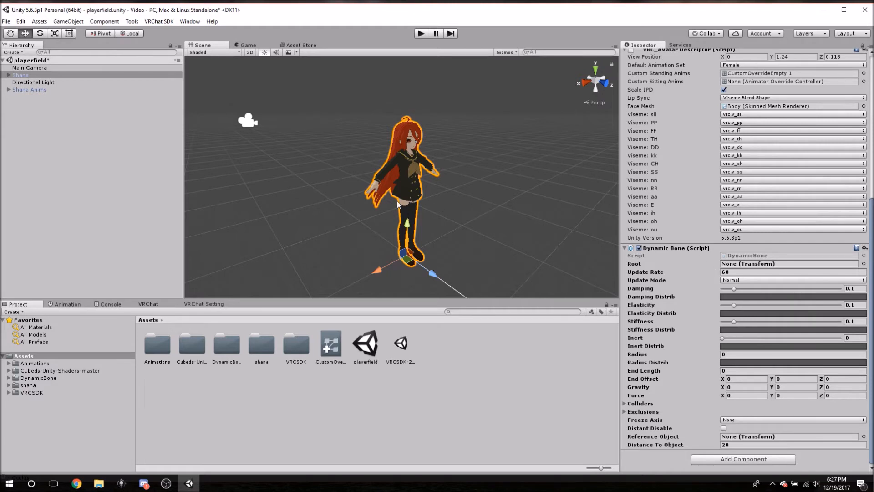
Expand Shana's armature down to the head bone and assign Hair Root as the Dynamic Bone's Root.
left_click(9, 76)
left_click(9, 75)
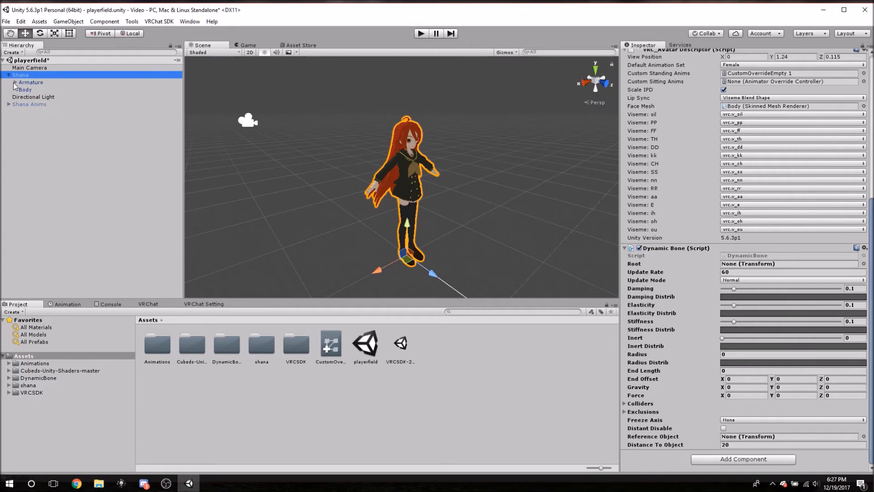
left_click(15, 82)
left_click(21, 90)
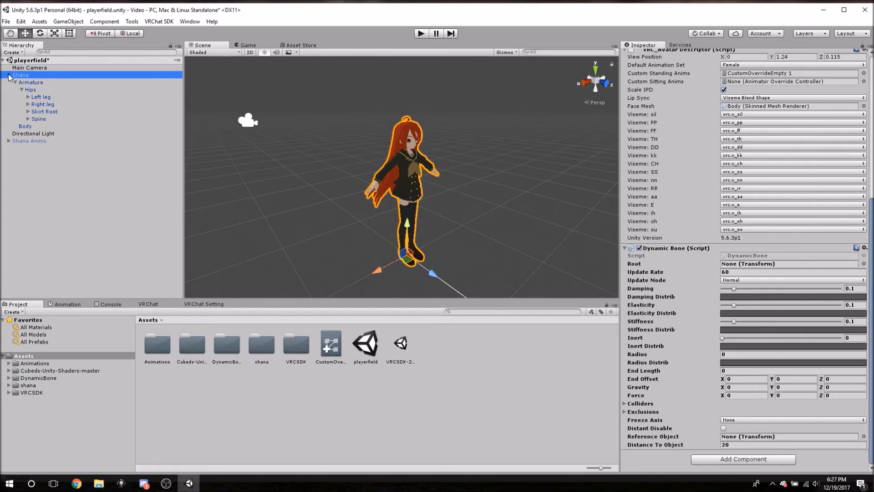
left_click(28, 119)
left_click(35, 126)
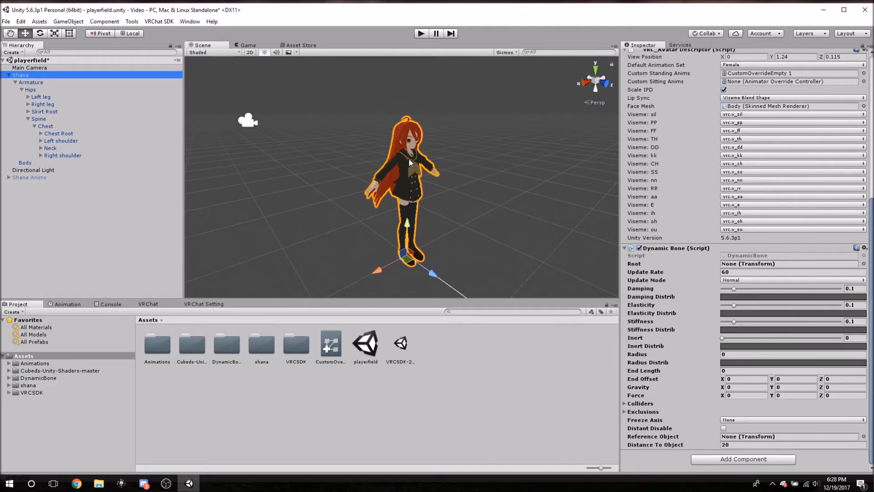
left_click(41, 148)
left_click(47, 155)
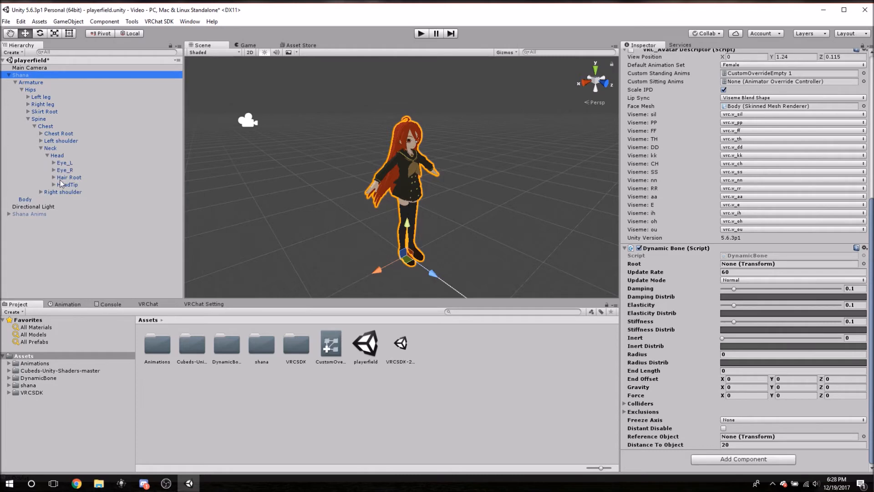
left_click_drag(68, 178, 773, 272)
Examine Shana's long hair and body from the front and side in the scene.
scroll(439, 193, "up", 5)
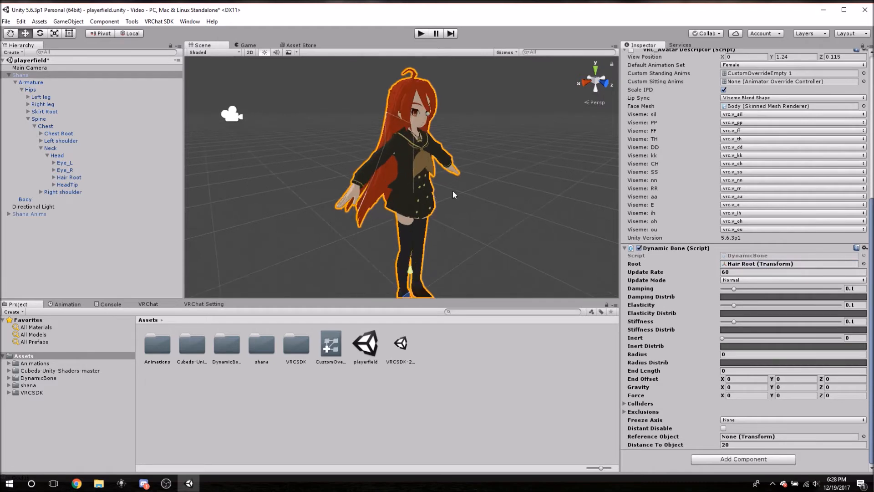
scroll(474, 198, "down", 4)
left_click_drag(318, 133, 423, 210, "alt")
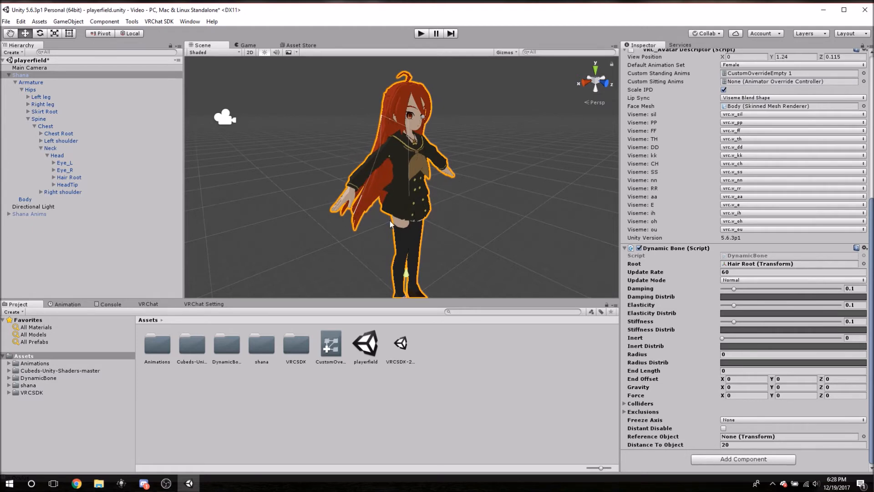
middle_click_drag(433, 234, 388, 197)
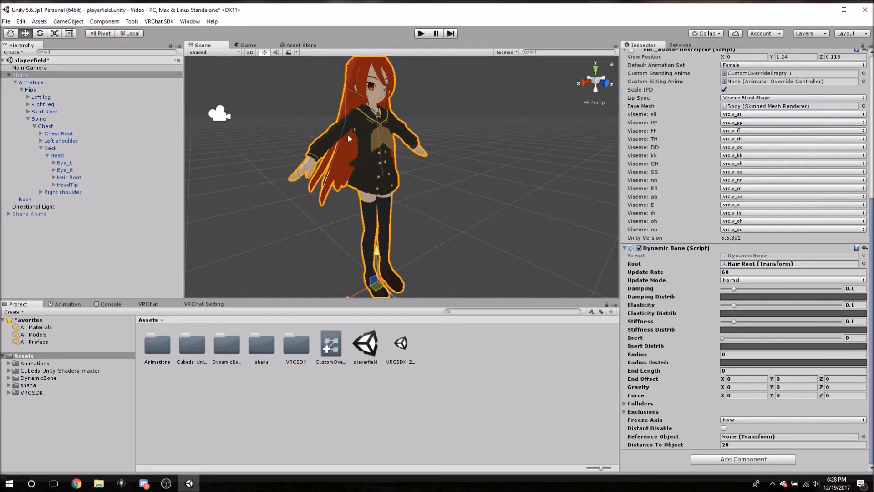
right_click_drag(332, 98, 381, 110)
middle_click_drag(382, 109, 461, 148)
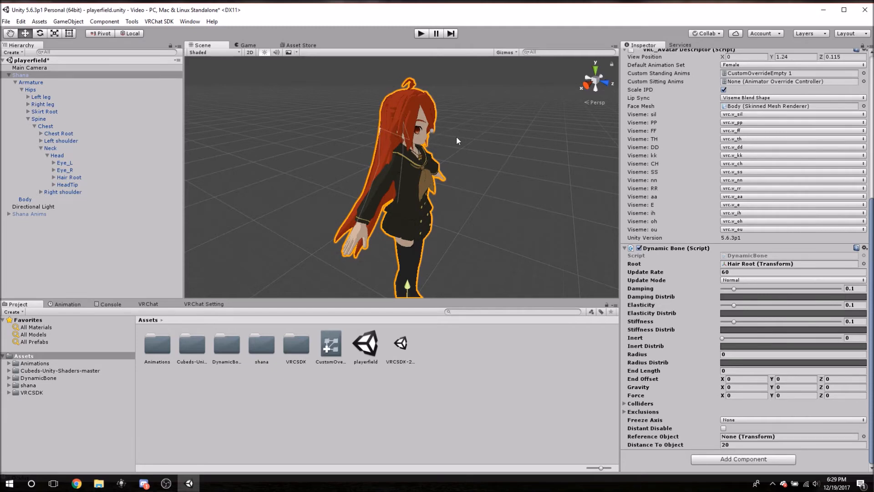
middle_click_drag(456, 136, 424, 141)
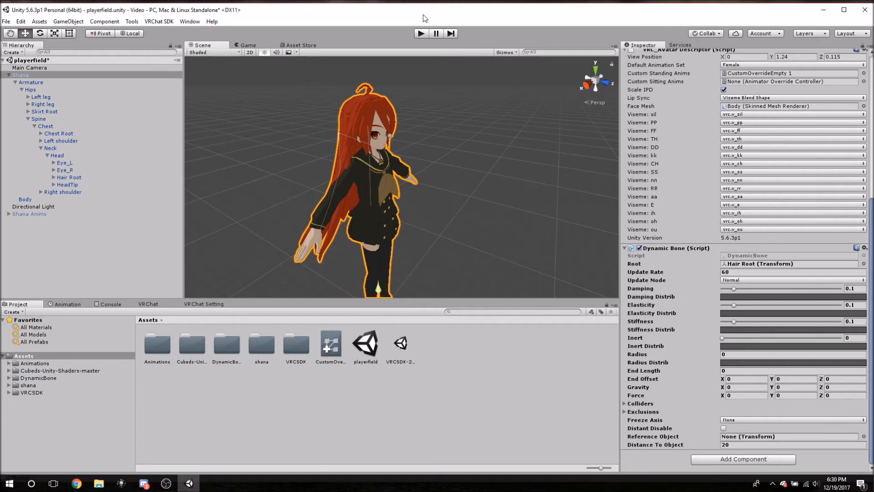
left_click_drag(398, 151, 463, 143, "alt")
scroll(359, 206, "down", 3)
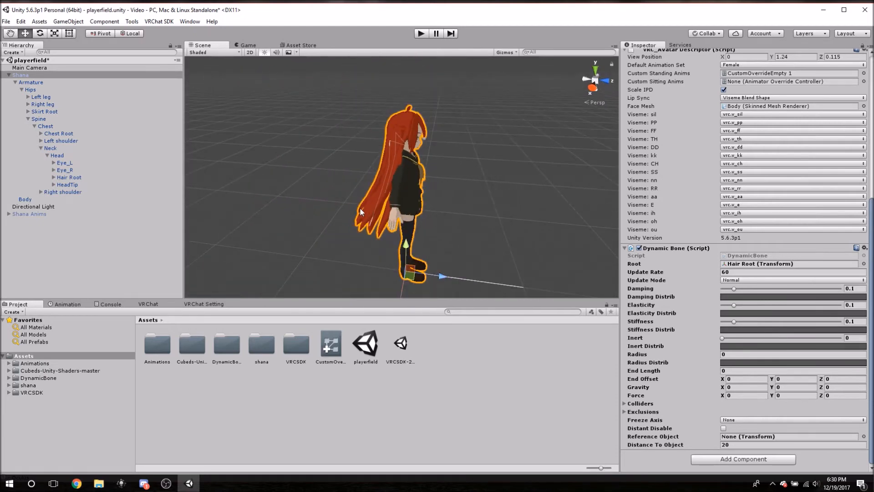
left_click_drag(452, 233, 433, 191, "alt")
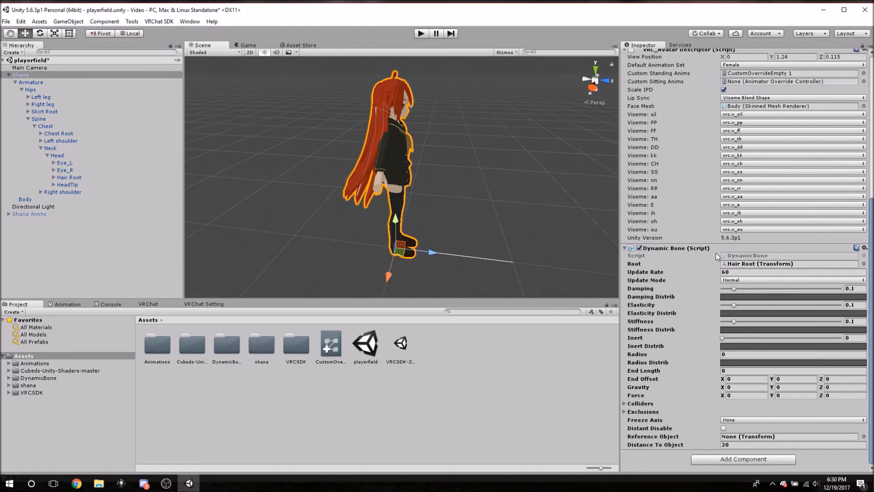
Run the scene and move Shana back and forth in the Scene view to test the default hair physics, then stop it.
left_click(419, 34)
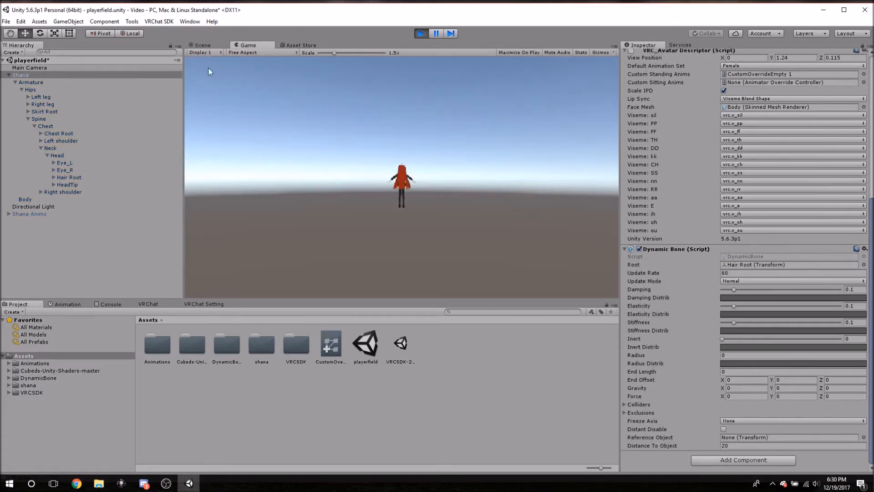
left_click(201, 46)
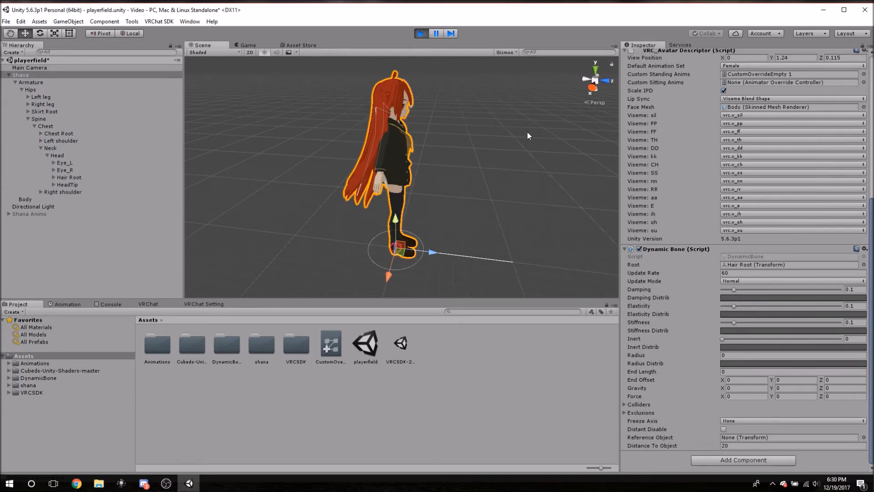
mouse_move(470, 191)
middle_mouse_down()
mouse_move(464, 175)
mouse_move(463, 196)
middle_mouse_up()
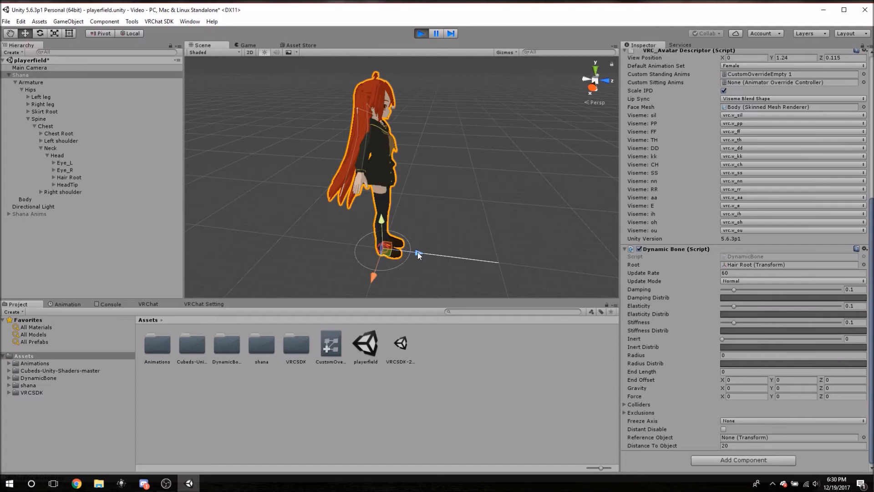
left_click_drag(417, 253, 449, 253)
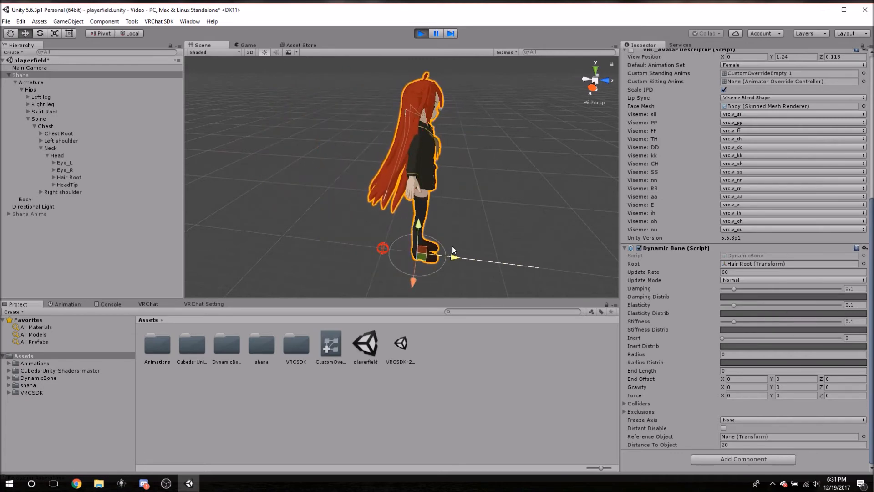
left_click_drag(442, 253, 386, 240)
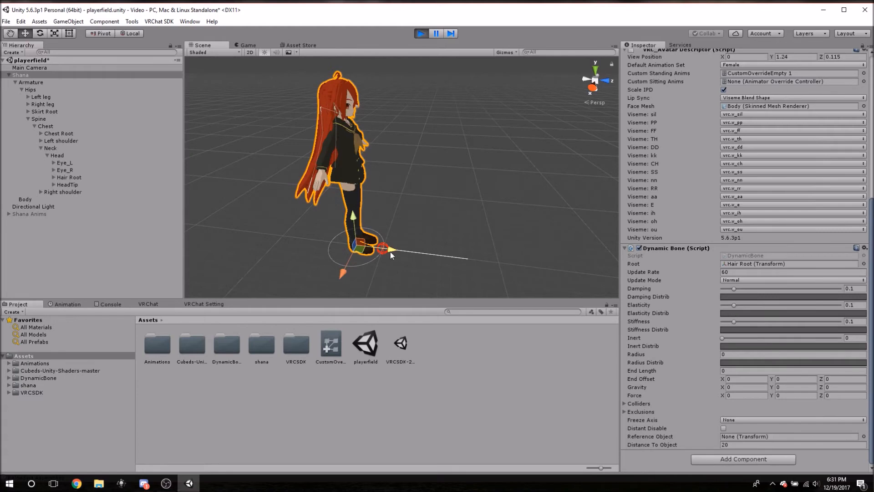
left_click_drag(392, 254, 417, 241)
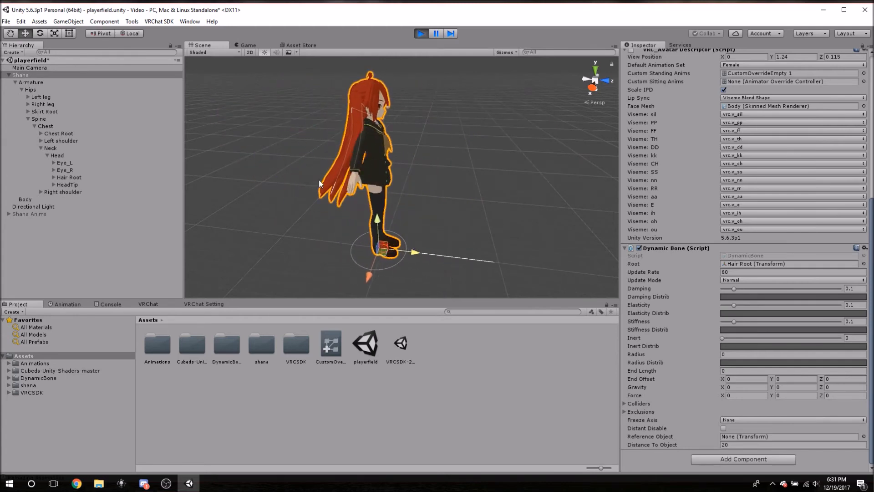
left_click(421, 34)
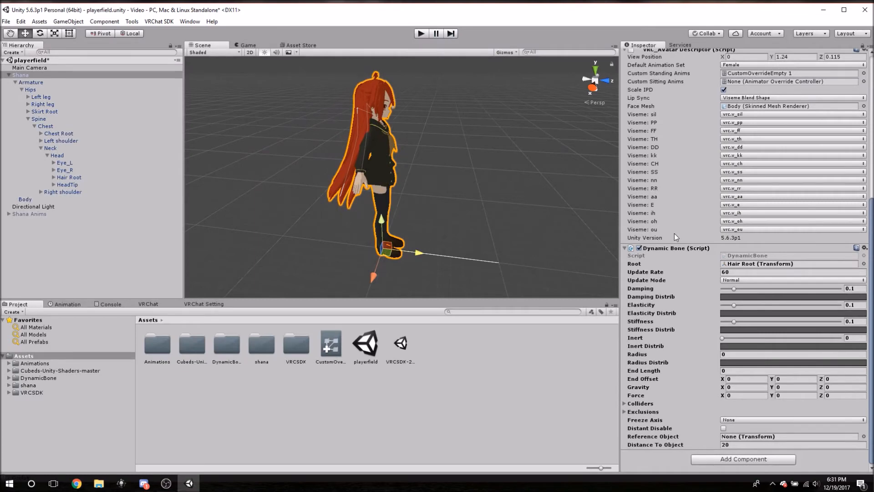
Run the scene, try a Damping of 0.5 and move Shana forward to test the hair sway, then stop playback.
left_click(421, 34)
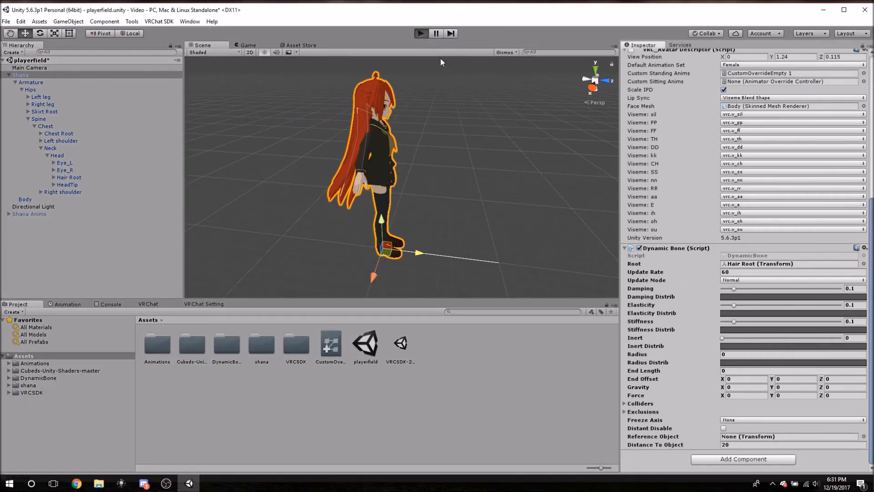
left_click_drag(733, 288, 781, 289)
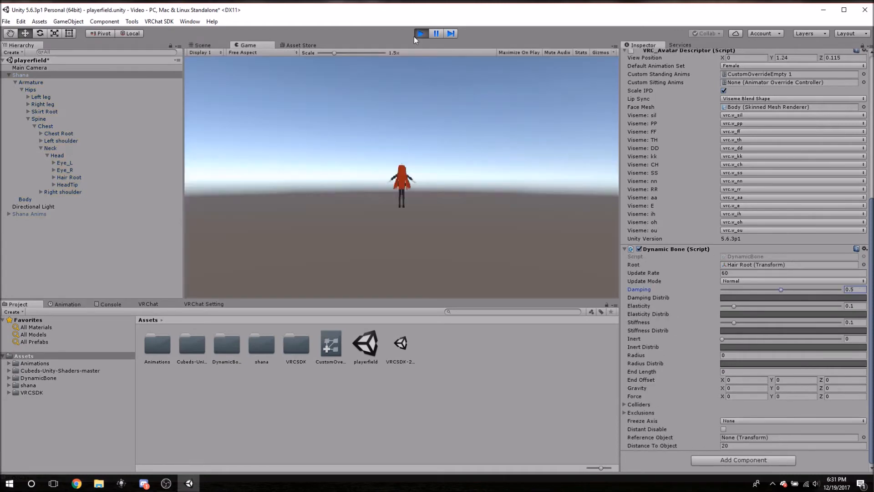
left_click(203, 45)
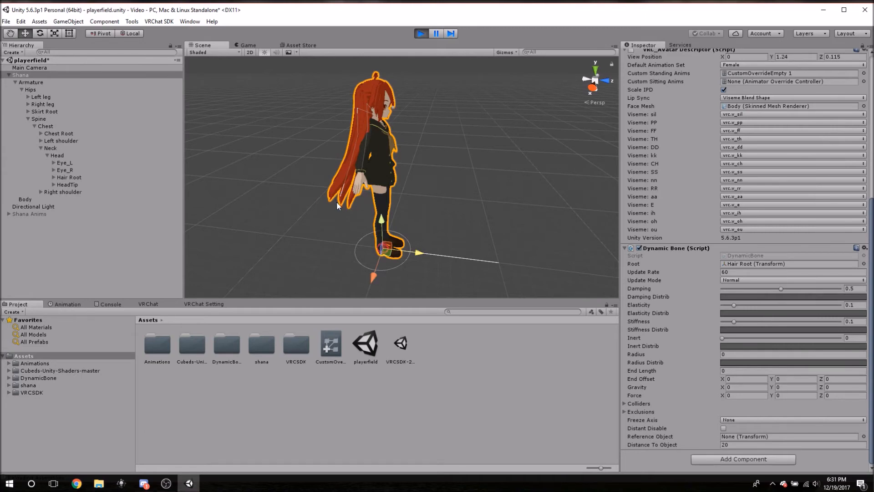
left_click_drag(416, 253, 437, 255)
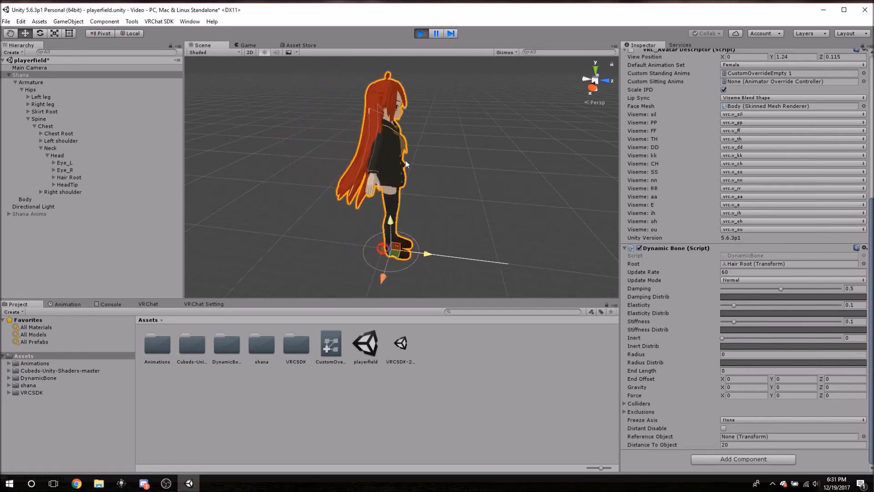
left_click(421, 34)
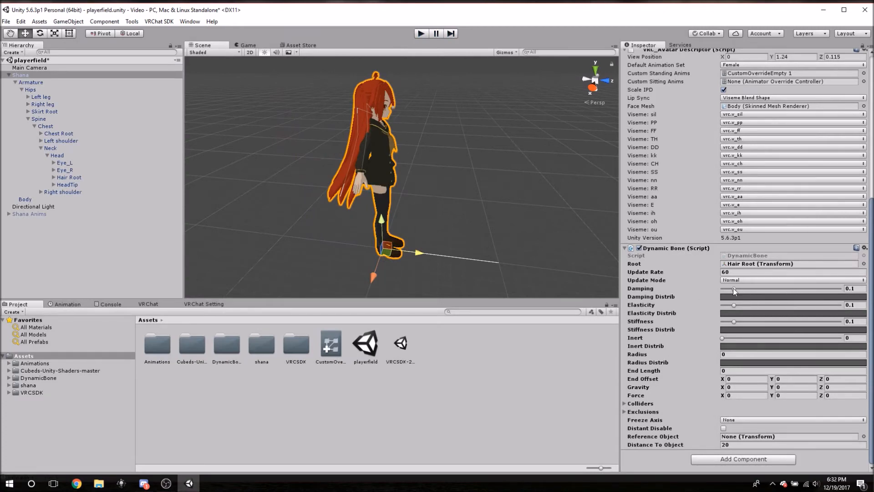
Set the hair Dynamic Bone's Damping and Elasticity both to 0.5.
left_click_drag(736, 289, 775, 289)
left_click(854, 288)
type(".5")
left_click_drag(733, 306, 784, 306)
left_click(855, 305)
type(".5")
Run the scene and move Shana to test the hair with Damping and Elasticity at 0.5, then stop it.
left_click(420, 35)
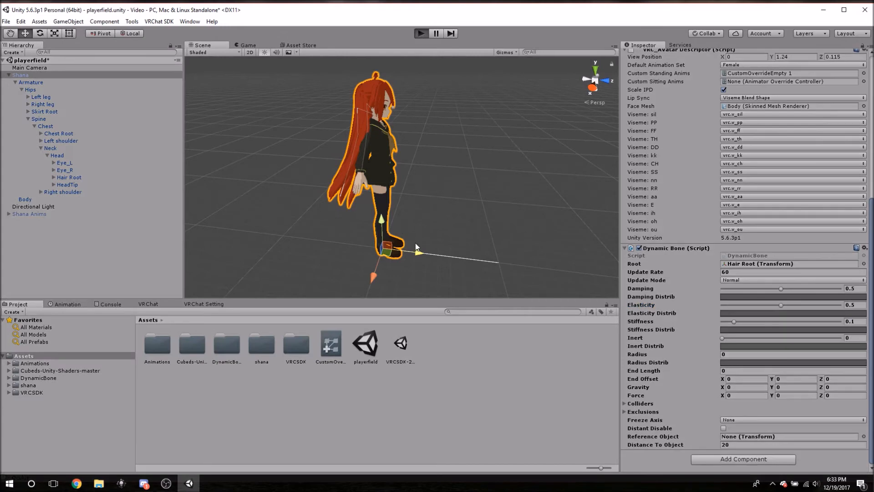
left_click(209, 46)
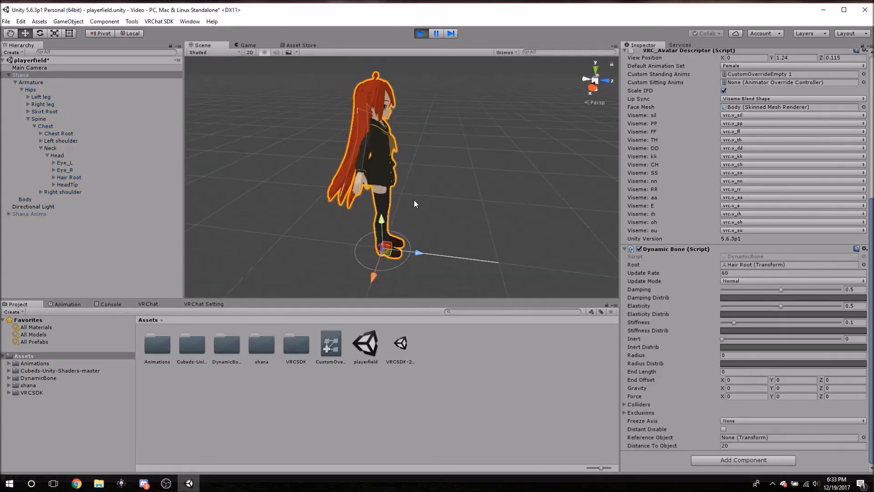
left_click_drag(418, 253, 425, 214)
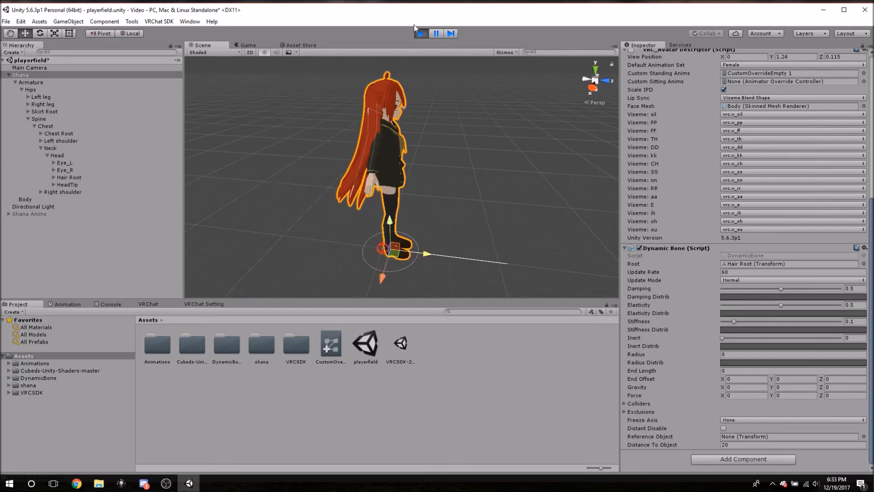
left_click(419, 35)
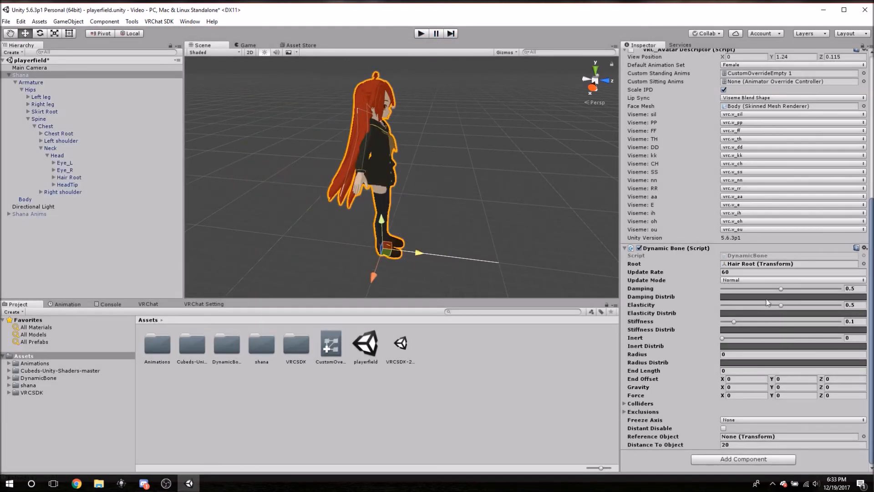
Set the hair Dynamic Bone's Elasticity to 0.1 and its Stiffness to 0.3.
left_click(852, 306)
type(".1")
left_click(856, 321)
key("BackSpace")
type("3")
key("BackSpace")
type("3")
Run the scene and move Shana to test the hair with a Stiffness of 0.3, then stop it.
left_click(420, 35)
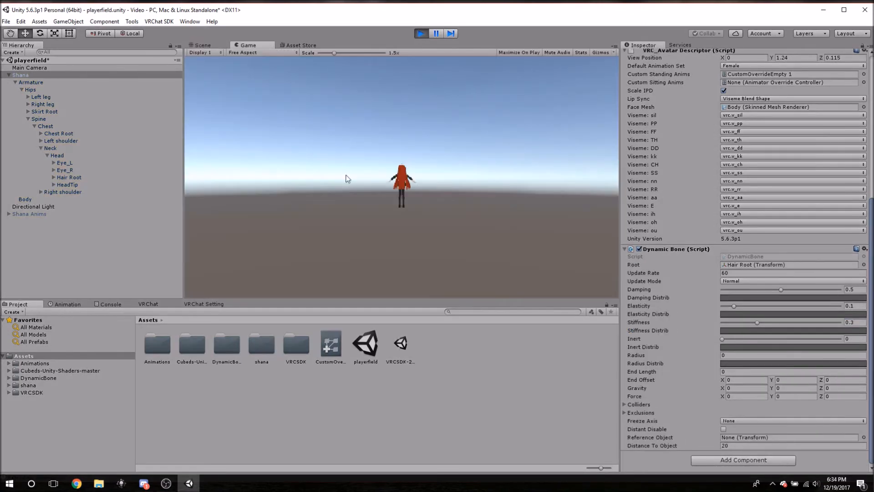
left_click(203, 45)
left_click_drag(419, 254, 388, 250)
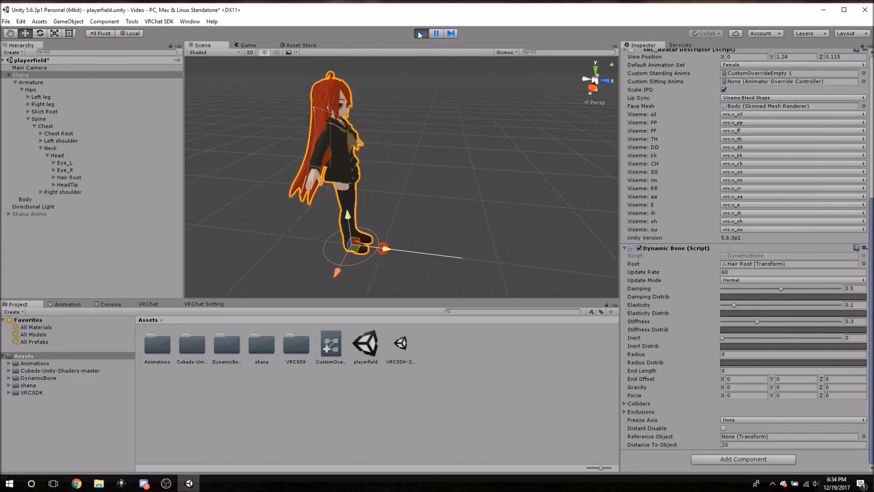
left_click(420, 33)
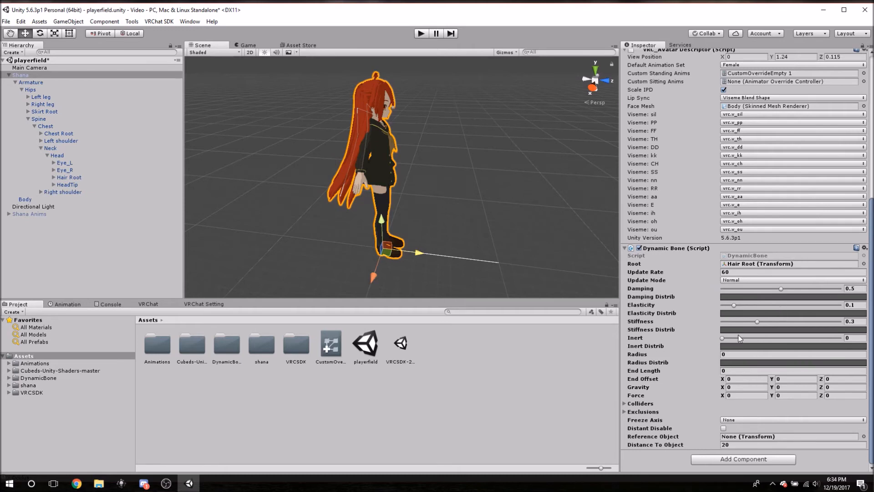
Set the hair Dynamic Bone's Stiffness to 0.1 and its Inert to 0.1.
left_click(851, 321)
type(".1")
key("Return")
left_click(856, 338)
type(".1")
Maximize the editor, run the scene and move Shana to test the hair with an Inert of 0.1.
left_click(843, 10)
left_click(422, 29)
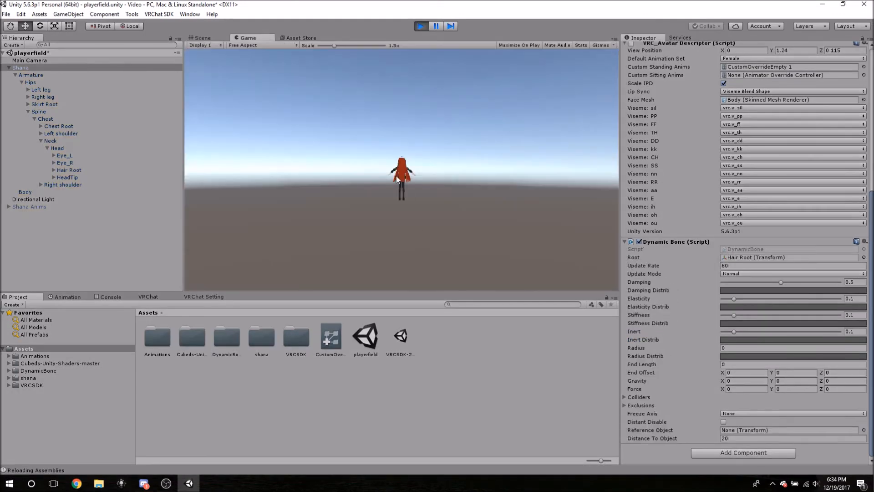
left_click(208, 37)
mouse_move(415, 245)
left_mouse_down()
mouse_move(460, 244)
mouse_move(343, 244)
mouse_move(427, 243)
mouse_move(416, 244)
left_mouse_up()
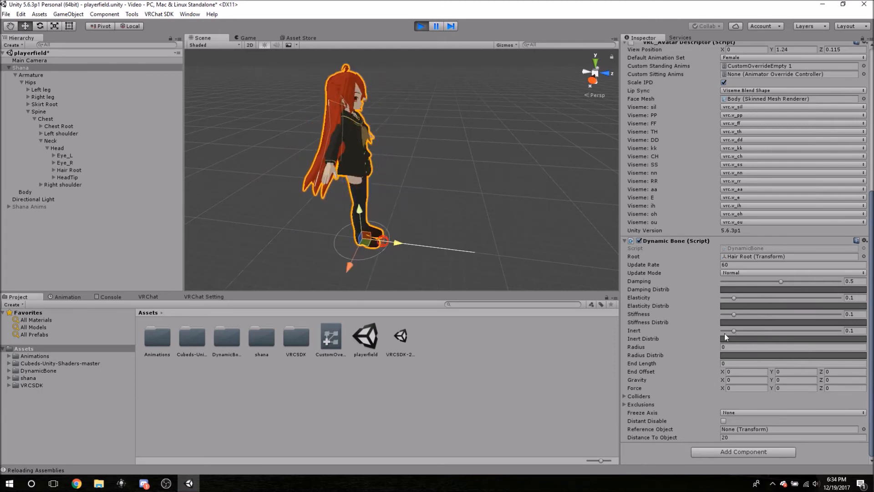
Try an Inert of about 0.611 during playback and move Shana to test the hair, then stop the scene.
left_click_drag(735, 330, 794, 330)
left_click_drag(394, 244, 385, 219)
left_click(853, 330)
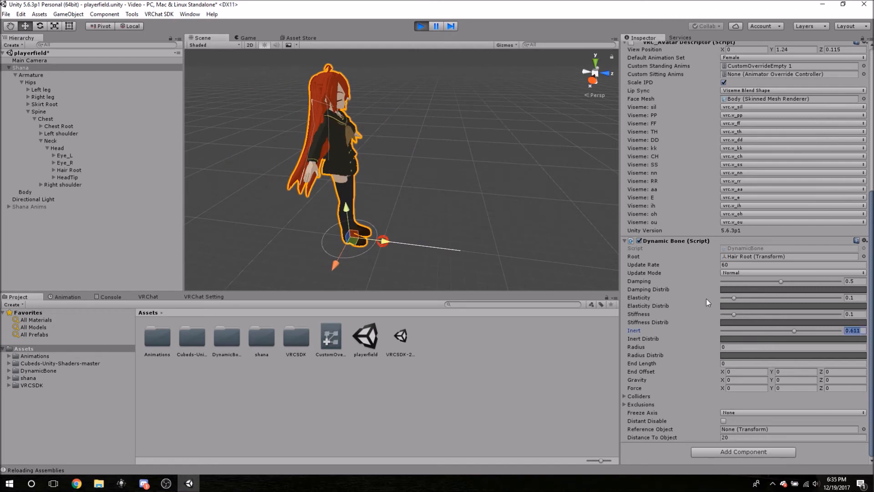
left_click(421, 26)
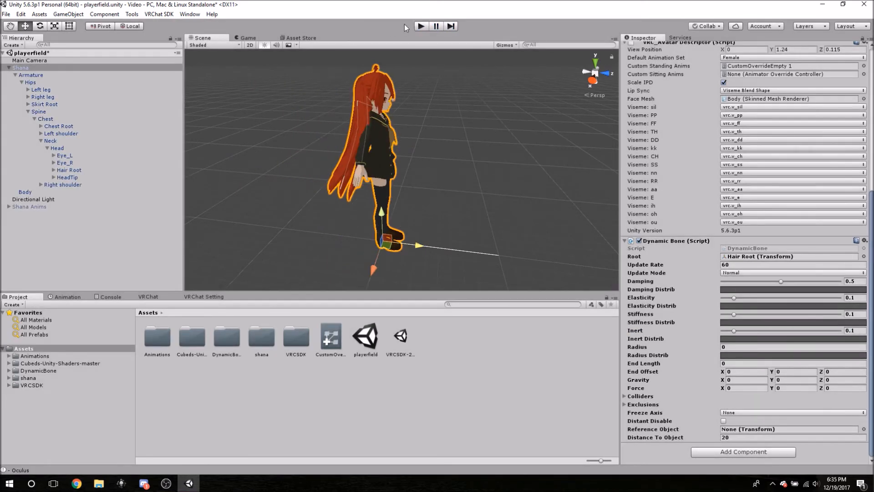
Run the scene and move Shana to test the hair with an Elasticity of 0.1, then stop it.
left_click(422, 26)
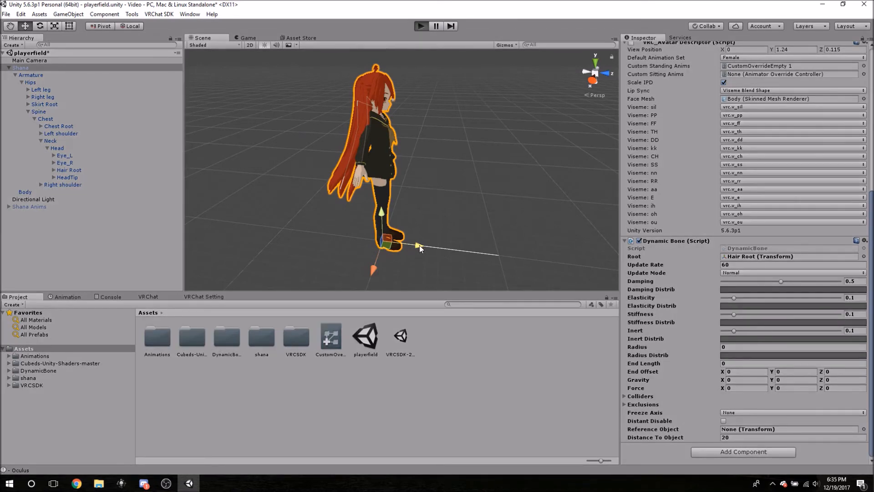
left_click(203, 38)
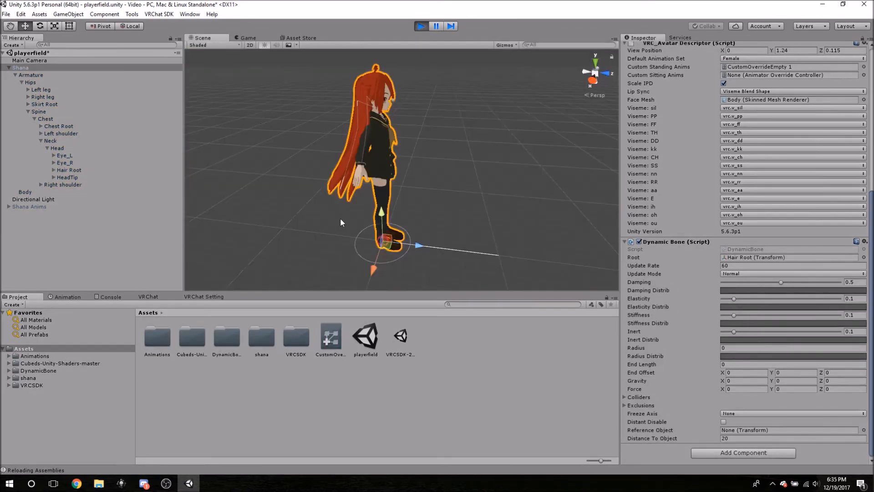
left_click_drag(418, 243, 391, 243)
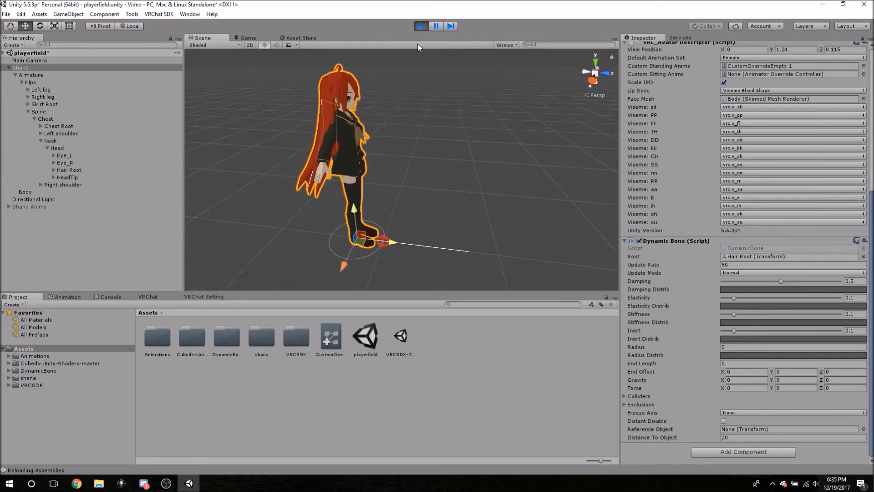
left_click(421, 26)
Set the hair Dynamic Bone's Elasticity to 0.2 and expand its Colliders list.
left_click(862, 298)
type("0.2")
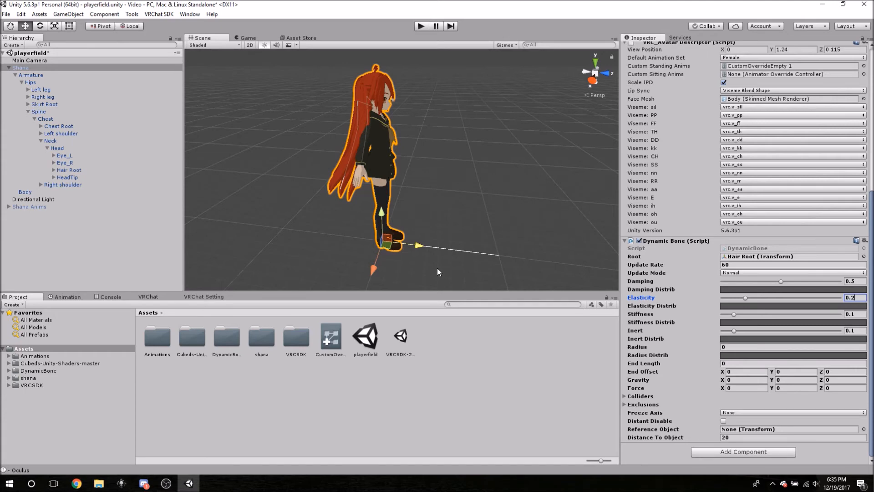
left_click(642, 396)
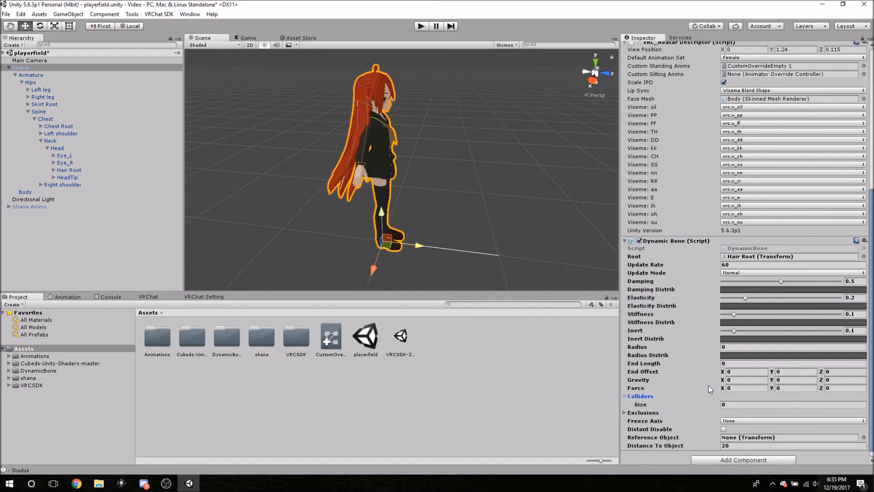
scroll(708, 385, "down", 1)
left_click_drag(496, 217, 455, 175, "alt")
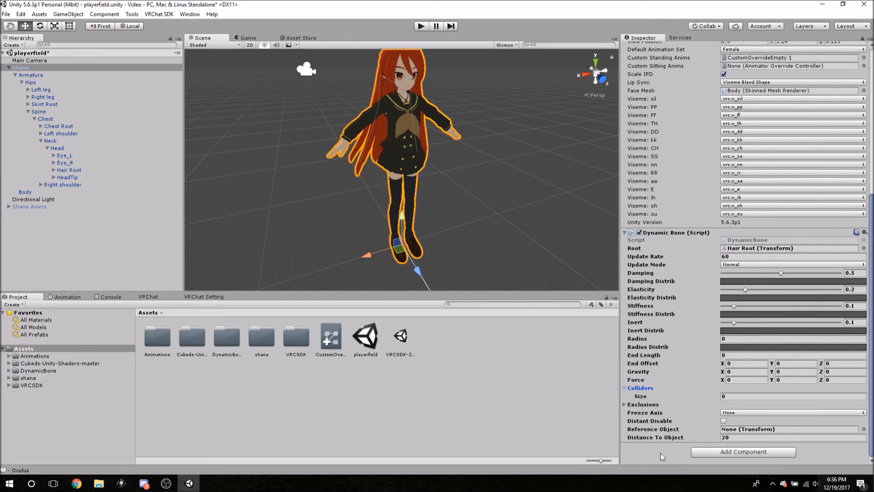
left_click_drag(444, 165, 408, 179, "alt")
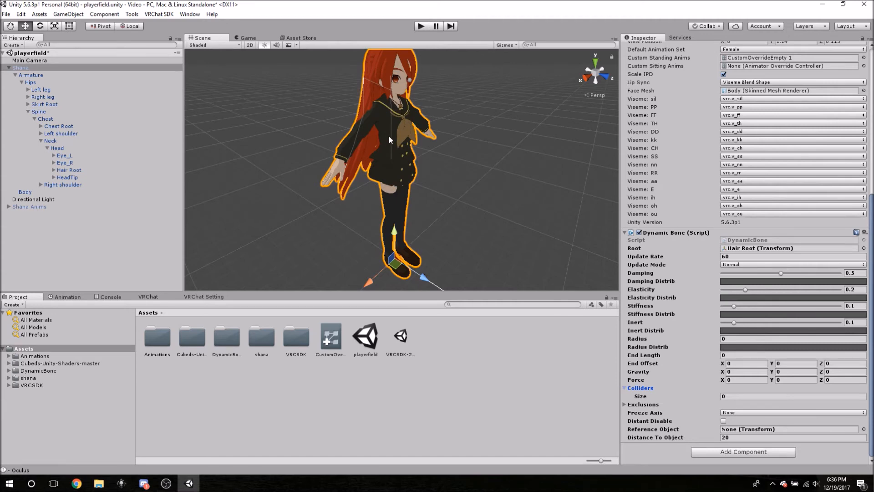
Run the scene and move Shana to test the hair with an Elasticity of 0.2, then stop it.
left_click(420, 26)
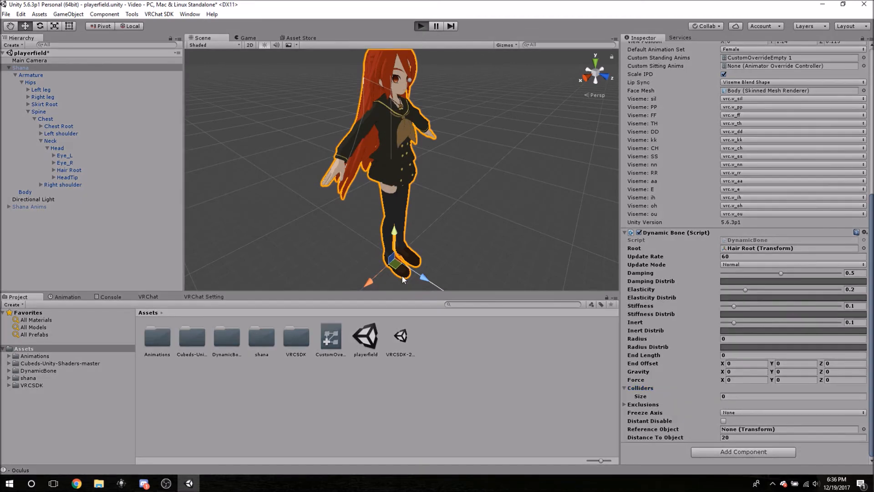
left_click(208, 40)
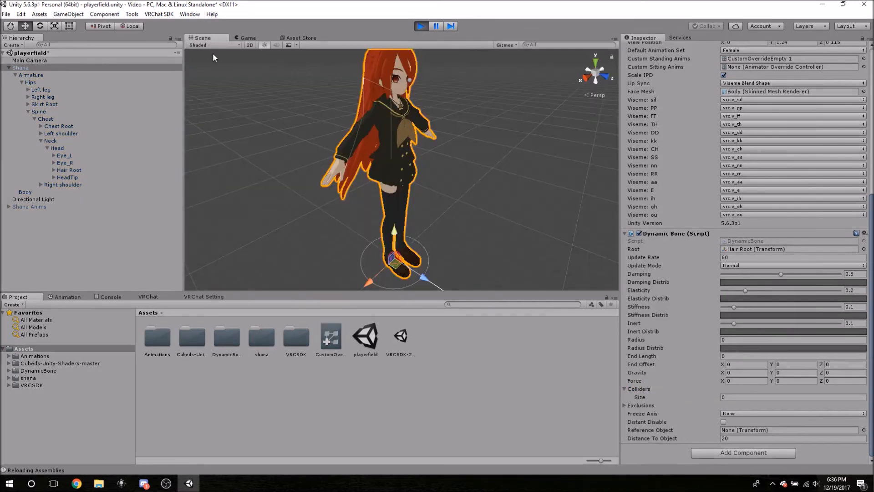
left_click_drag(425, 278, 420, 253)
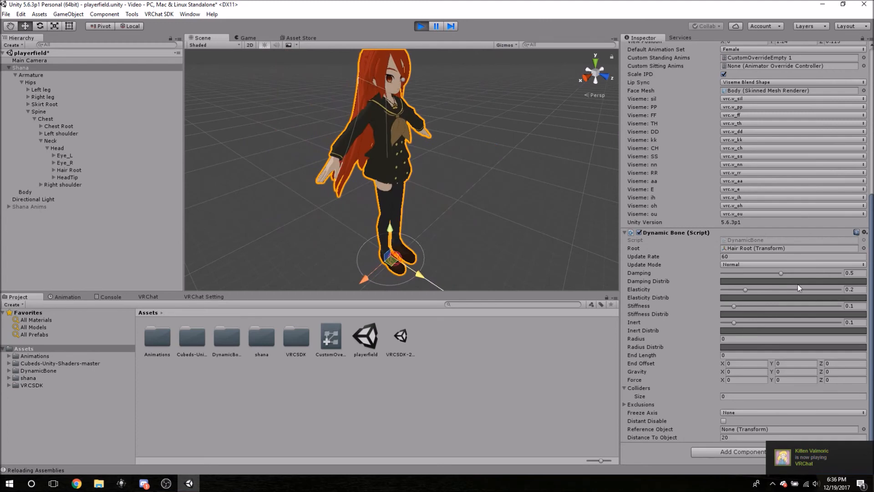
left_click(421, 26)
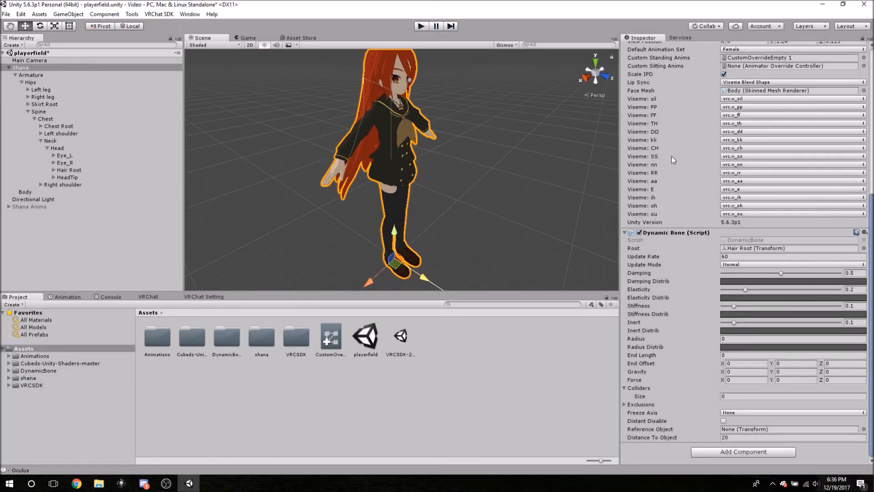
Set the hair Dynamic Bone's Elasticity to 0.1, test the hair by moving Shana during playback, and stop the scene.
left_click(859, 291)
type("0.1")
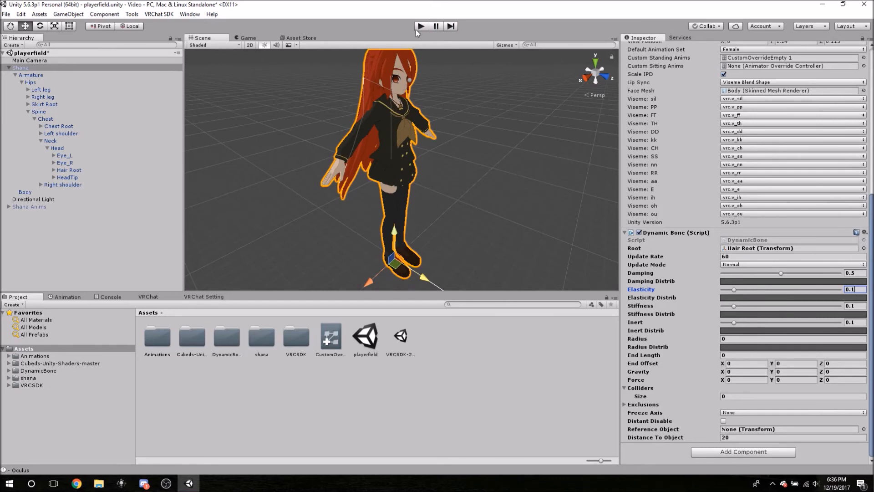
left_click(422, 26)
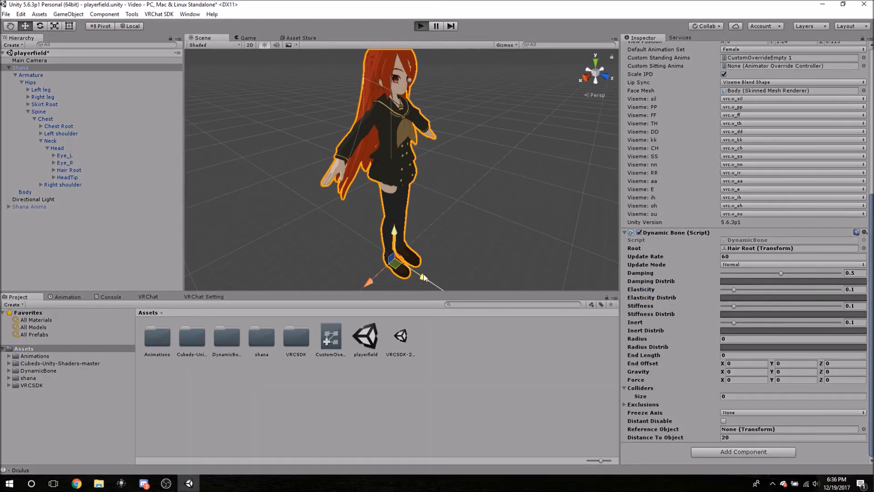
left_click(214, 37)
left_click_drag(424, 275, 382, 216)
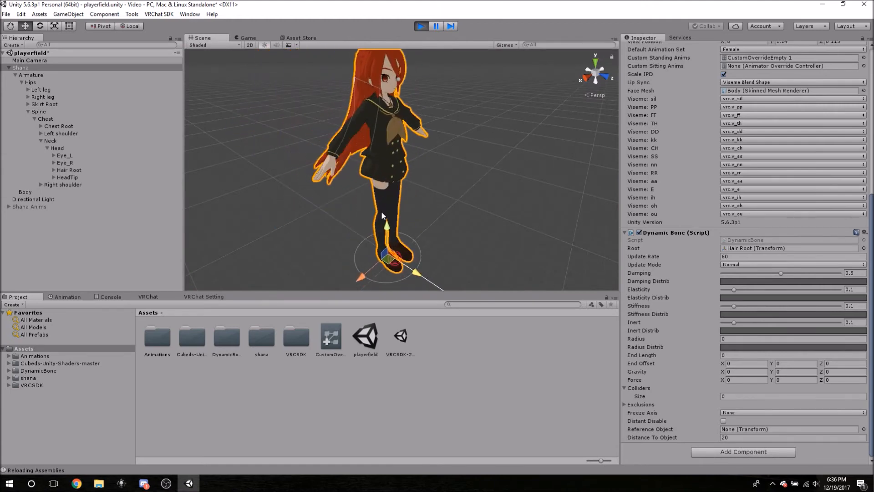
left_click(419, 27)
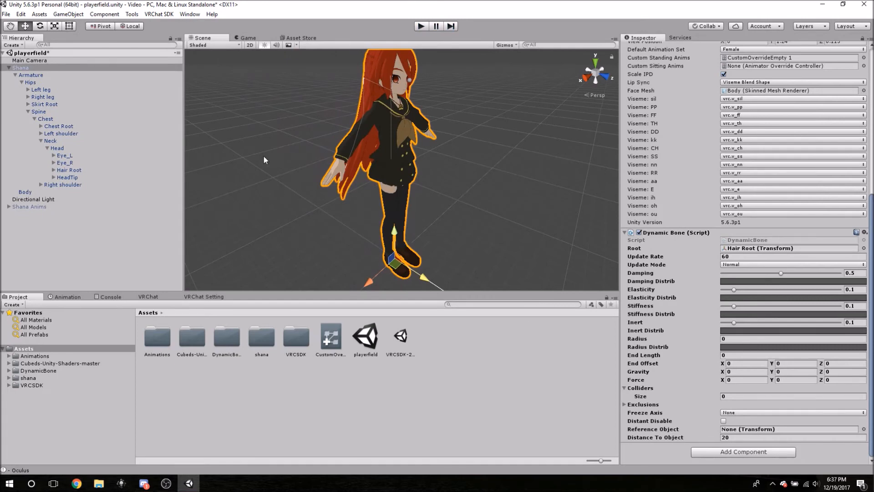
Collapse the Neck, Chest and Spine branches of Shana's armature and select the Spine bone.
left_click(41, 141)
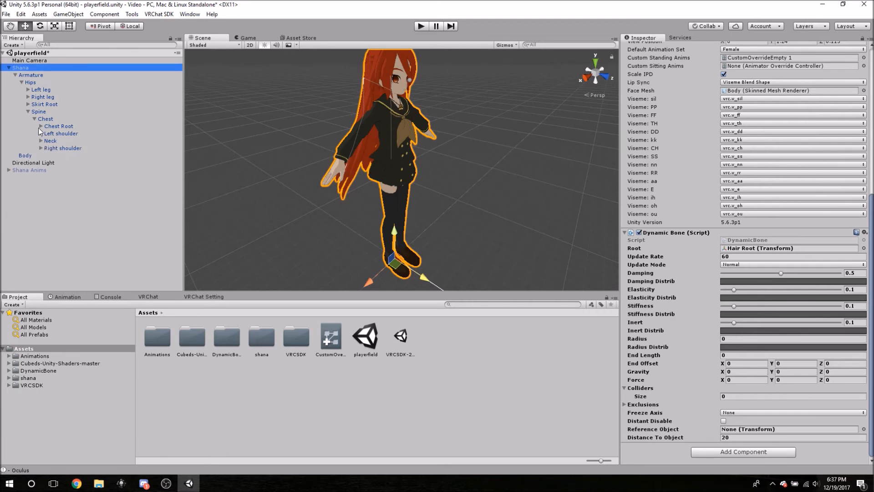
left_click(34, 119)
left_click(28, 112)
left_click(36, 111)
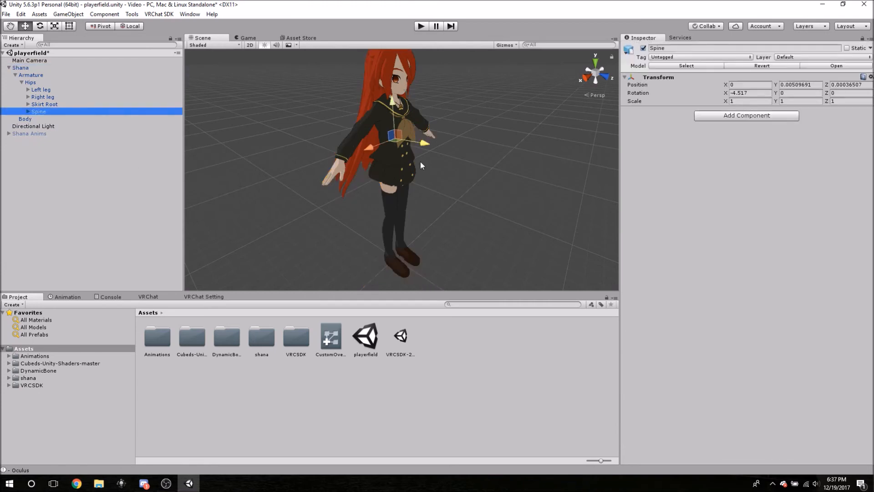
Examine Shana's torso, legs and hanging hair from several angles around the Spine bone.
right_click_drag(459, 148, 354, 138)
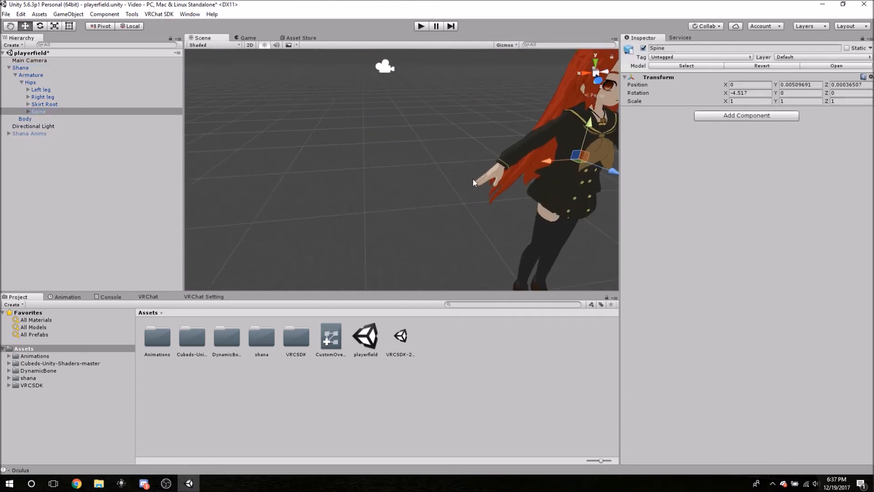
middle_click_drag(508, 203, 459, 210)
scroll(460, 210, "up", 3)
right_click_drag(460, 211, 560, 208)
scroll(523, 205, "down", 5)
middle_click_drag(346, 195, 407, 180)
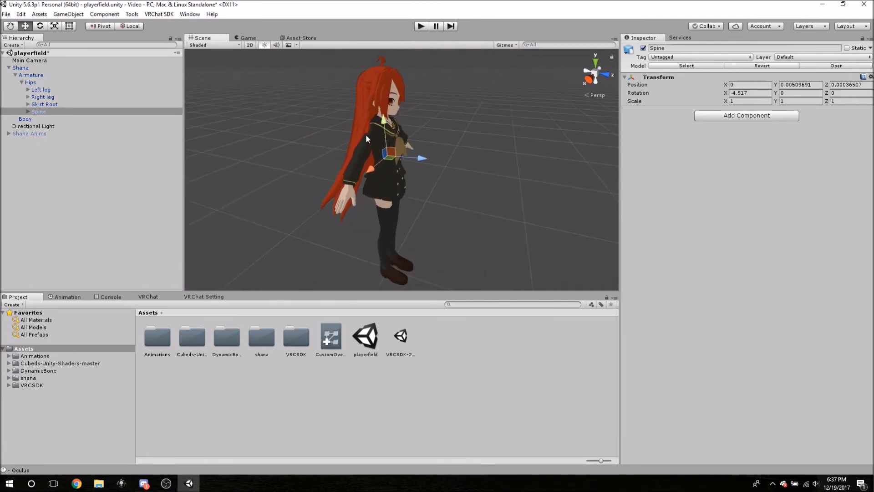
middle_click_drag(372, 223, 377, 173)
middle_click_drag(382, 121, 366, 159)
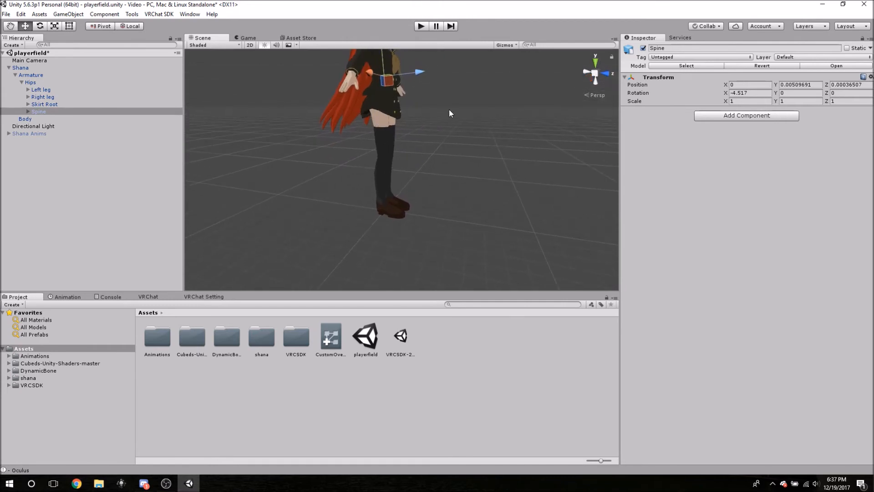
left_click_drag(439, 101, 388, 147, "alt")
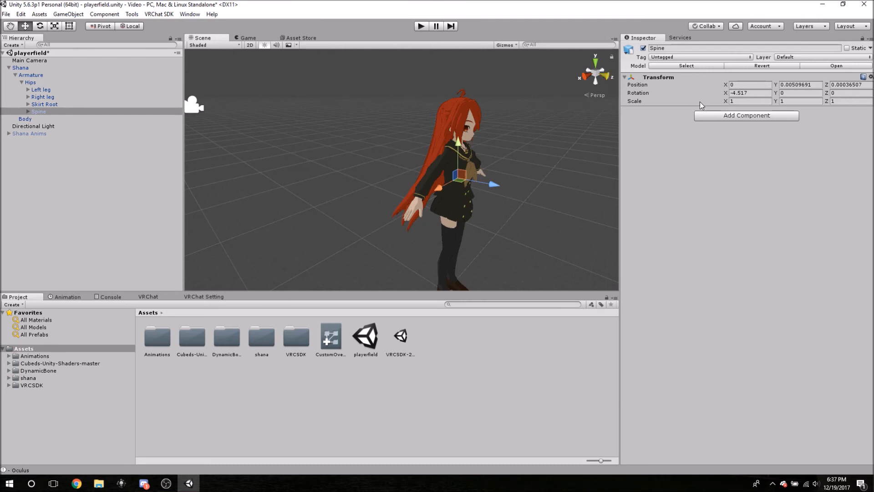
Add a Dynamic Bone Collider component to the Spine bone.
left_click(749, 115)
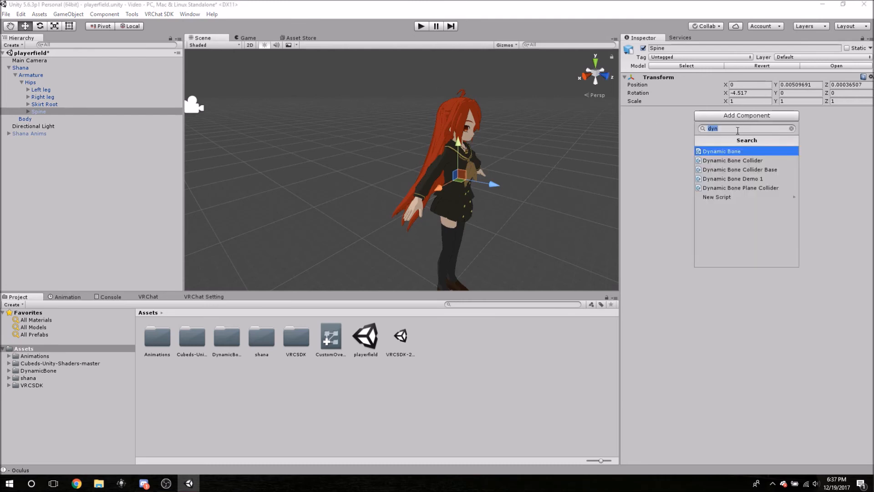
left_click(737, 162)
left_click_drag(425, 89, 595, 135, "alt")
Set the Spine collider's Radius to 0.003.
left_click(733, 151)
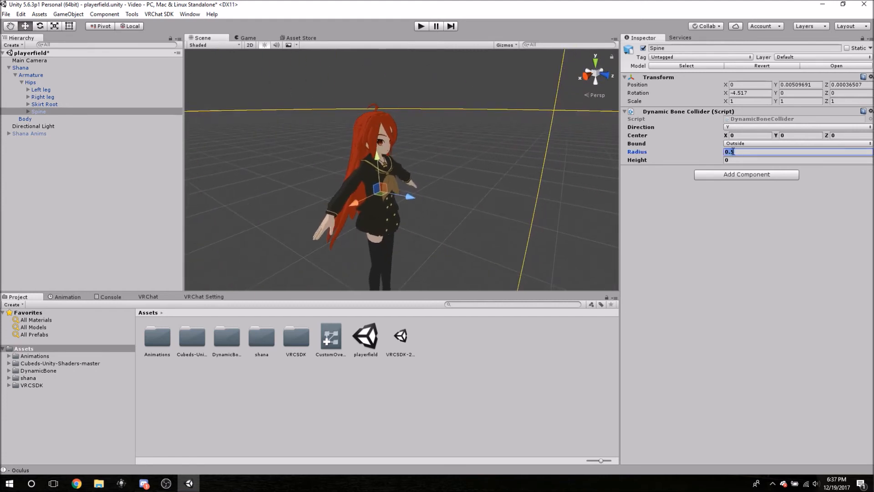
left_click(734, 151)
type("0")
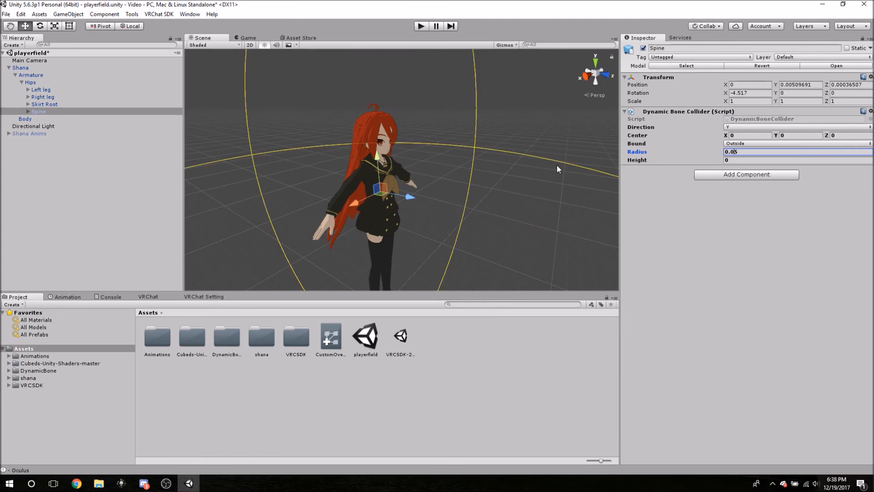
type("0")
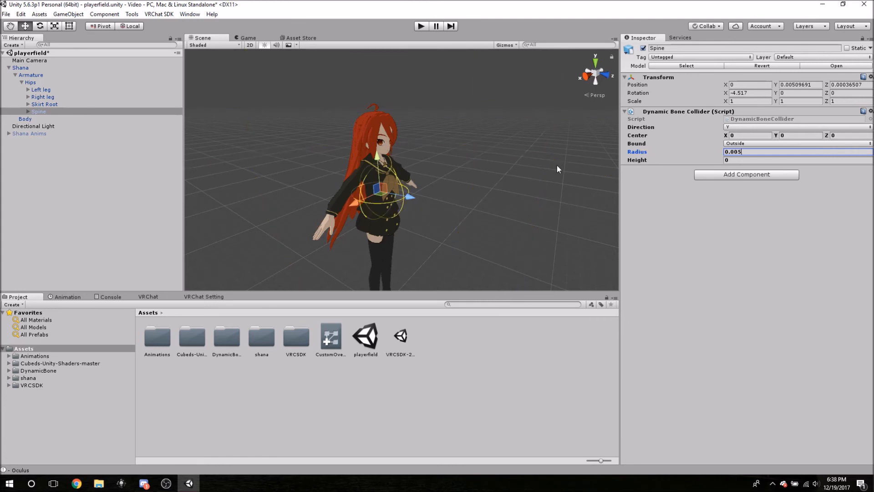
key("BackSpace")
type("3")
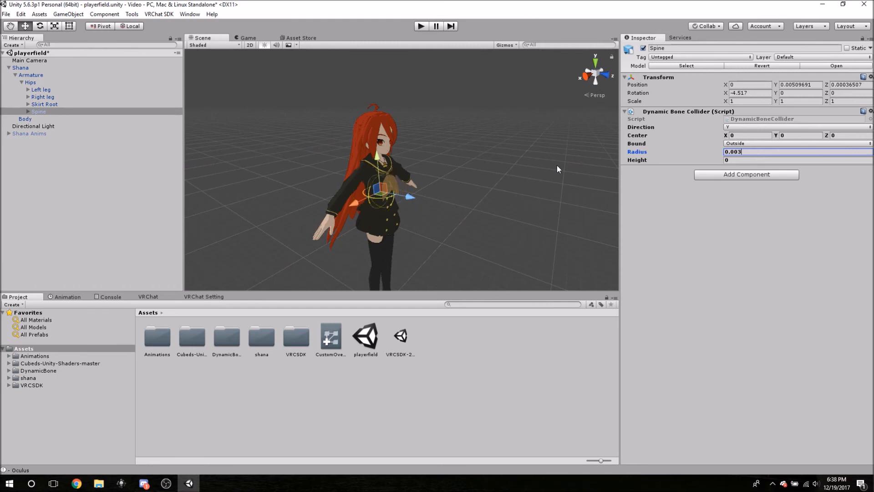
Inspect the Spine collider's fit around the torso from several sides and check the available Bound options.
right_click_drag(427, 207, 528, 185)
middle_click_drag(362, 234, 411, 202)
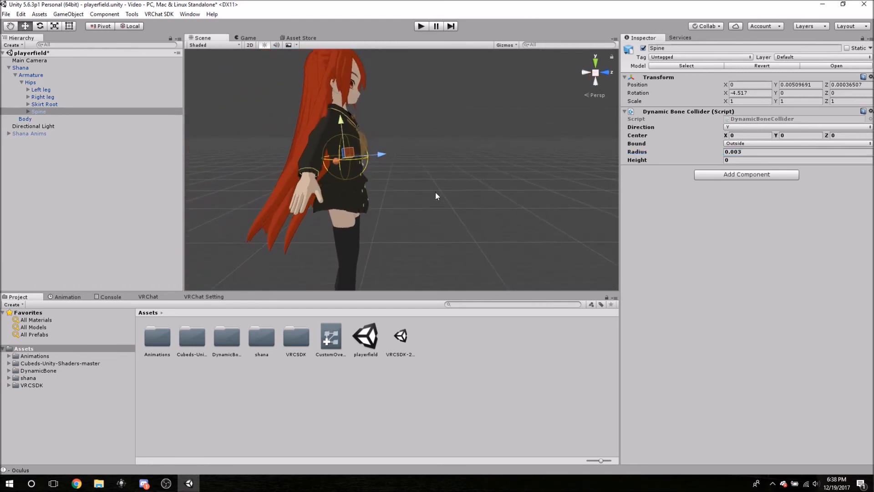
right_click_drag(435, 192, 371, 193)
middle_click_drag(490, 187, 462, 185)
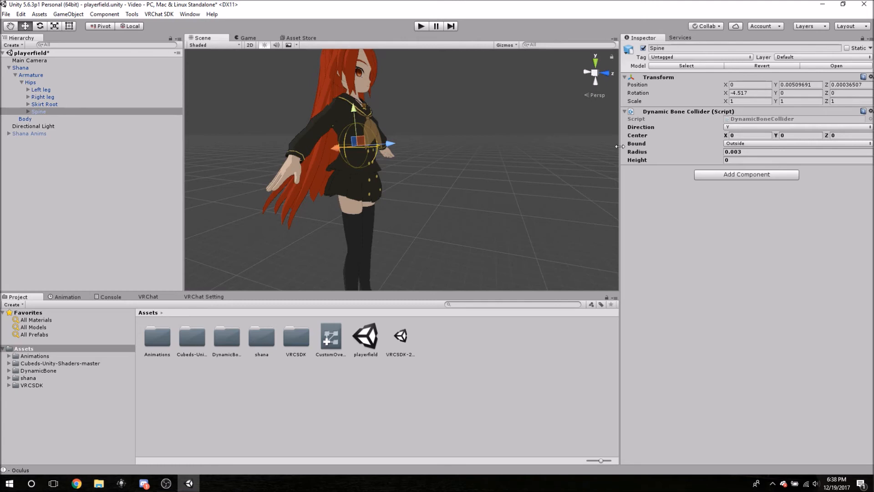
left_click(730, 144)
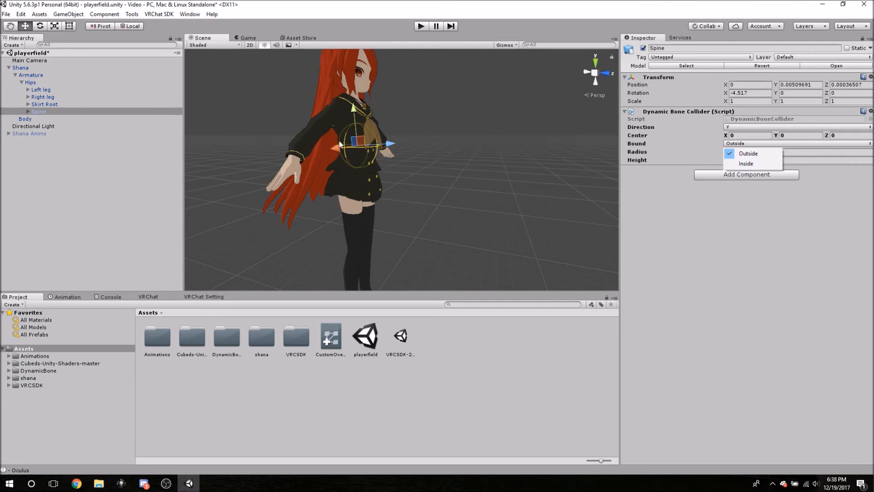
left_click(307, 107)
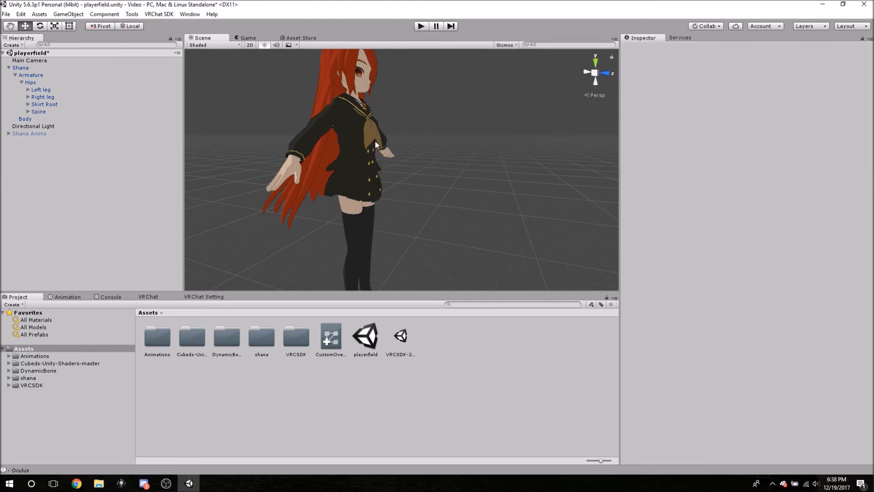
left_click(38, 112)
left_click_drag(218, 131, 421, 140, "alt")
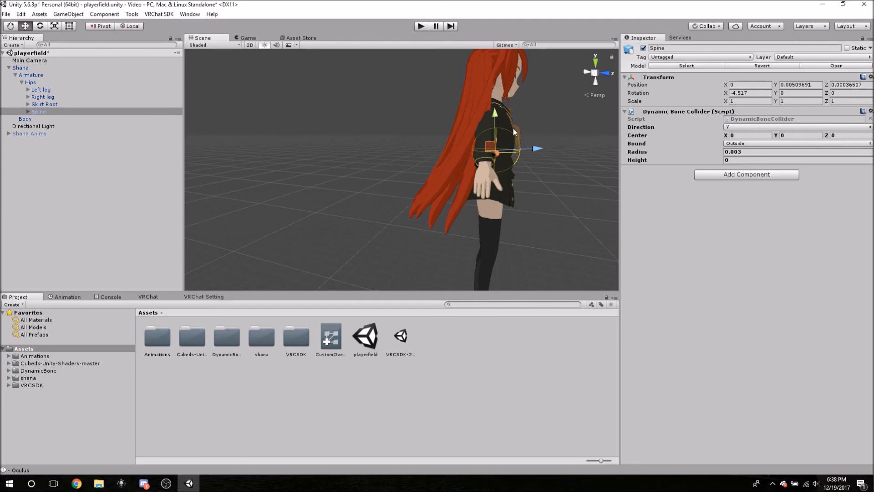
middle_click_drag(573, 162, 522, 169)
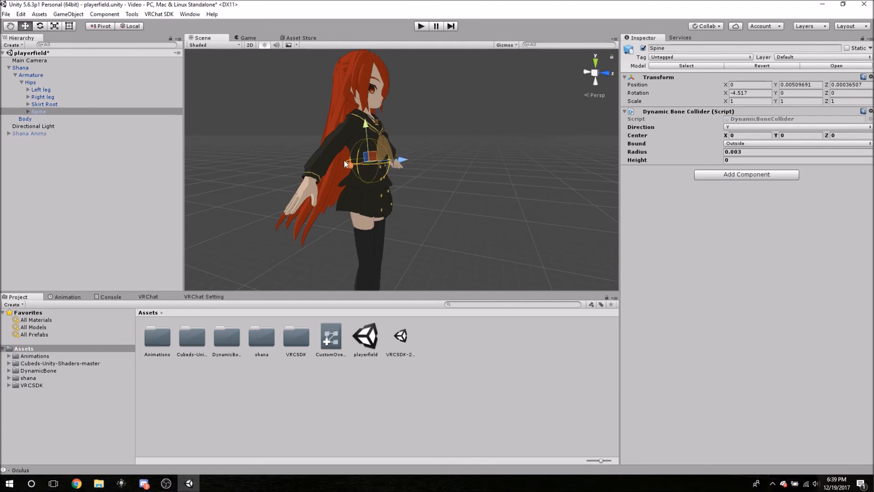
Try Heights of .002, .004 and .009 for the Spine collider, and settle on .01.
left_click(727, 161)
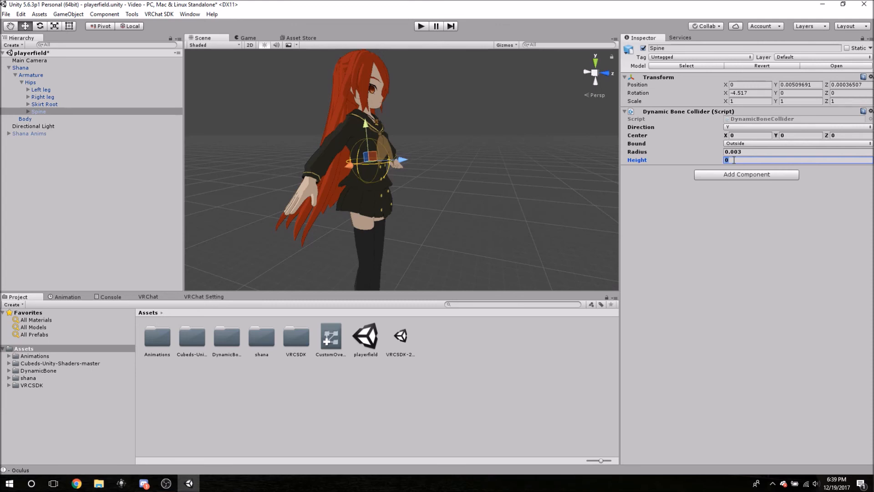
type(".002")
key("BackSpace")
type("4")
key("BackSpace")
type("9")
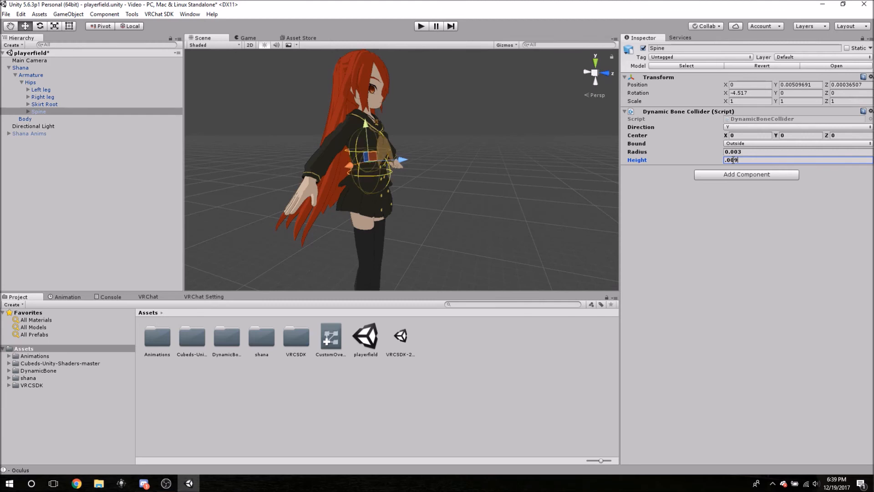
key("BackSpace")
key("BackSpace")
type("1")
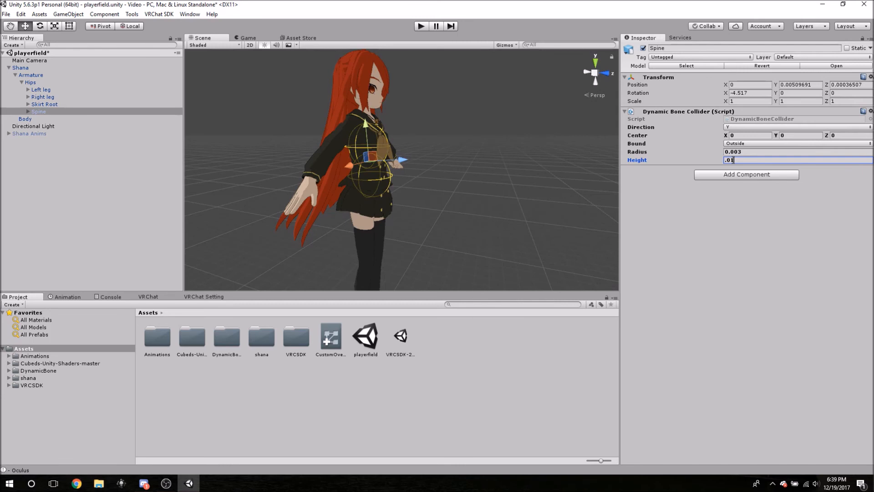
Try Heights of .03, .02 and .023 for the Spine bone's Dynamic Bone Collider.
key("BackSpace")
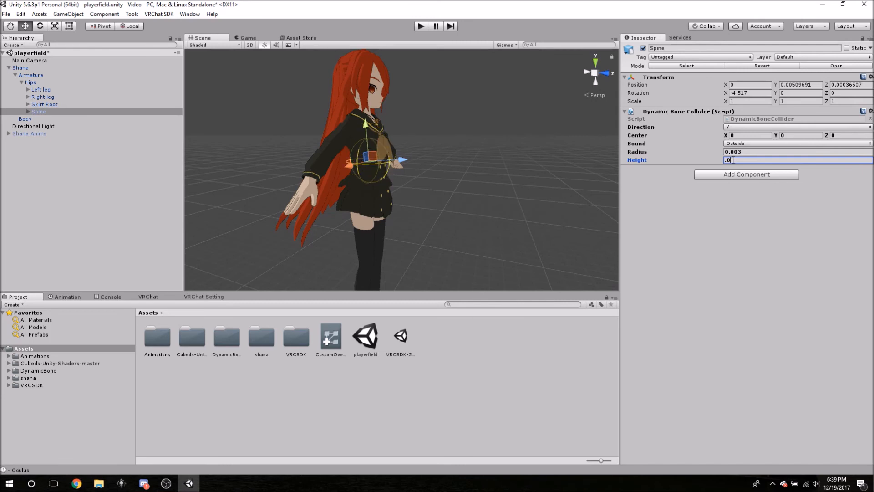
type("3")
key("BackSpace")
type("2")
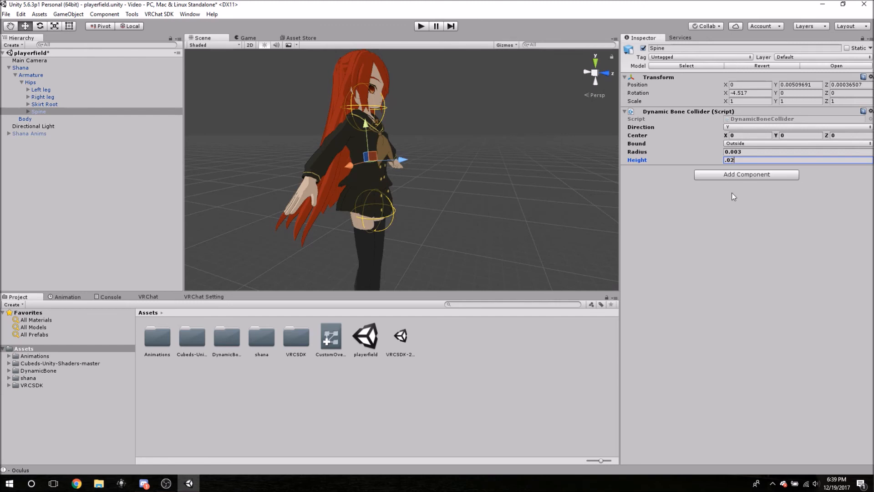
type("3")
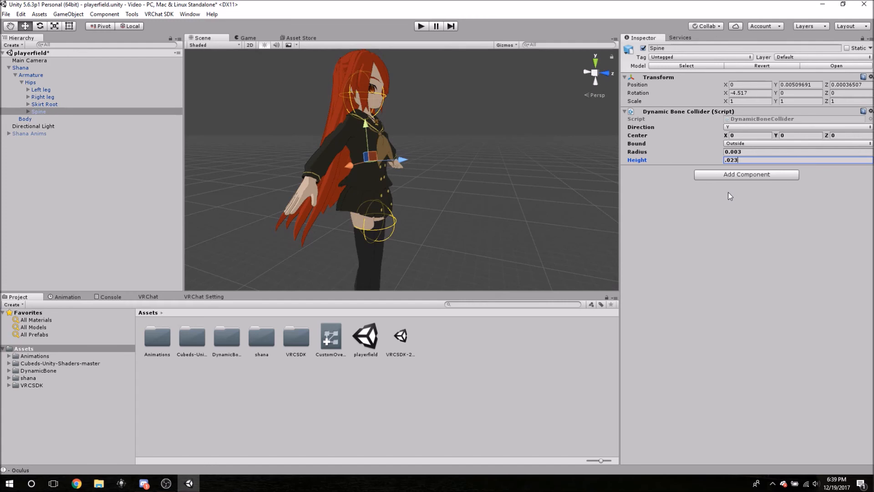
Set the Spine collider's Center Y to .001 and its Radius to 0.0025.
left_click(785, 135)
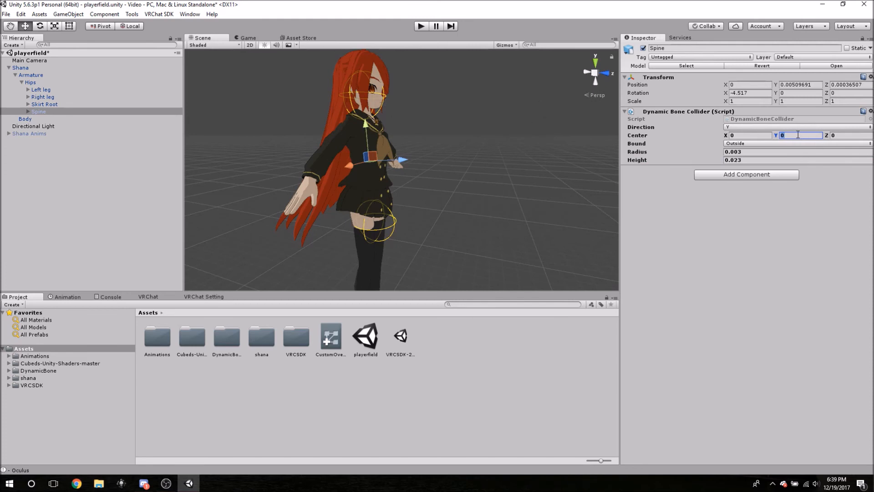
type(".001")
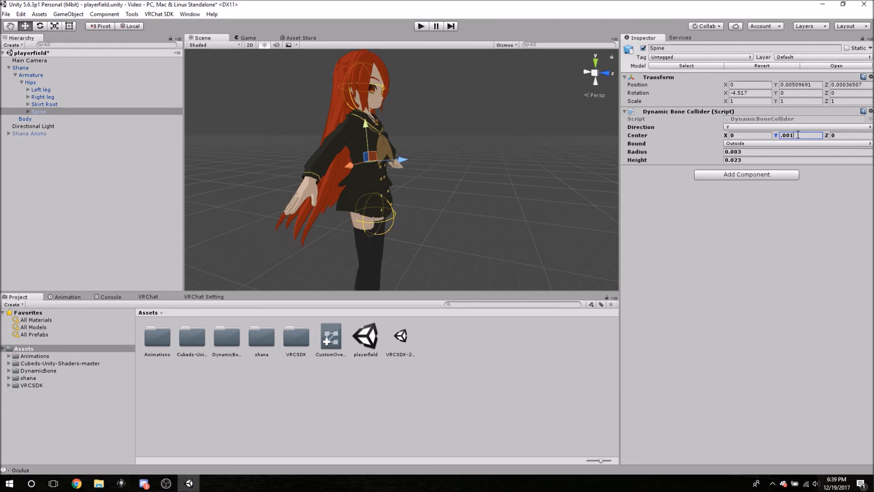
left_click(744, 153)
key("BackSpace")
type("25")
middle_click_drag(431, 192, 459, 182)
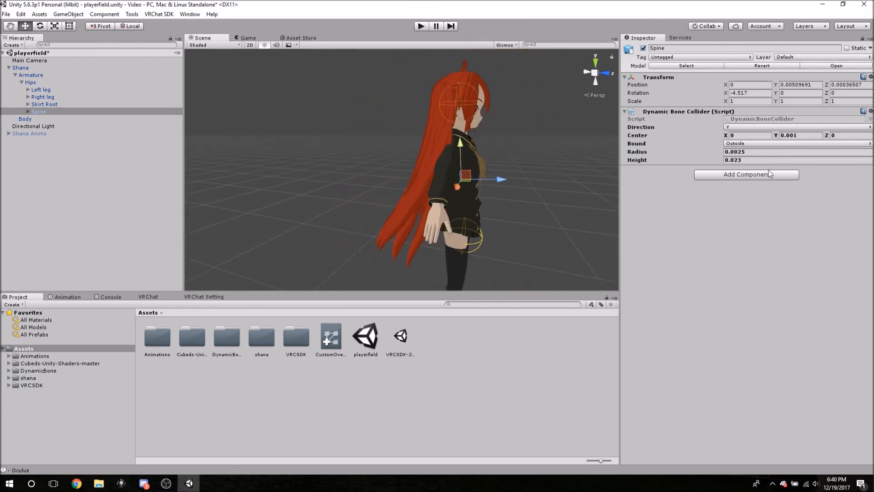
Set the Spine collider's Height to 0.02 and check its fit on the body from the side and front.
left_click(747, 160)
key("BackSpace")
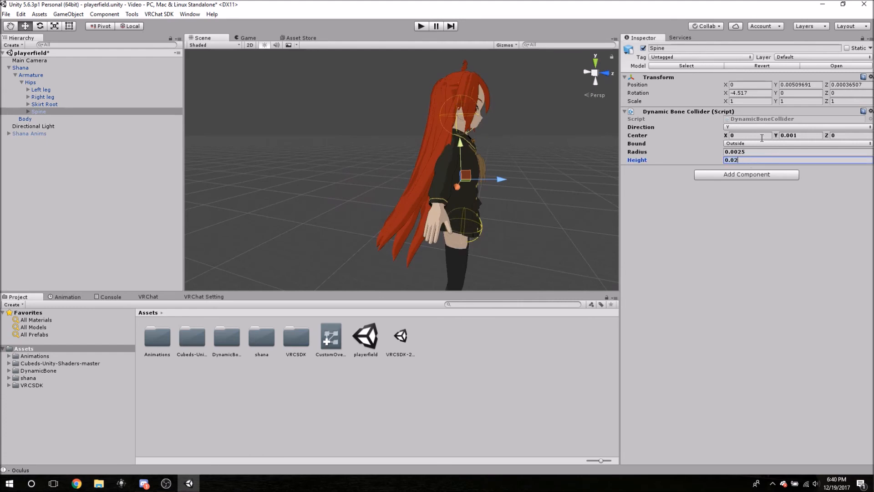
left_click_drag(573, 174, 544, 171, "alt")
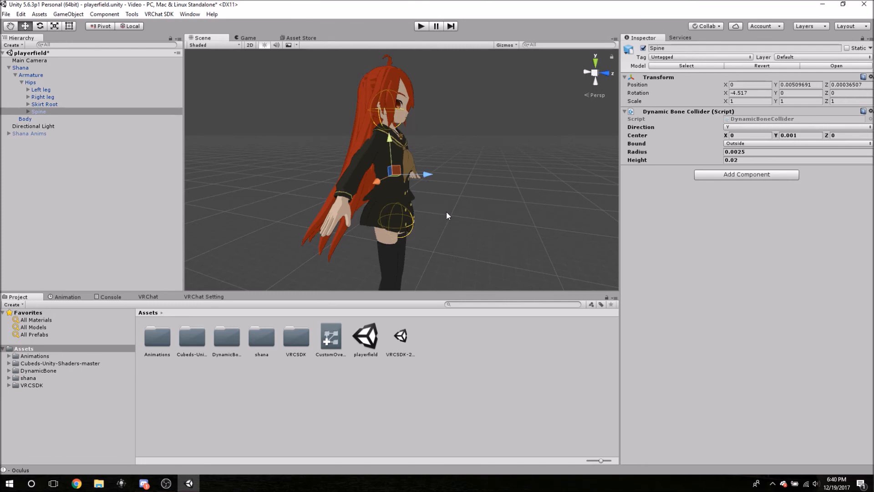
left_click_drag(468, 128, 368, 144, "alt")
middle_click_drag(412, 130, 324, 148)
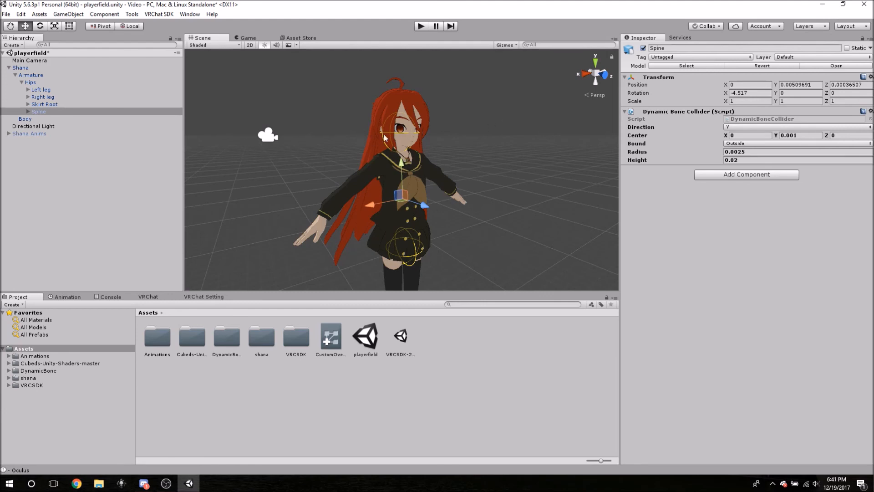
right_click(669, 113)
left_click(664, 113)
left_click(658, 113)
left_click(658, 113)
Collapse the bone hierarchy and set the Colliders size to 1 in the Dynamic Bone script on the Shana avatar root.
left_click(21, 82)
left_click(15, 75)
left_click(9, 67)
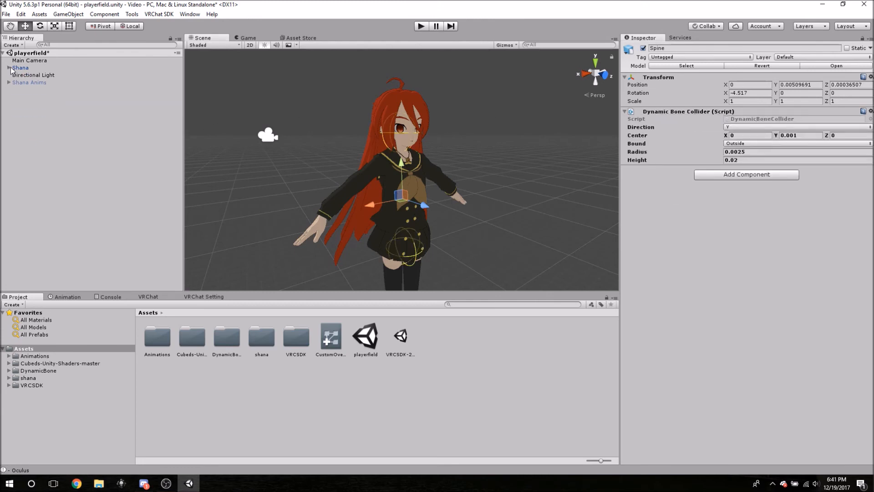
left_click(18, 68)
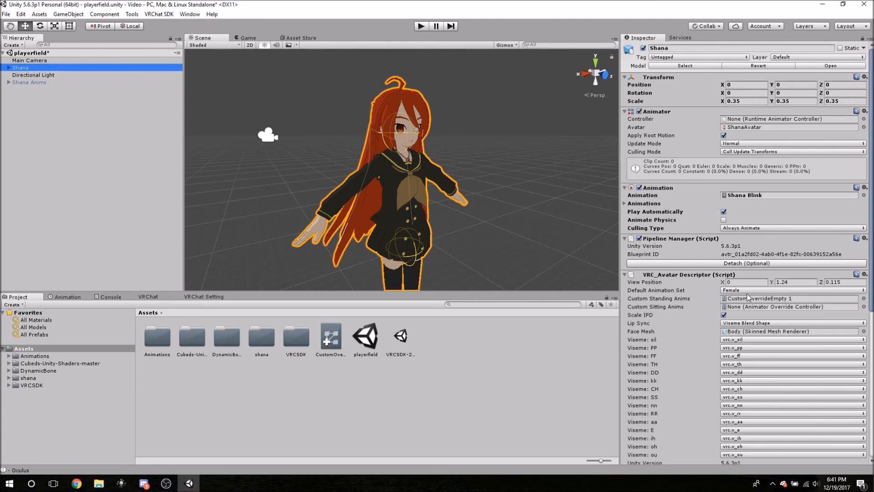
scroll(747, 298, "down", 4)
scroll(697, 345, "down", 5)
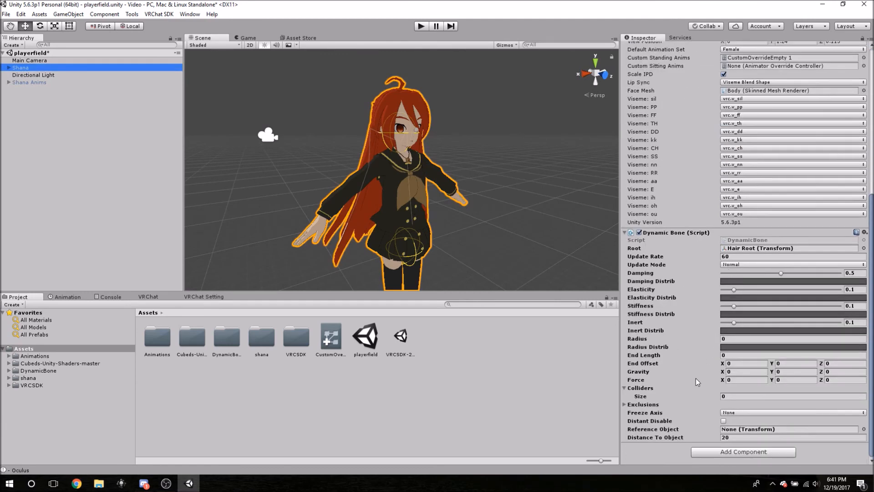
left_click(733, 396)
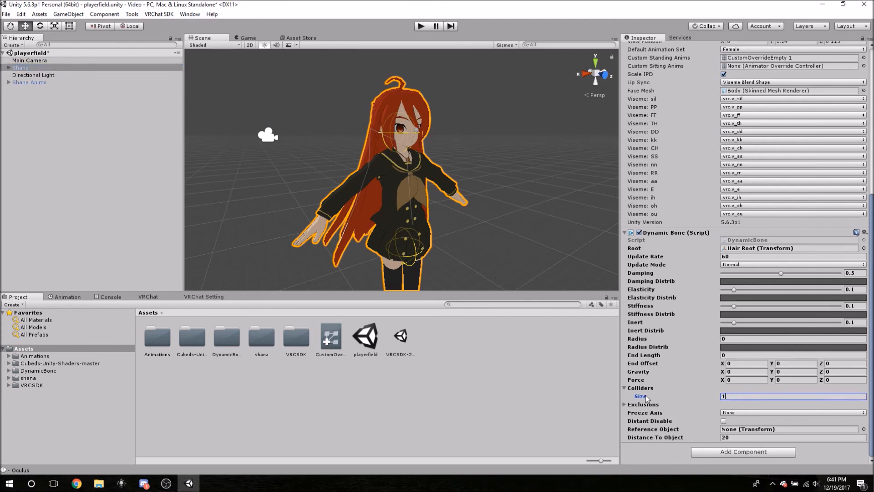
key("Return")
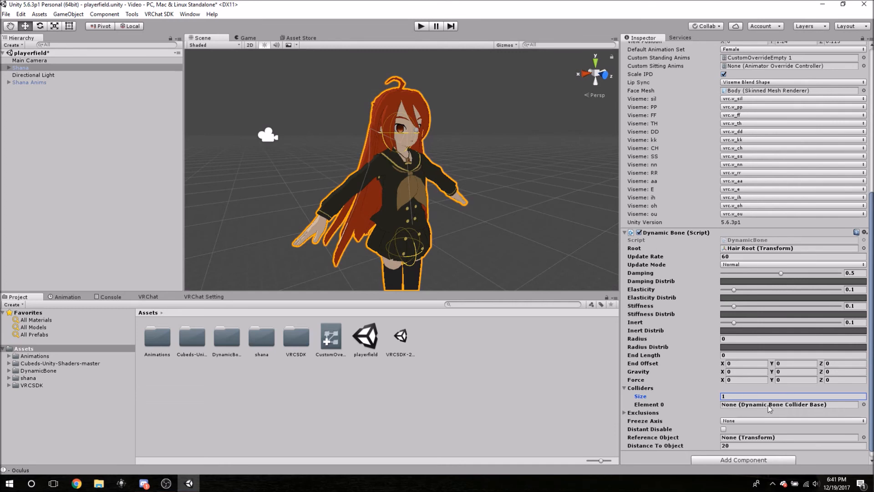
Assign the Spine collider to Element 0 of the hair Dynamic Bone's Colliders list.
left_click(864, 404)
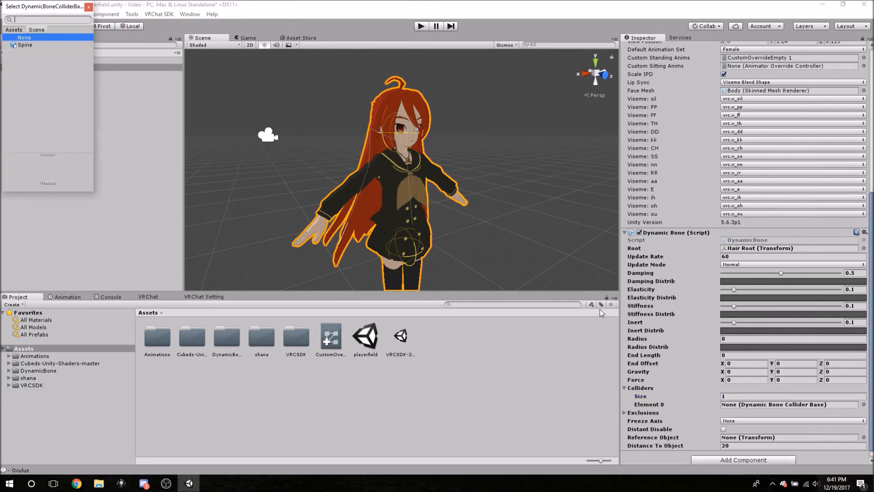
left_click(22, 44)
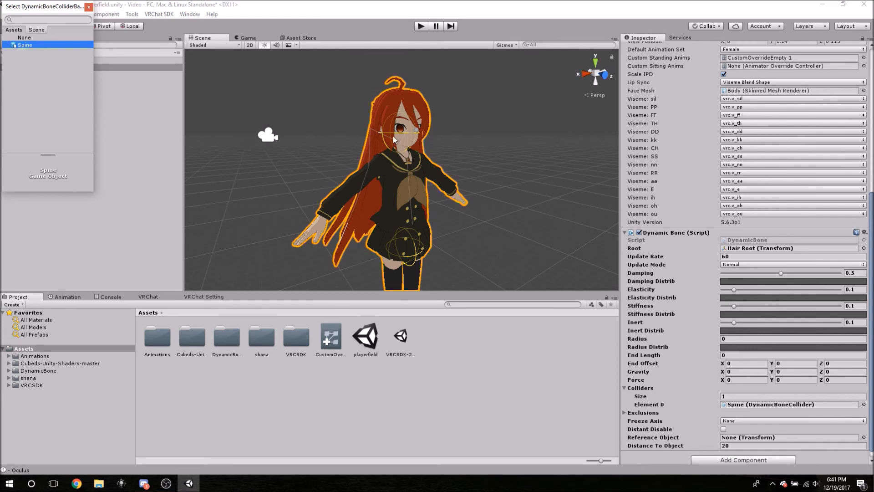
double_click(31, 44)
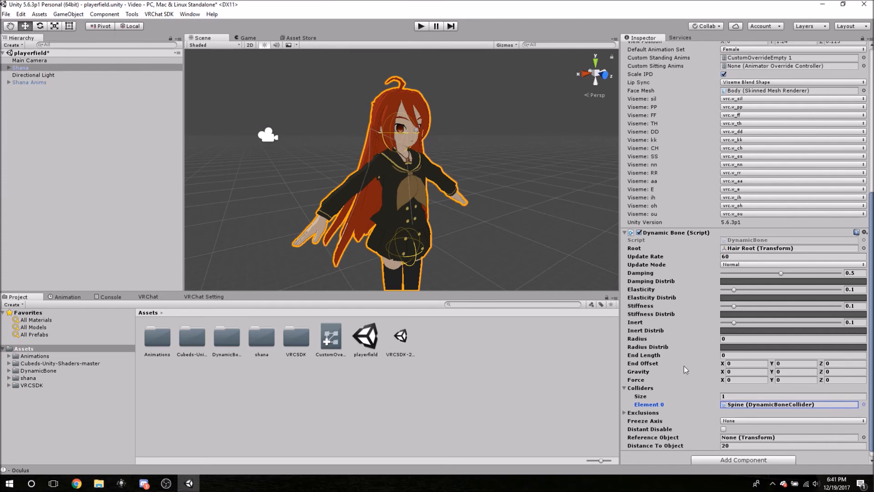
Test the hair physics against the Spine collider in Play mode by moving Shana along the Z axis, and stop the playback.
left_click_drag(476, 228, 375, 120, "alt")
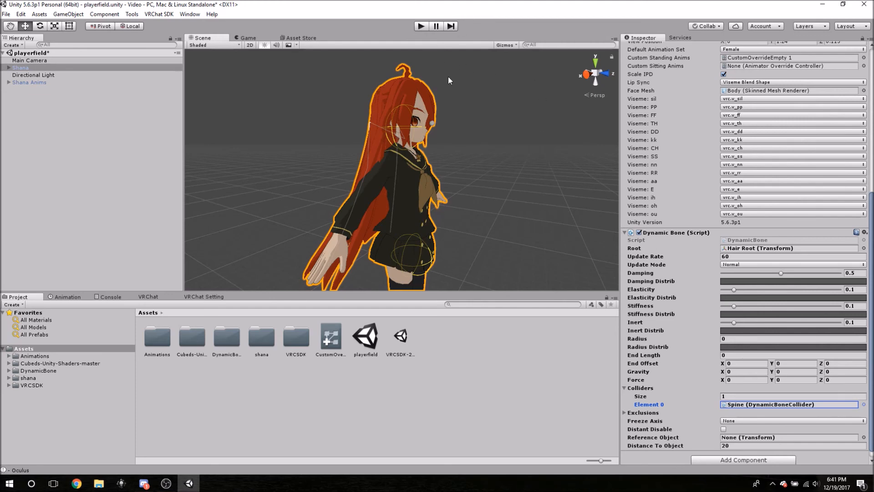
scroll(698, 332, "down", 1)
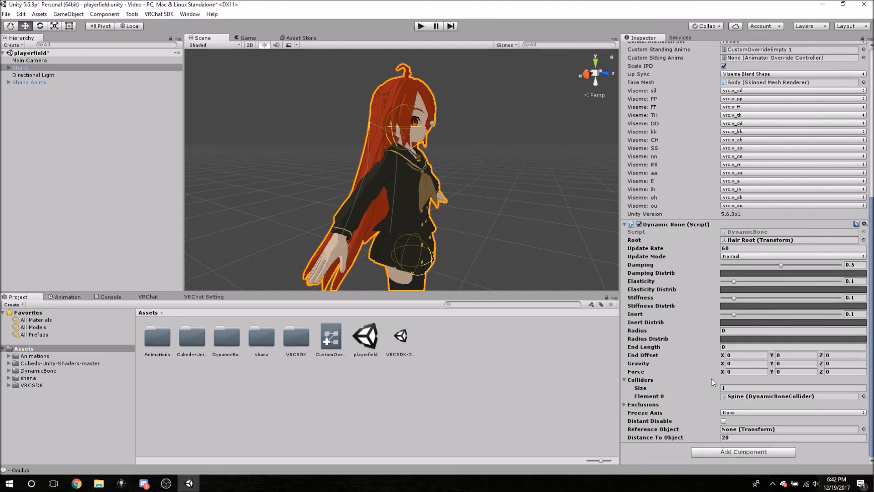
left_click(420, 28)
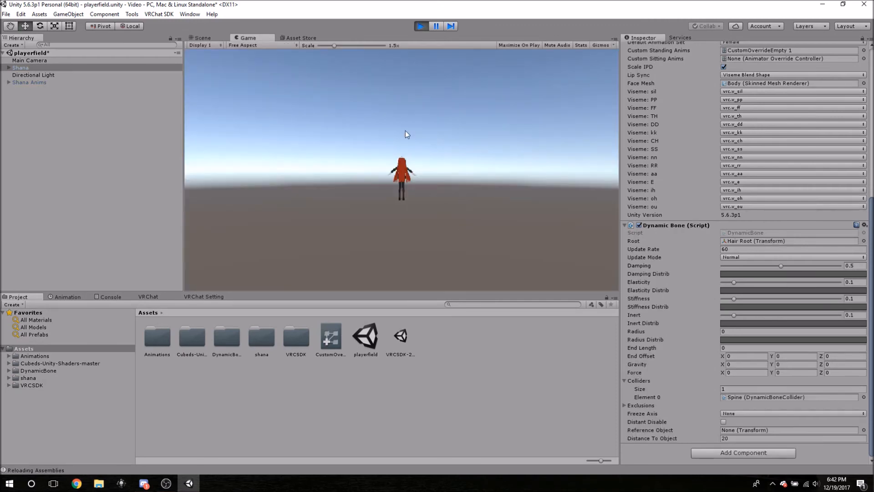
left_click(202, 38)
scroll(450, 169, "down", 6)
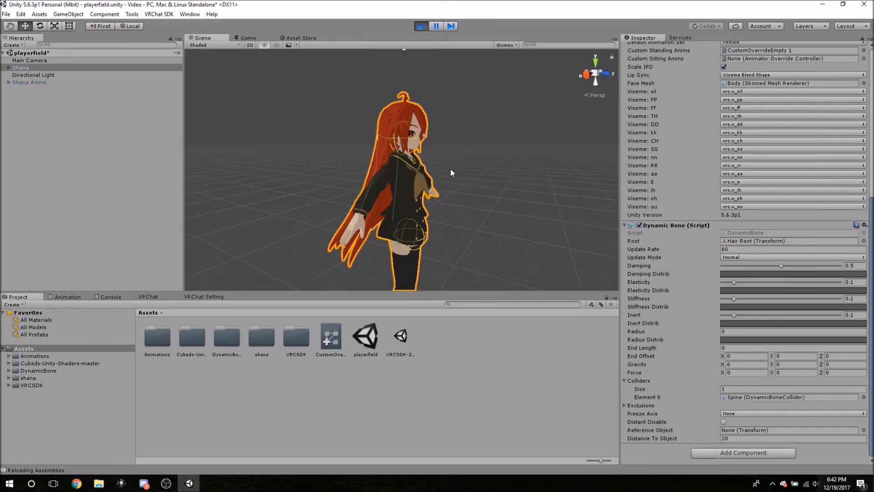
mouse_move(470, 200)
middle_mouse_down()
mouse_move(469, 179)
mouse_move(467, 206)
middle_mouse_up()
right_click_drag(467, 205, 487, 268)
scroll(447, 151, "down", 3)
middle_click_drag(445, 138, 452, 155)
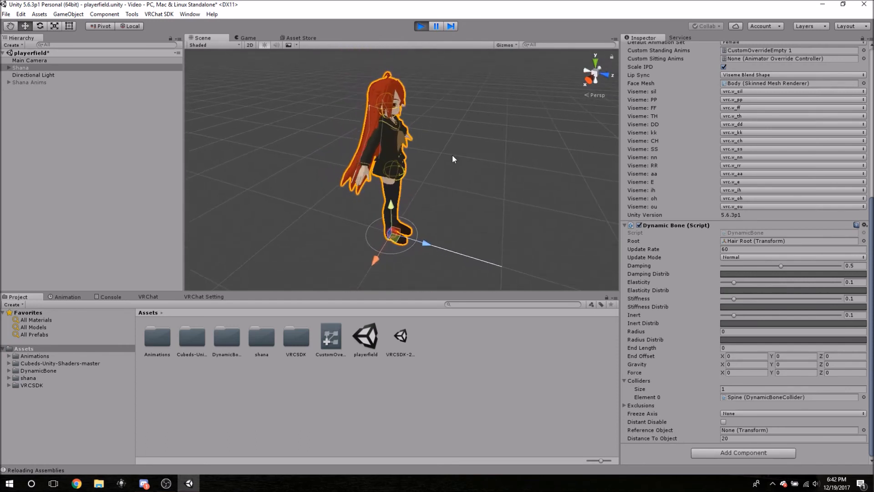
mouse_move(426, 242)
left_mouse_down()
mouse_move(255, 201)
mouse_move(318, 222)
mouse_move(414, 223)
mouse_move(304, 219)
mouse_move(293, 221)
mouse_move(387, 236)
mouse_move(292, 235)
mouse_move(427, 243)
left_mouse_up()
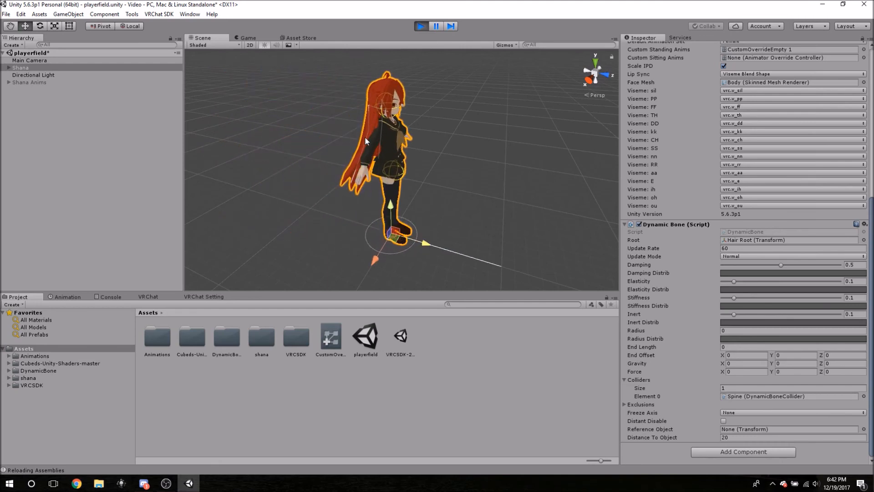
left_click_drag(447, 111, 447, 134, "alt")
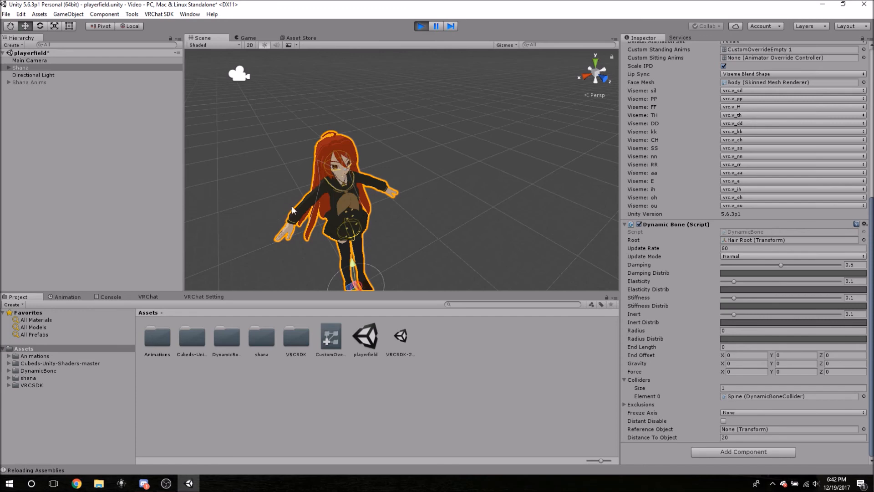
middle_click_drag(282, 184, 292, 160)
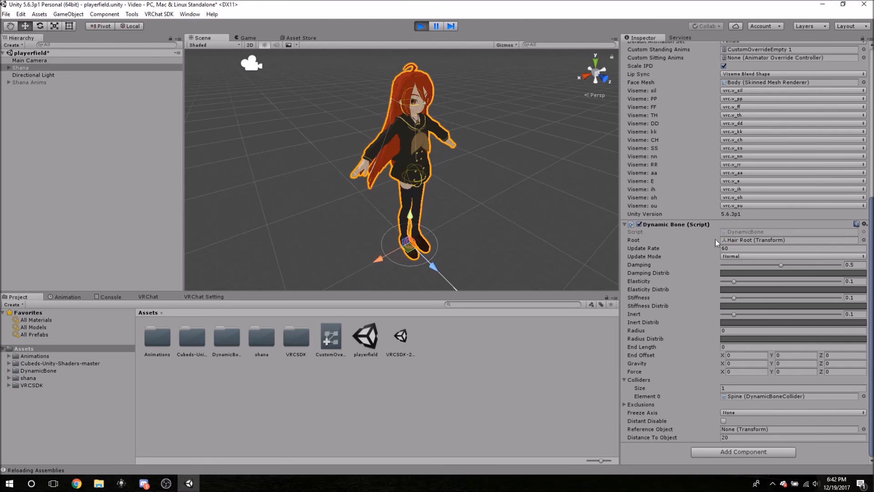
left_click(626, 225)
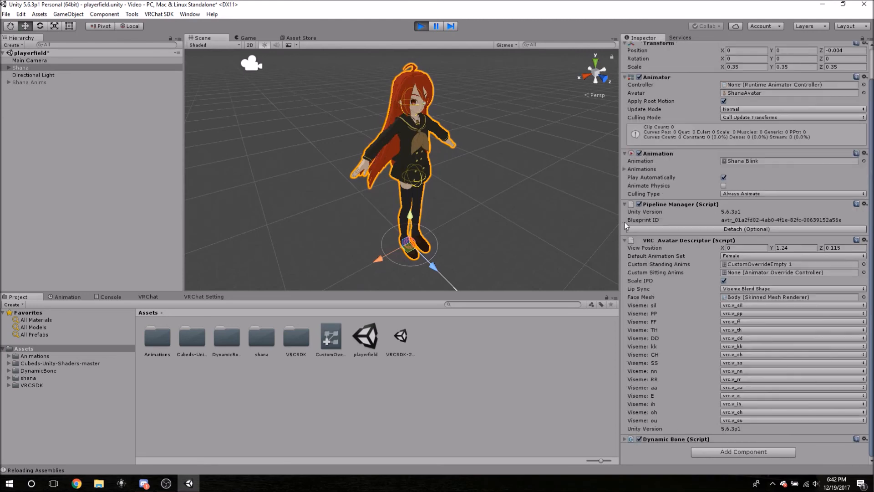
left_click(625, 274)
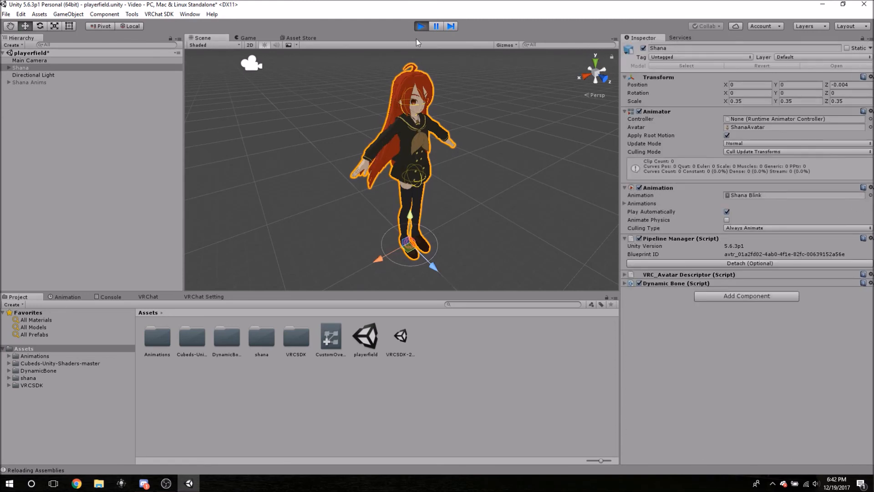
left_click(420, 27)
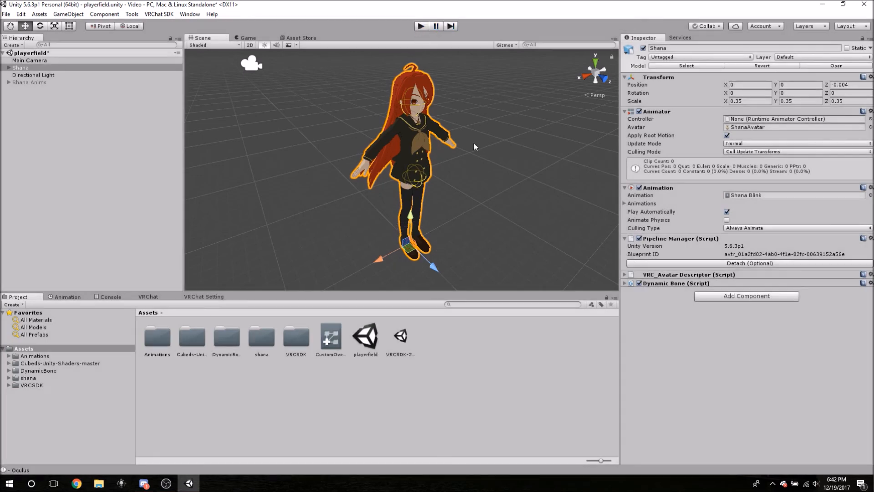
Review Shana's VRC_Avatar Descriptor and Dynamic Bone settings together with the avatar in the scene.
left_click(624, 275)
scroll(655, 339, "down", 2)
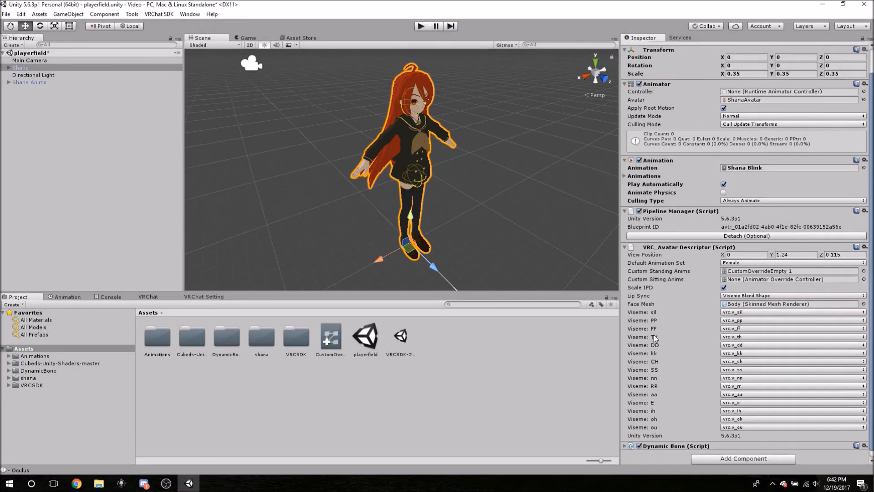
left_click(624, 439)
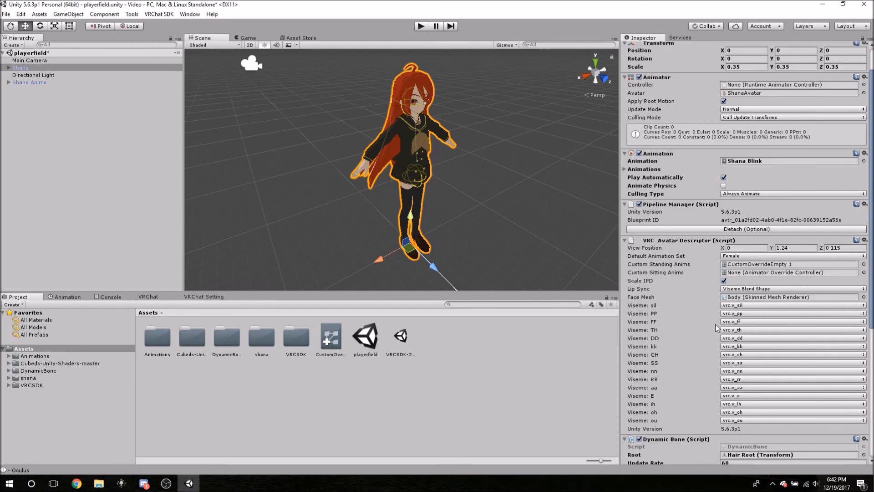
scroll(718, 330, "down", 10)
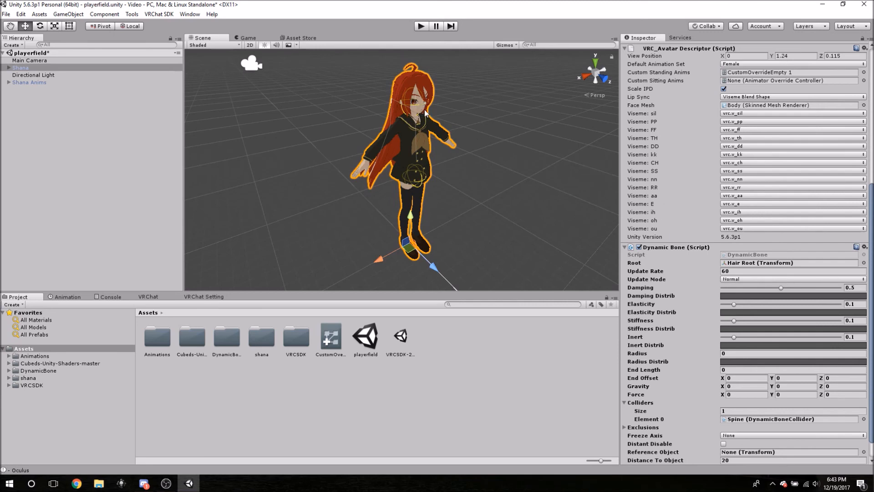
mouse_move(474, 96)
middle_mouse_down()
mouse_move(453, 92)
mouse_move(464, 104)
mouse_move(465, 97)
middle_mouse_up()
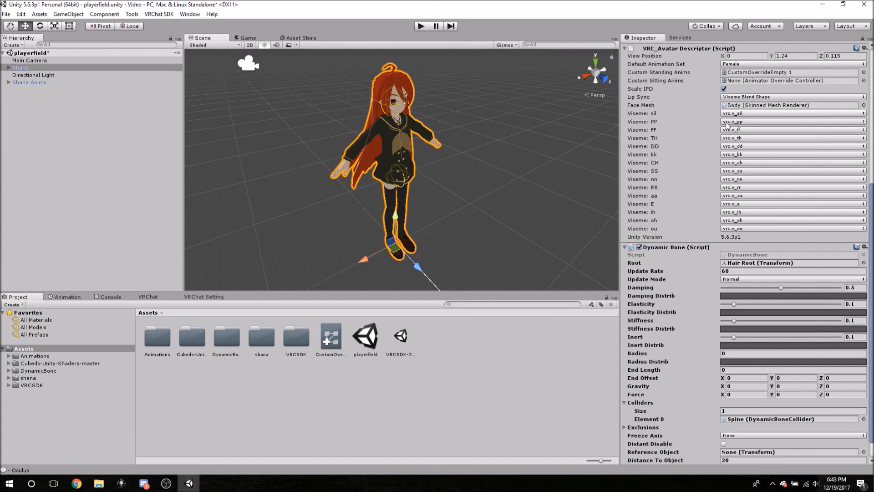
scroll(727, 131, "up", 5)
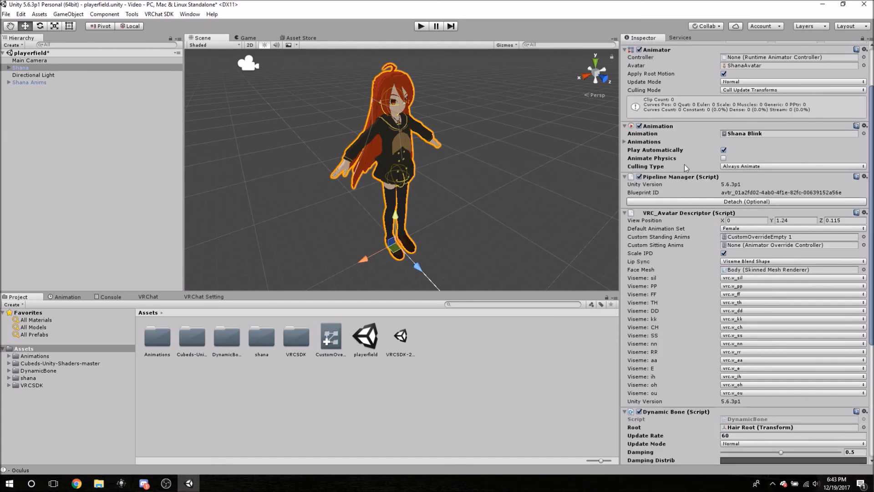
left_click(822, 4)
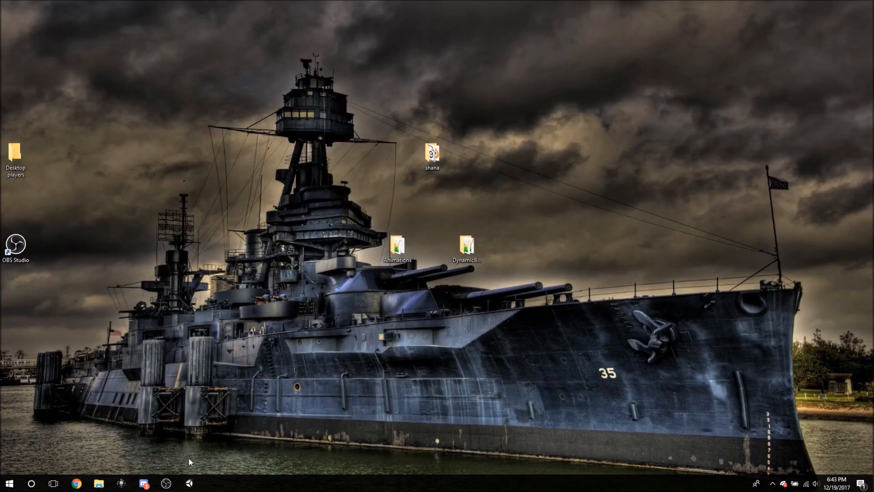
left_click(189, 483)
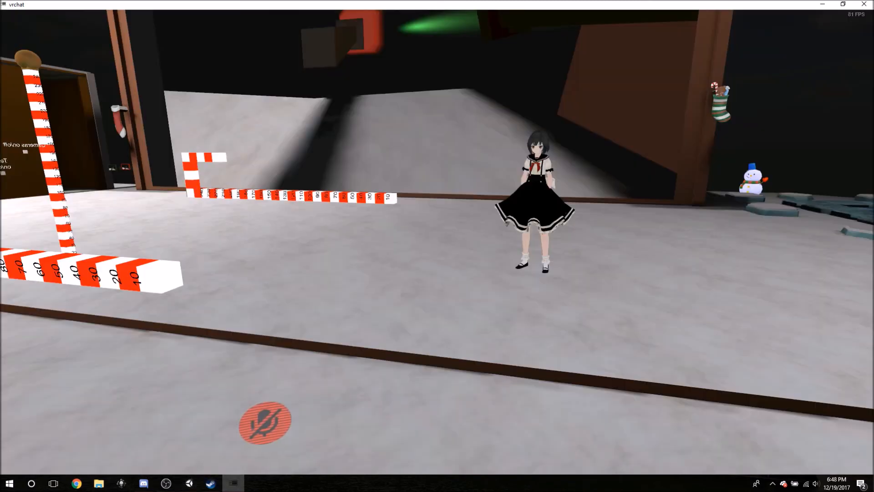
In VRChat, unmute the microphone and walk the black-haired avatar up to the mirror.
key("w")
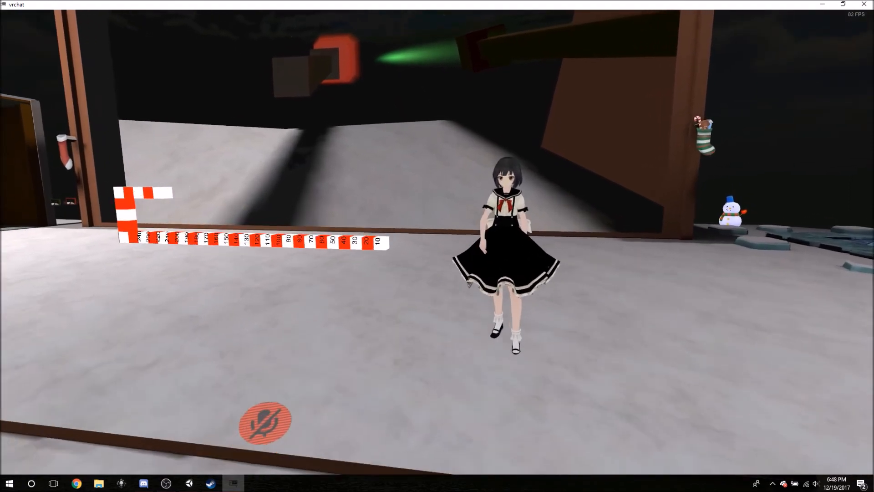
key("v")
key("w")
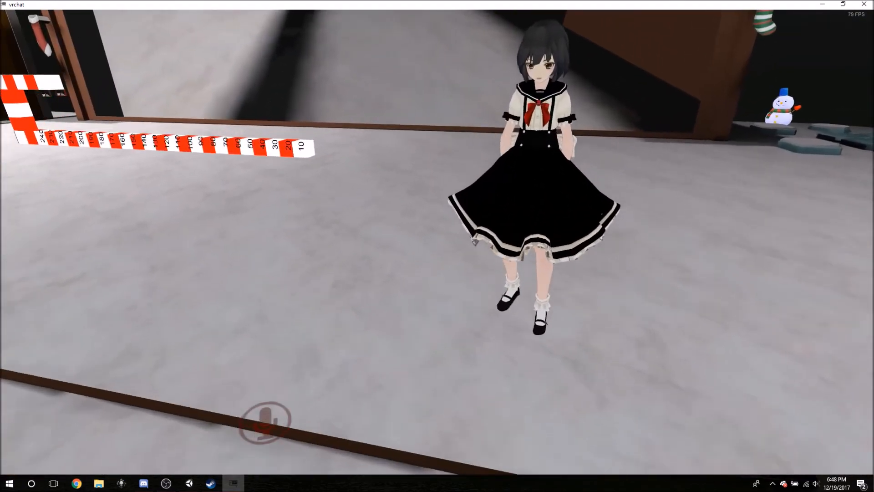
key("s")
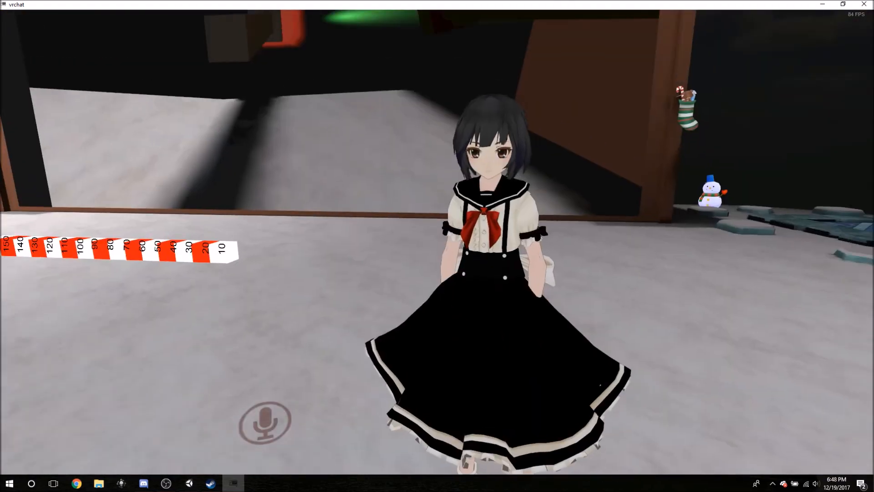
Change the avatar to the red-haired Shana model from the Personal avatars.
key("Escape")
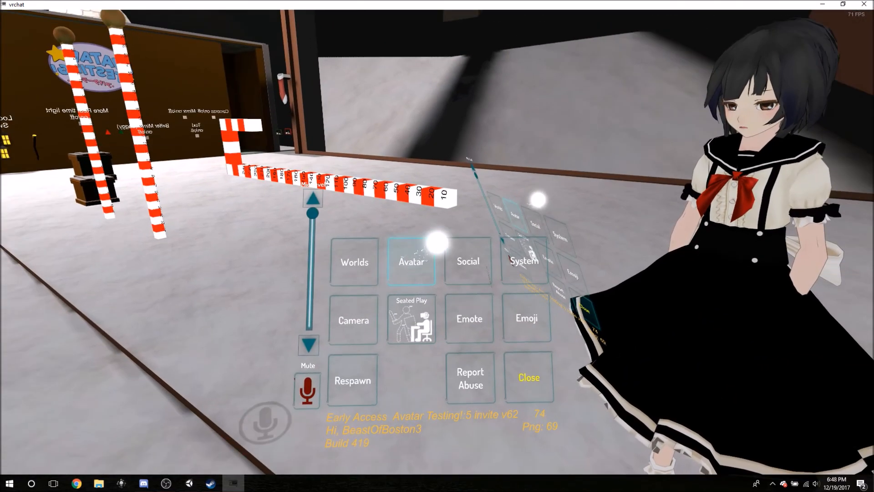
left_click(437, 242)
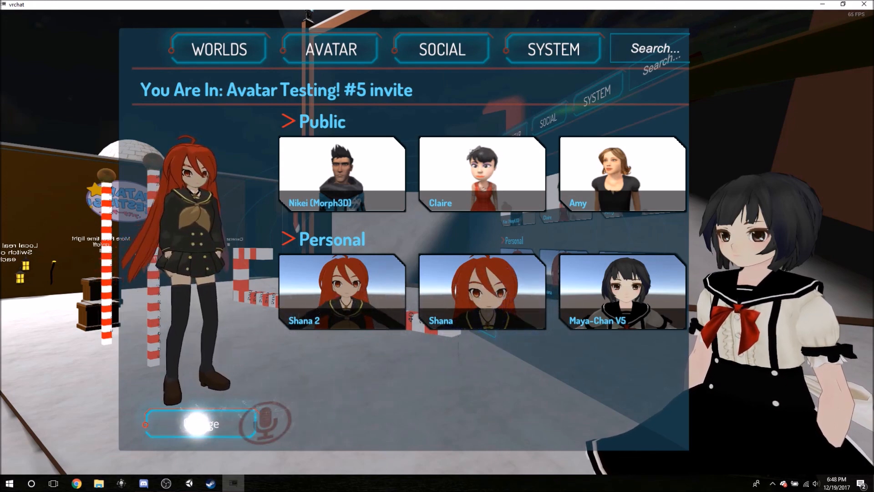
left_click(198, 423)
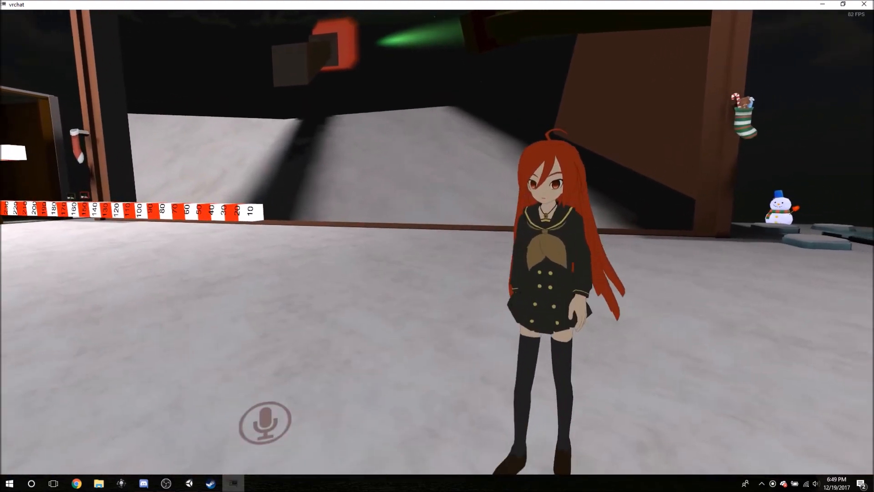
Walk Shana toward and away from the mirror to examine her face, lip sync and hair physics.
key("w")
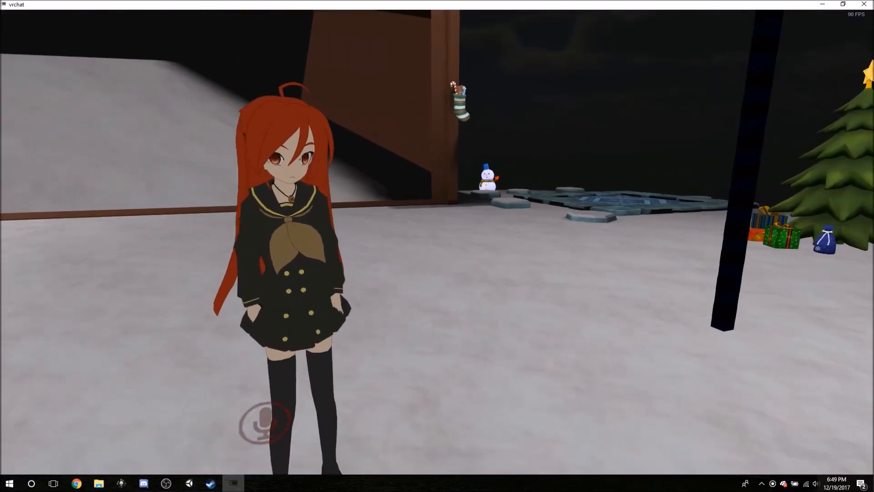
key("s")
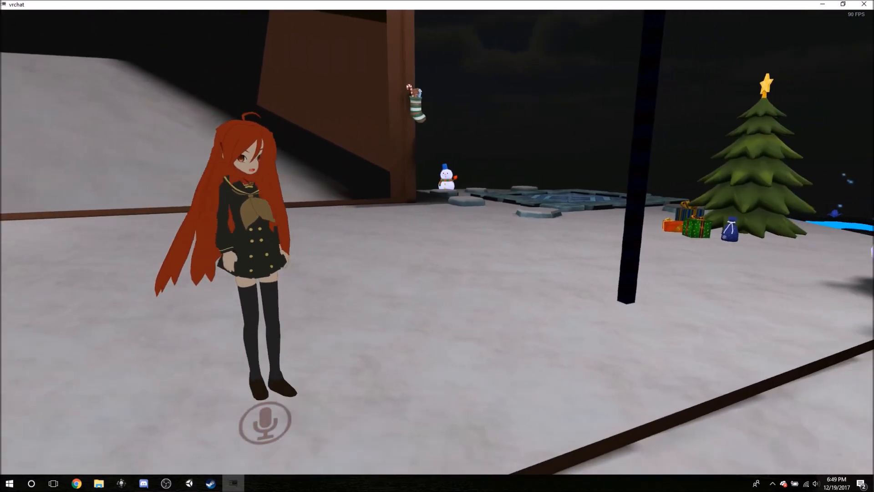
key("w")
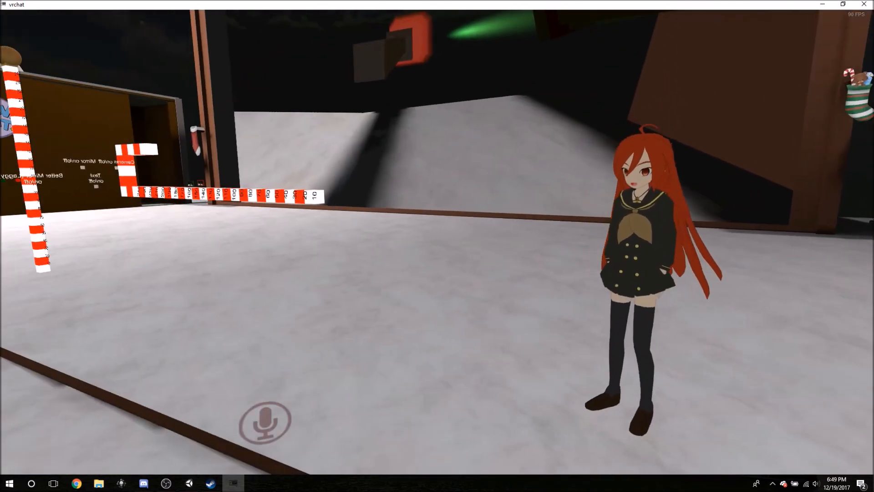
key("w")
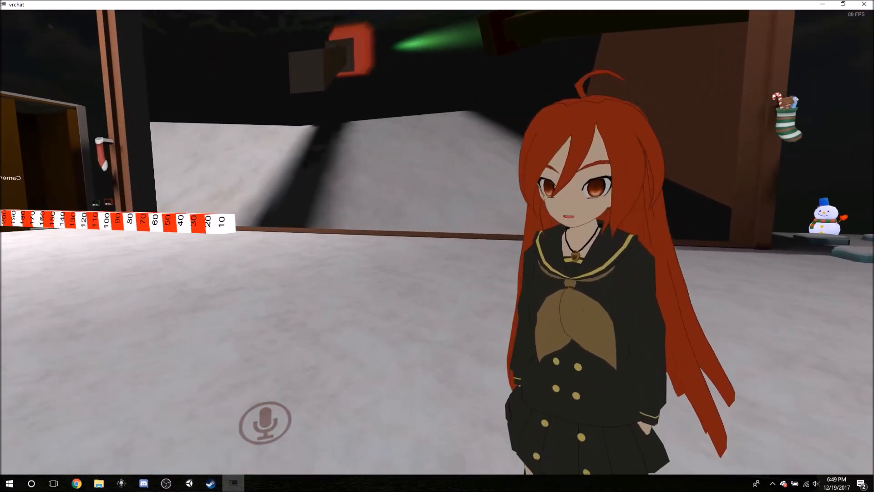
key("s")
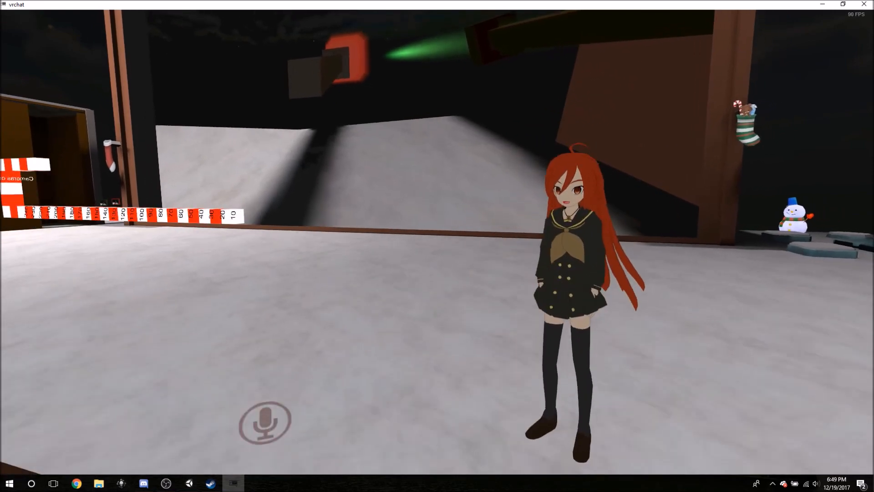
key("s")
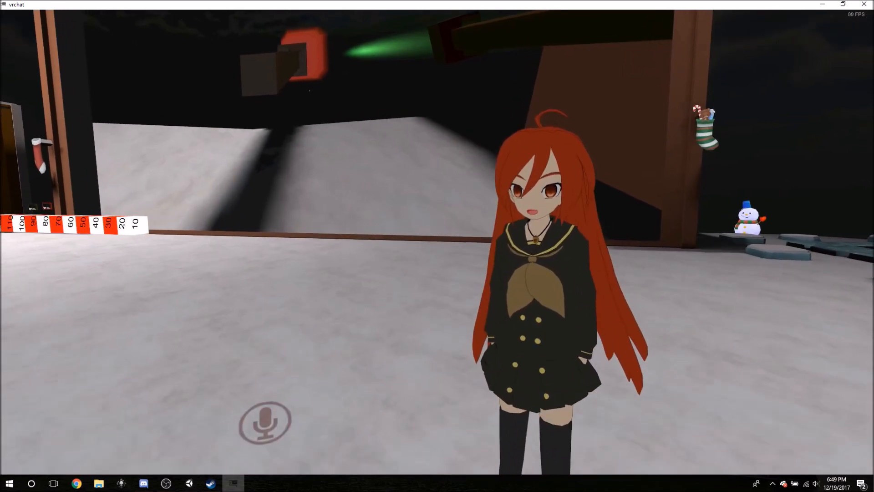
key("s")
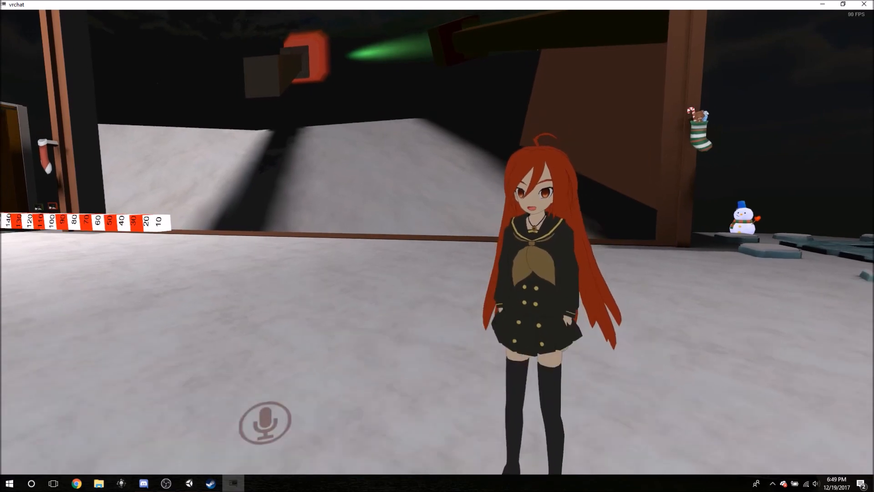
key("s")
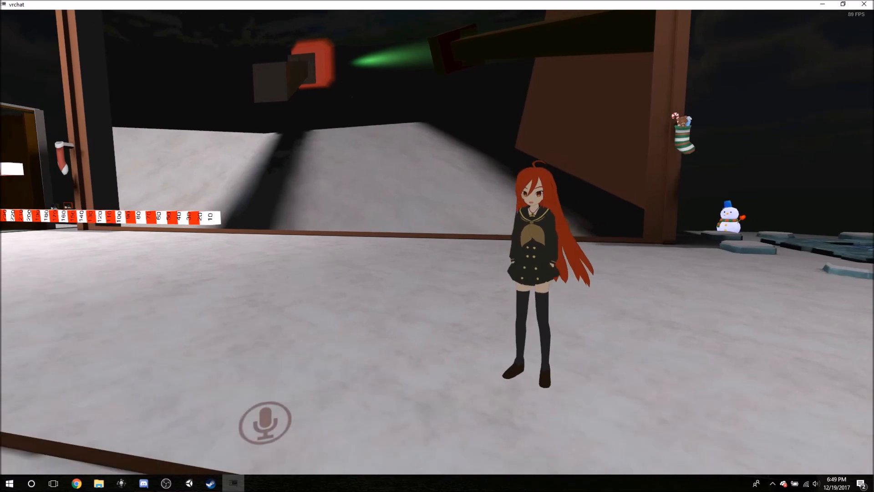
key("w")
key("s")
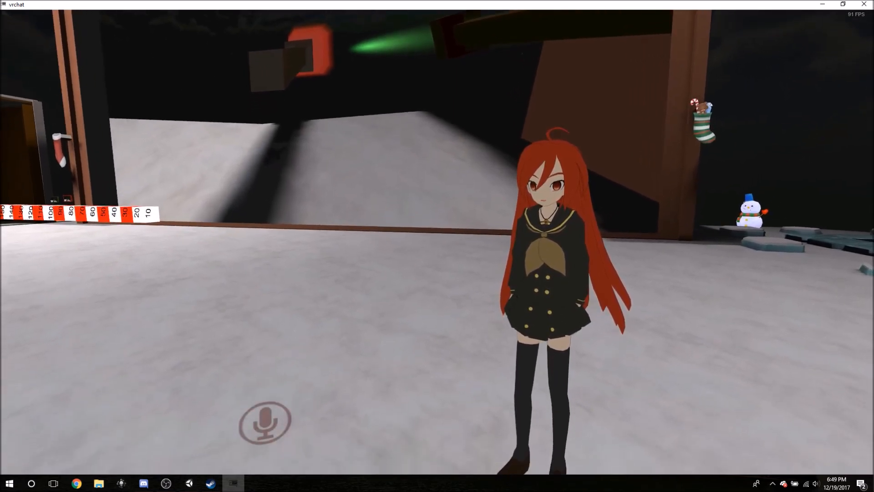
key("s")
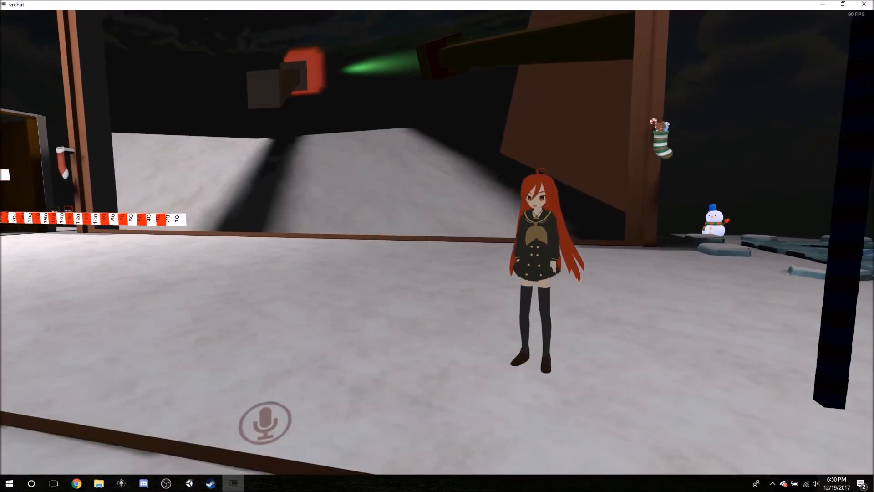
key("w")
key("s")
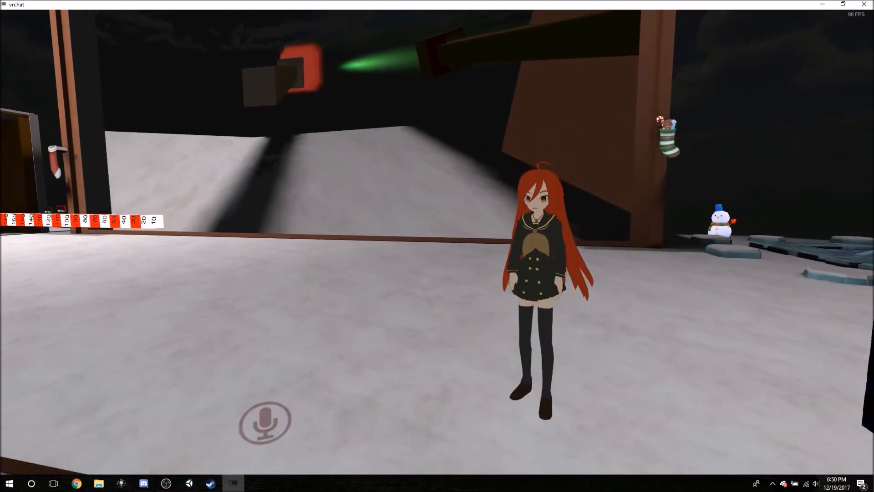
key("w")
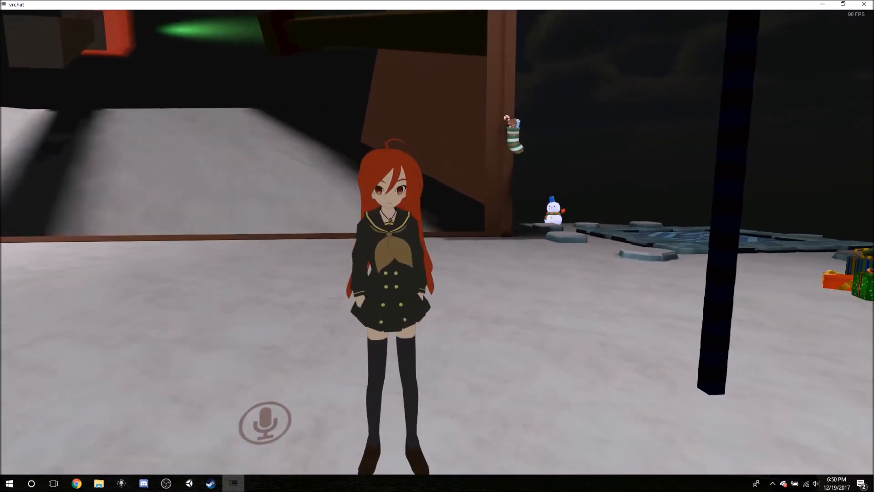
key("s")
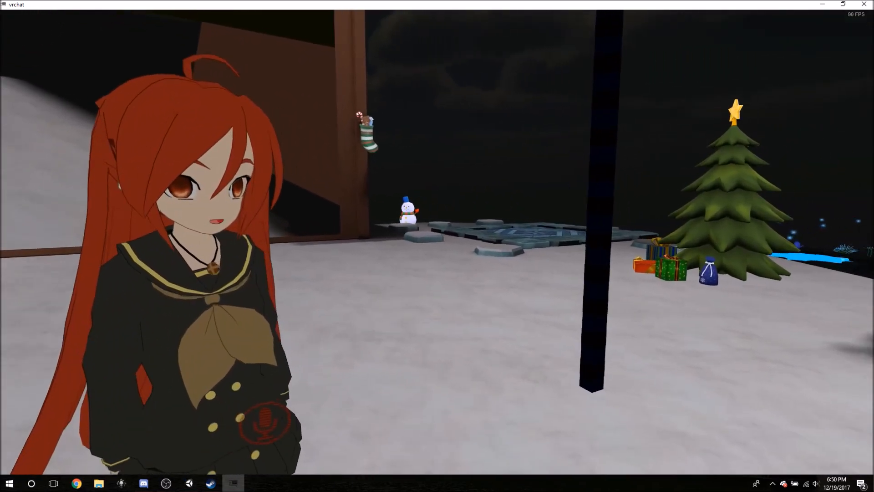
key("s")
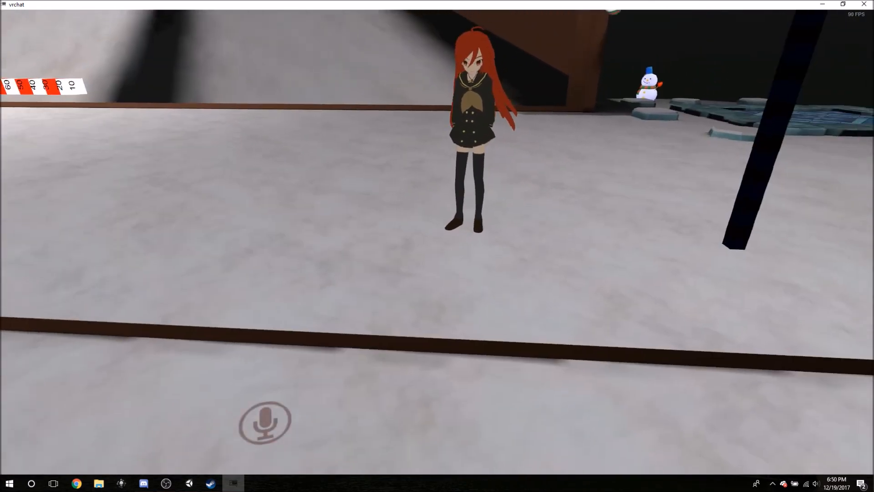
Play the CaramellDansen emote on Shana in front of the mirror and close the emote menu.
key("Escape")
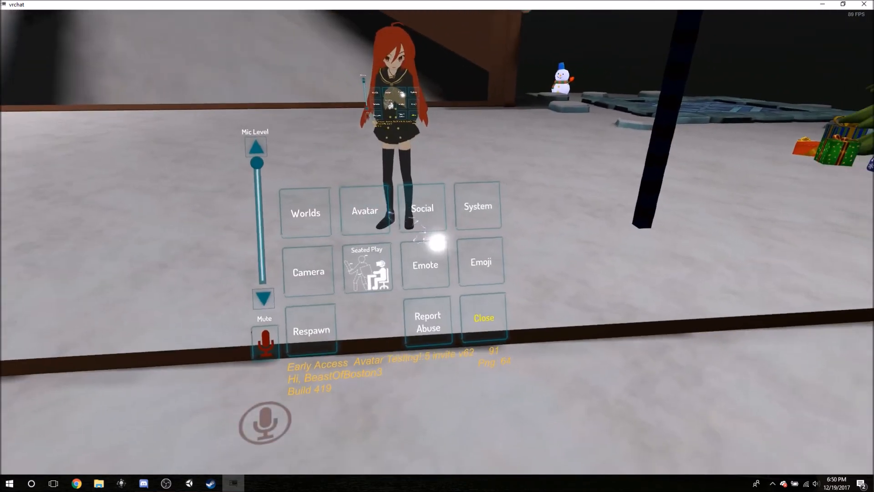
left_click(434, 248)
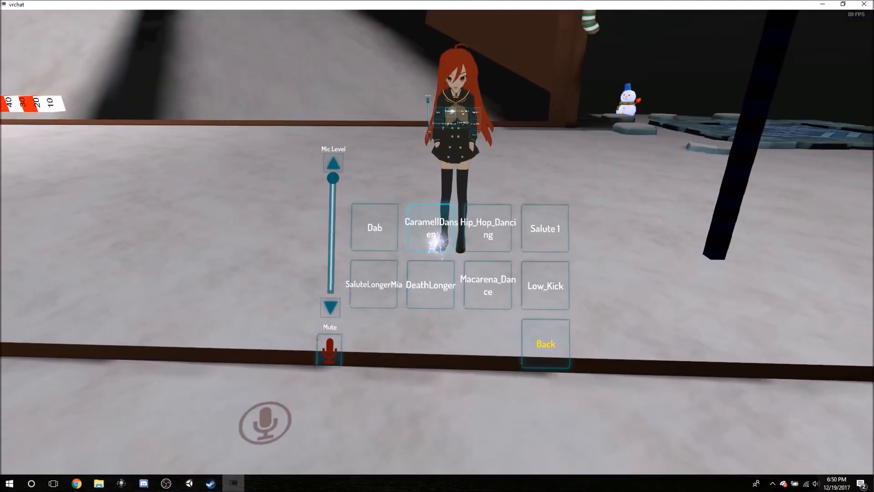
left_click(435, 239)
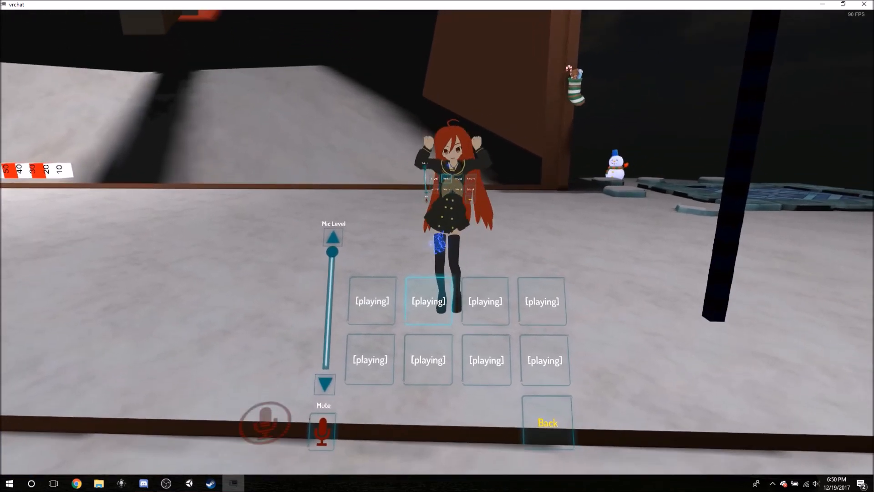
key("Escape")
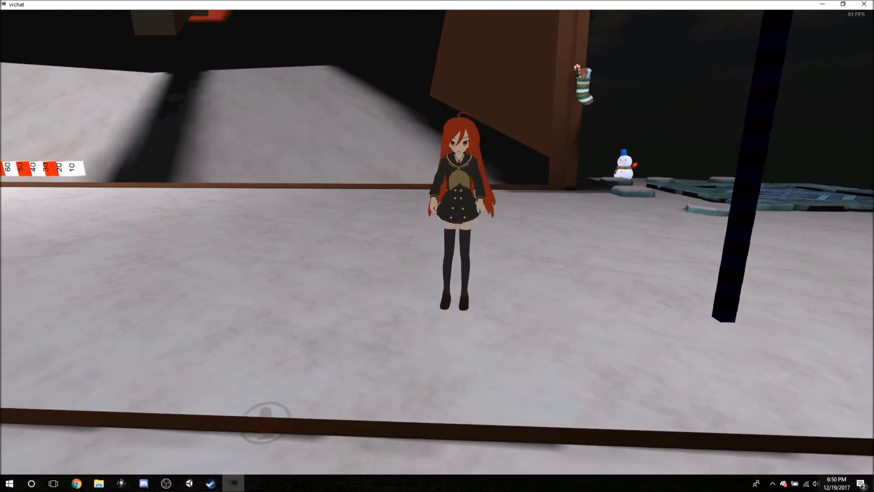
Move Shana forward, backward and sideways in front of the mirror to examine how her Dynamic Bone hair swings.
key("s")
key("w")
key("s")
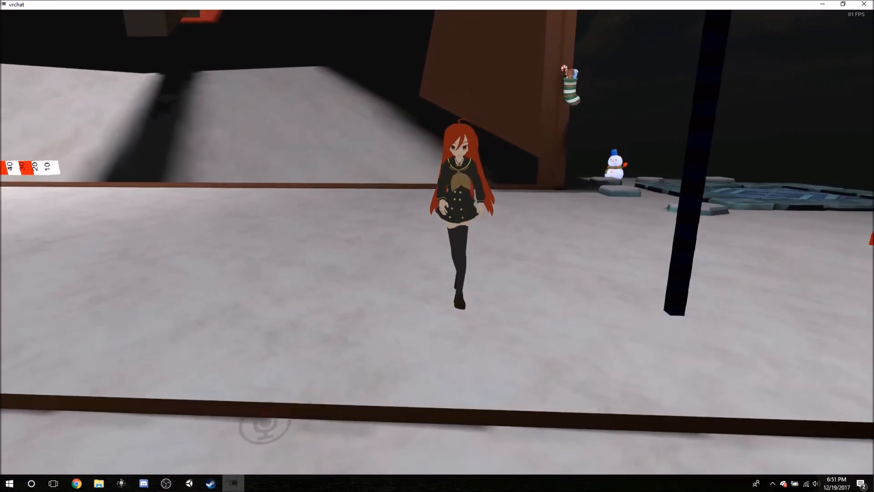
key("w")
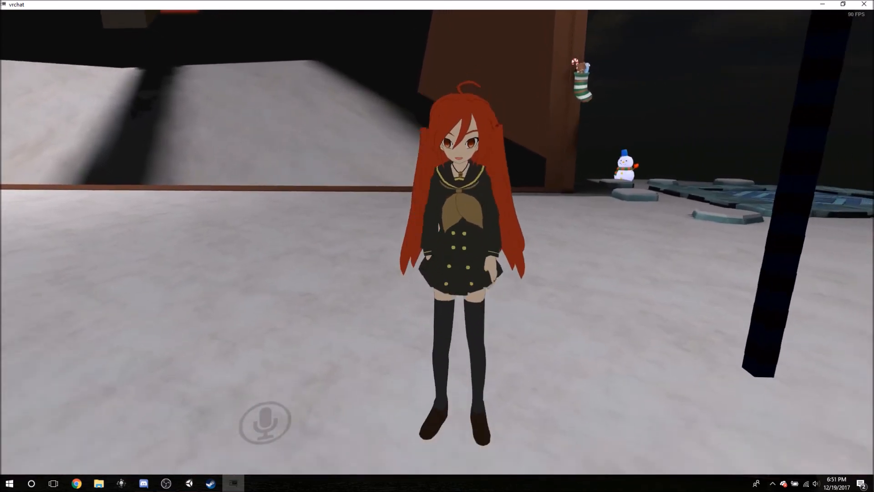
key("s")
key("d")
key("a")
key("w")
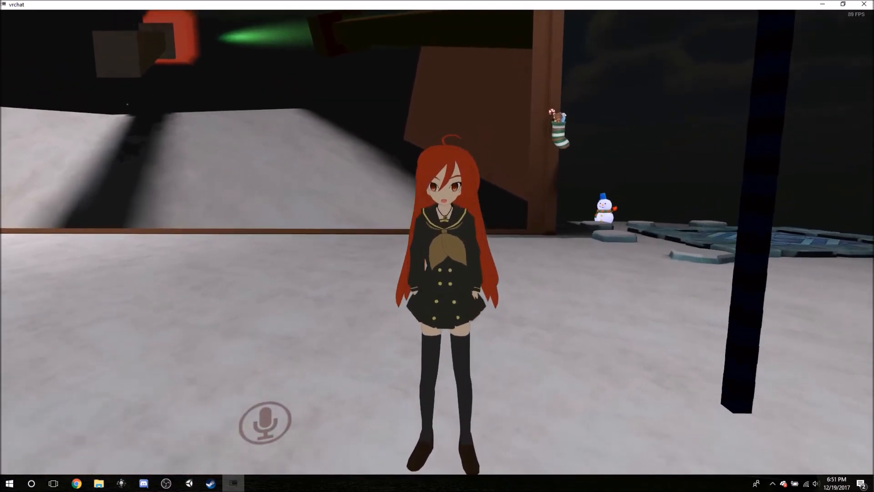
key("s")
key("s")
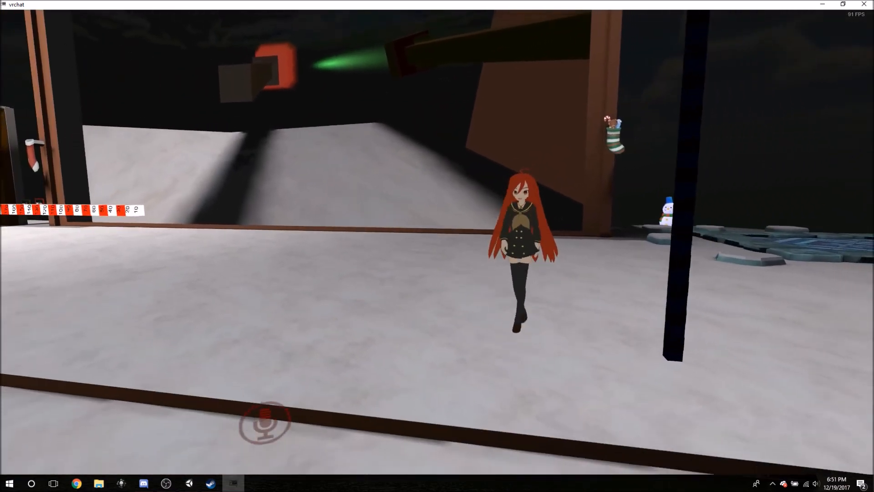
key("a")
key("w")
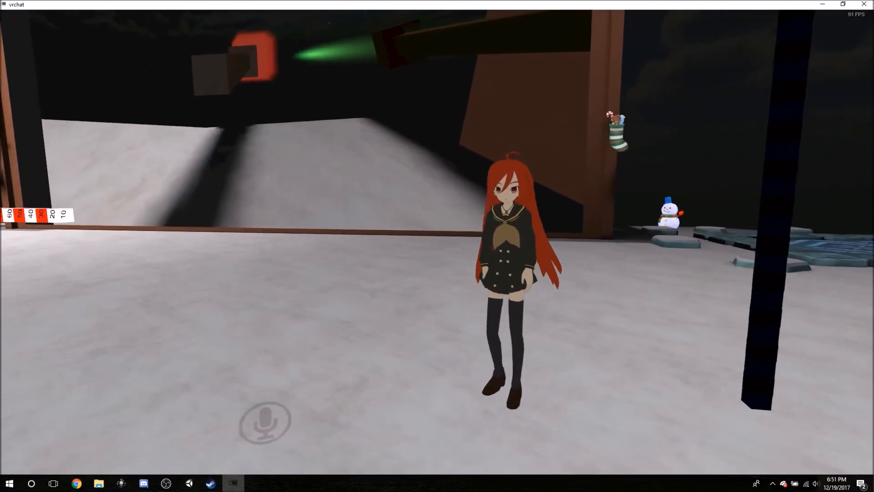
key("s")
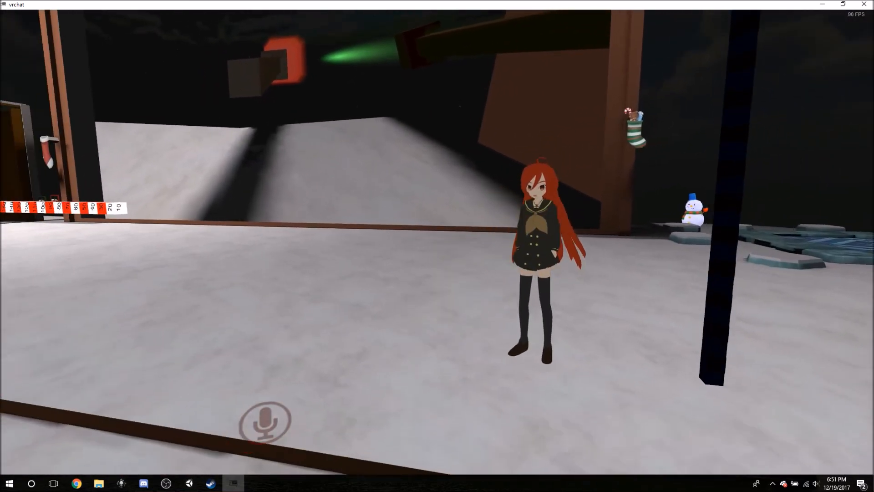
key("w")
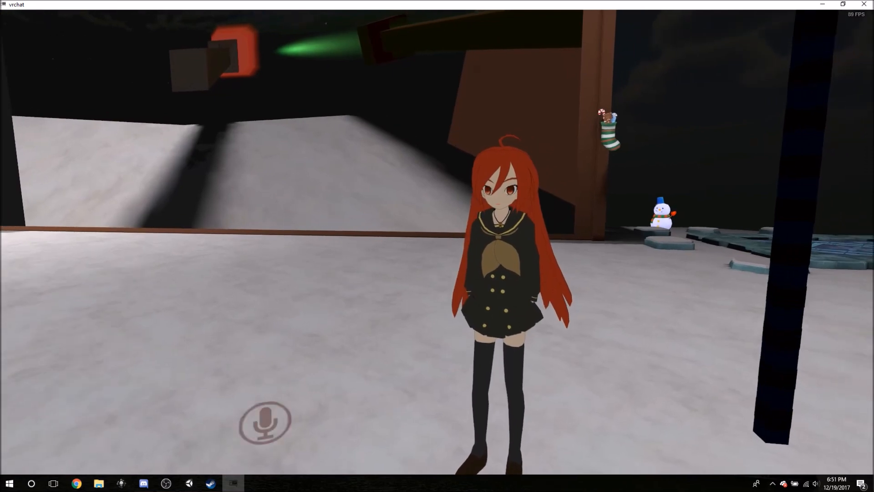
key("s")
key("w")
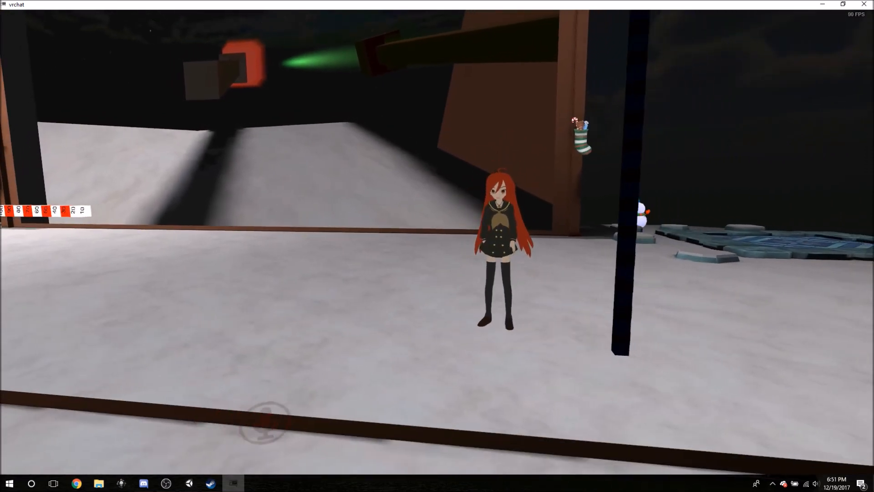
key("s")
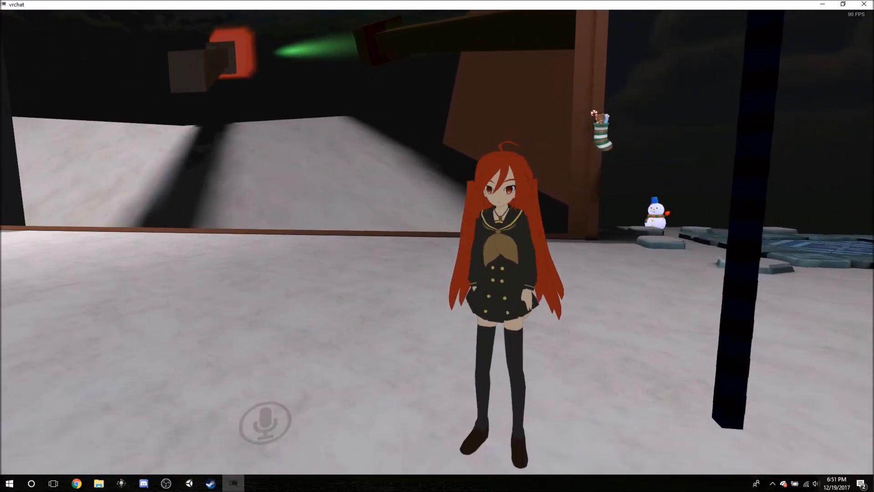
key("w")
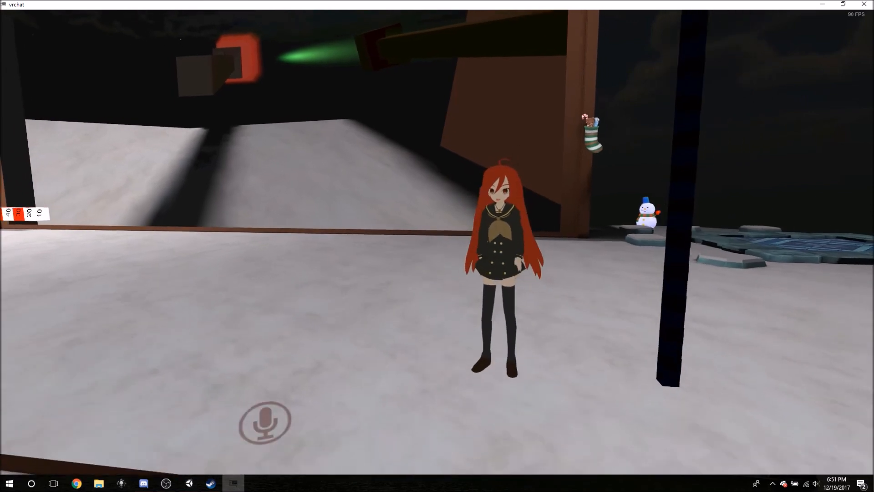